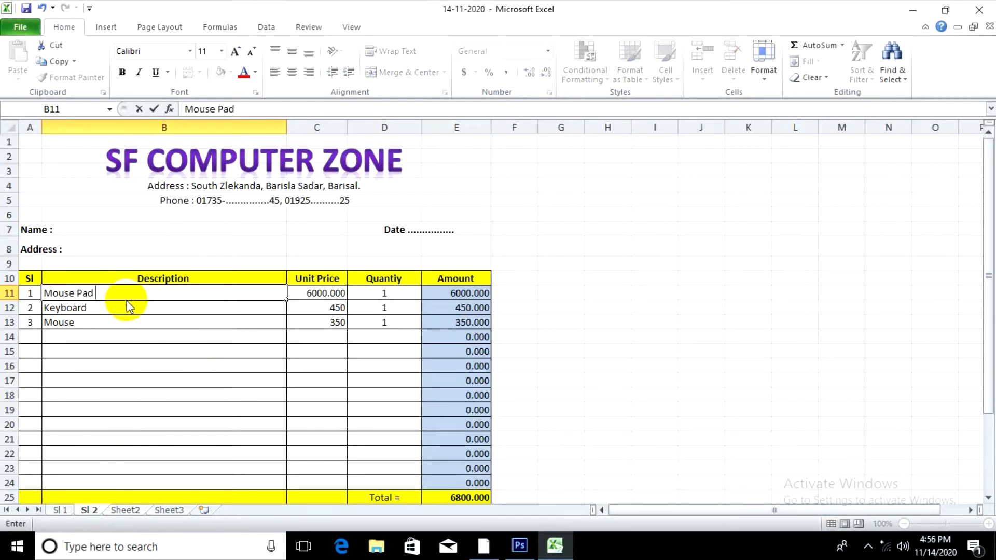
Step: Set the unit price of the Mouse Pad item to 100
key("Tab")
type("100")
key("Right")
Step: Replace the second item's description with USB Cable and set its unit price to 150
key("Down")
key("Left")
key("Left")
key("Left")
left_click(128, 304)
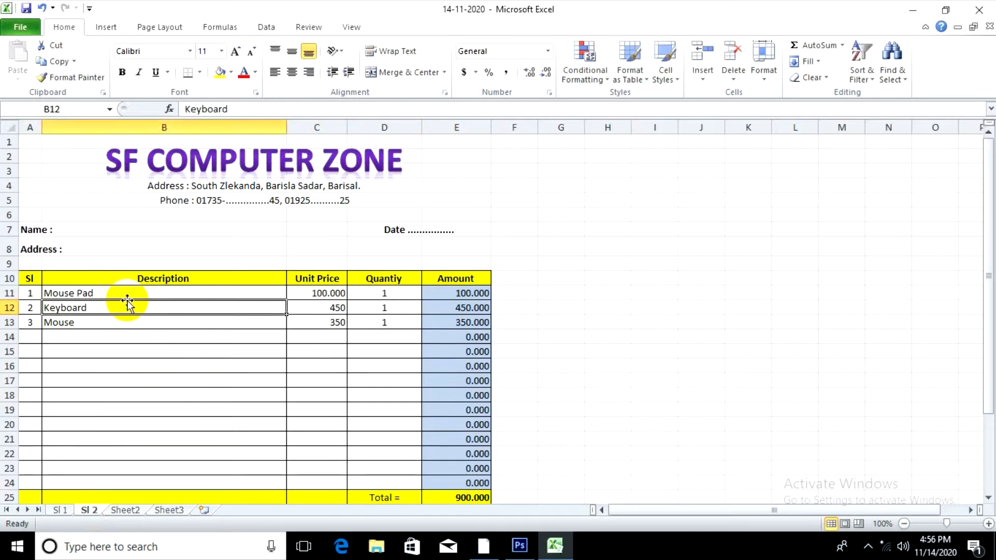
type("U")
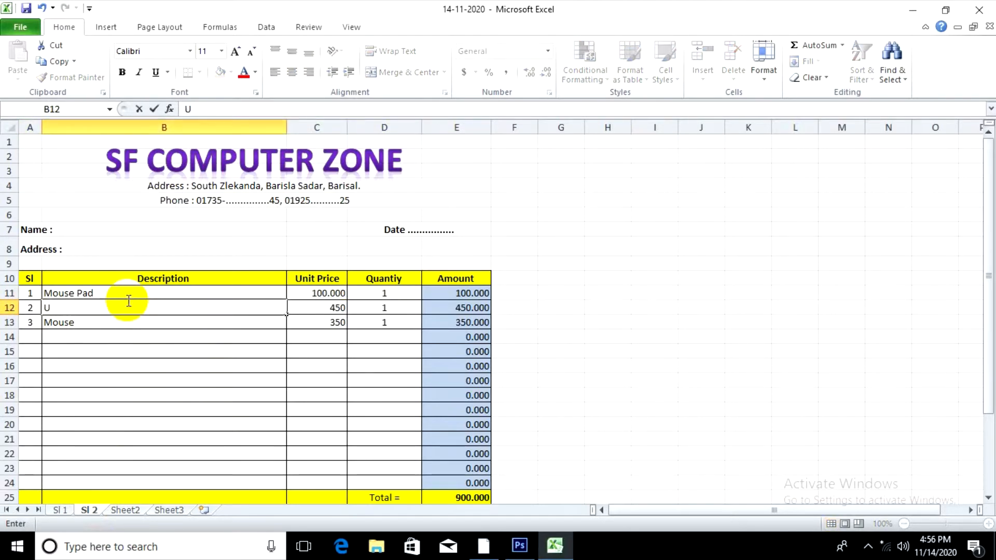
type("SB Cable")
key("Right")
type("1")
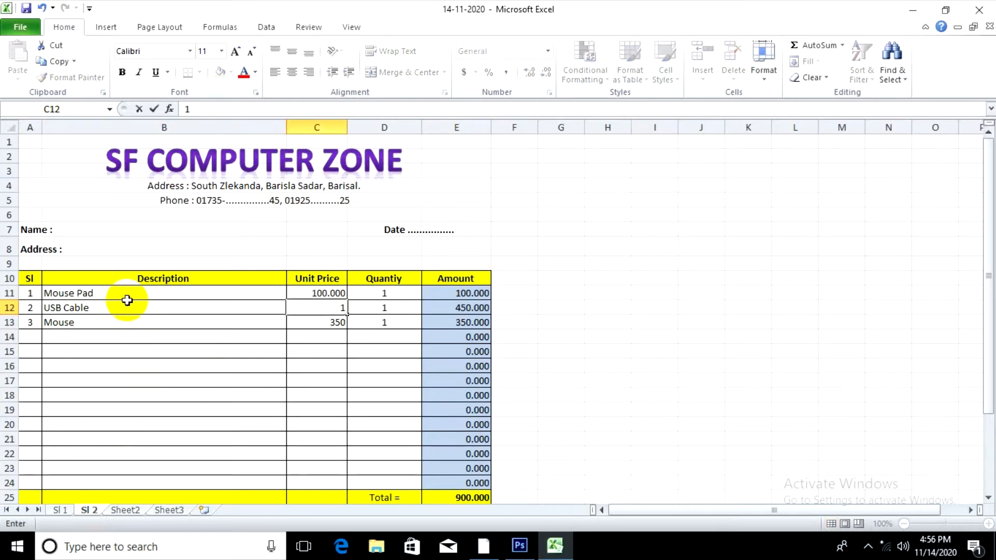
type("50")
key("Right")
Step: Clear the third item's entries in row 13, from the serial number through the amount
key("Right")
key("Down")
key("Left")
key("Left")
key("Left")
key("Left")
key("shift+Right")
key("shift+Right")
key("shift+Right")
key("shift+Right")
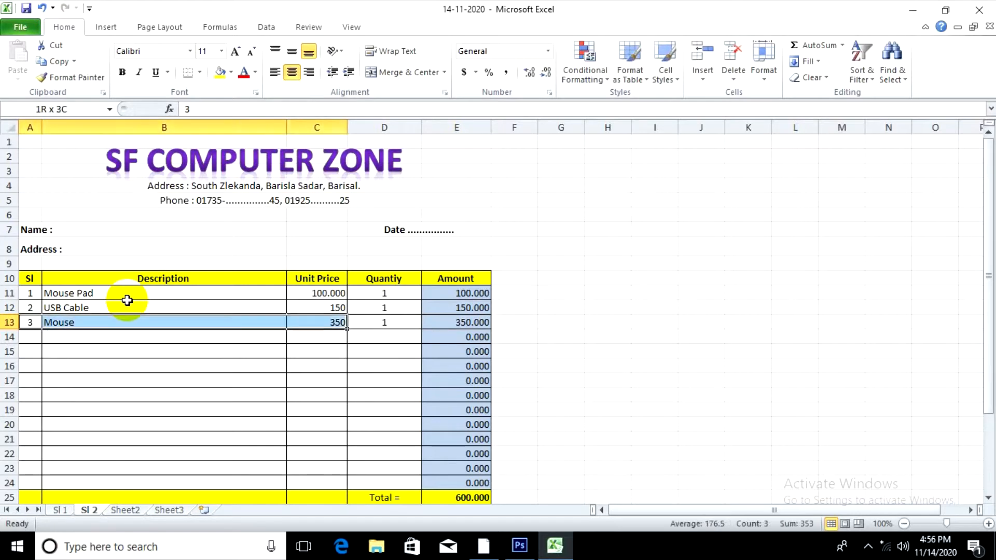
key("Delete")
left_click(653, 322)
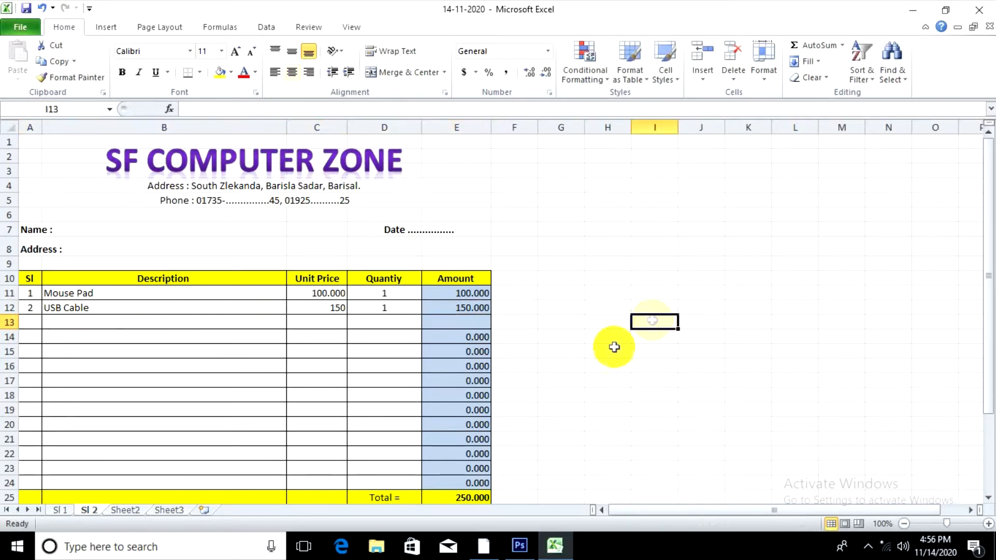
Step: Clear the amount formulas from the empty item rows, cells E14 through E24
left_click_drag(460, 337, 474, 489)
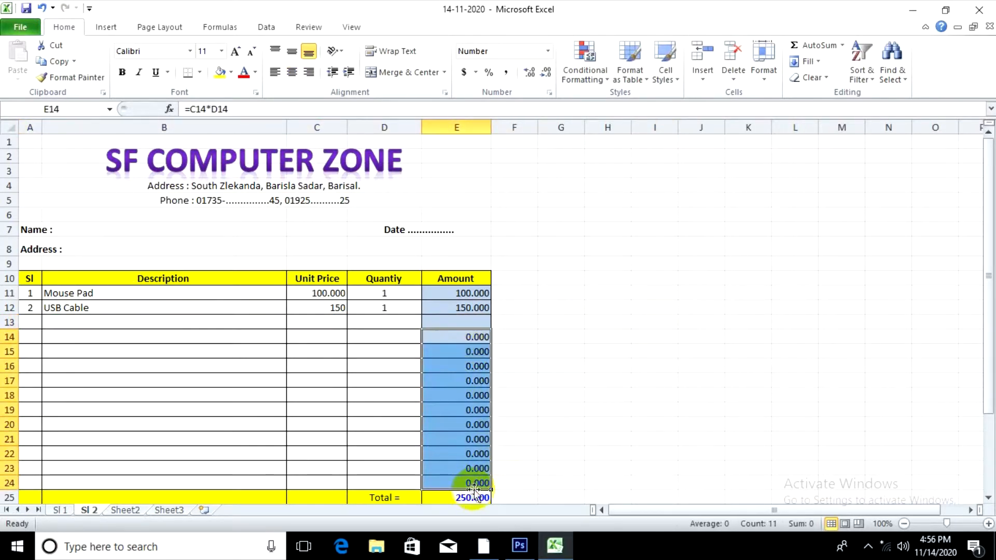
key("Delete")
left_click(636, 351)
scroll(619, 352, "down", 2)
left_click(634, 378)
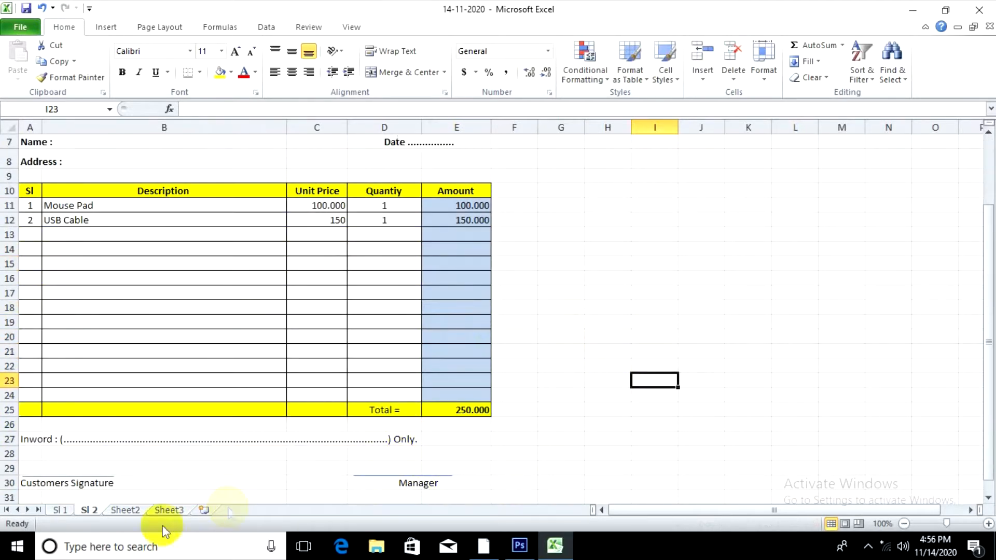
Step: Create a copy of the Sl 2 sheet, placed before Sheet2 in the same workbook
right_click(90, 512)
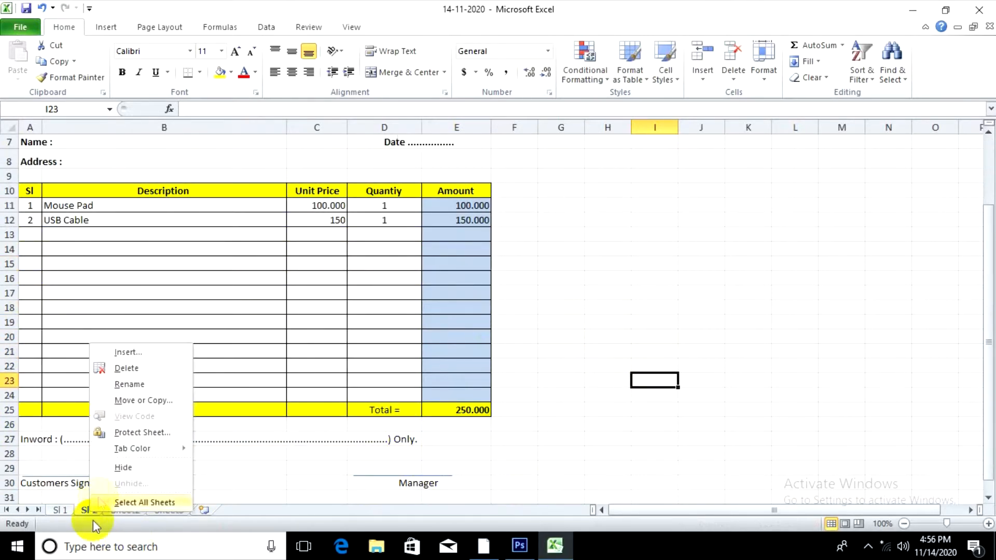
left_click(132, 403)
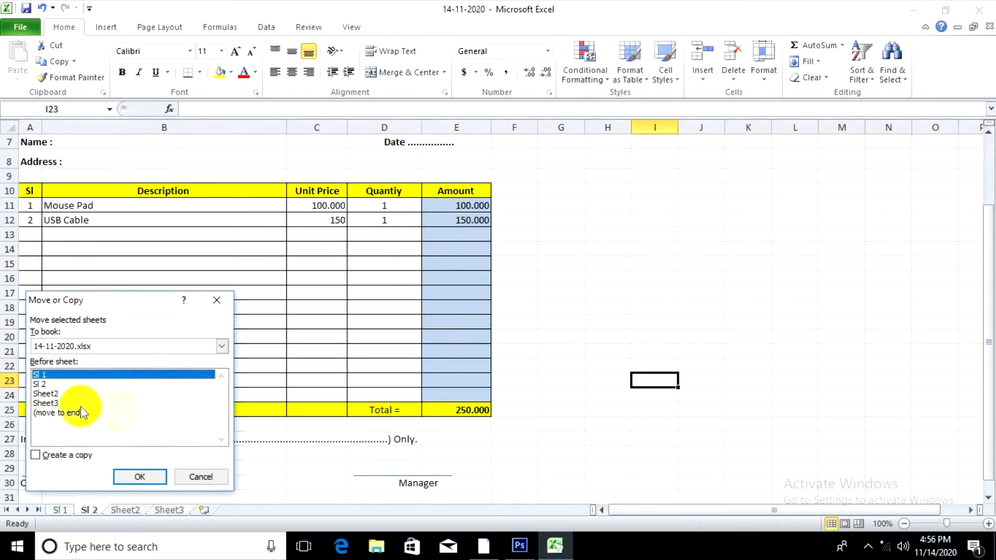
left_click(54, 394)
left_click(35, 456)
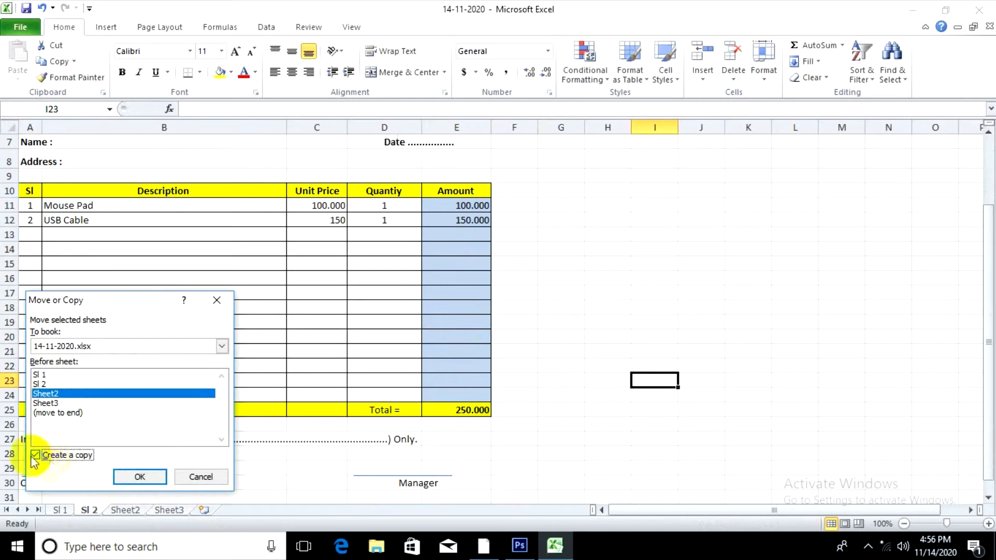
left_click(137, 476)
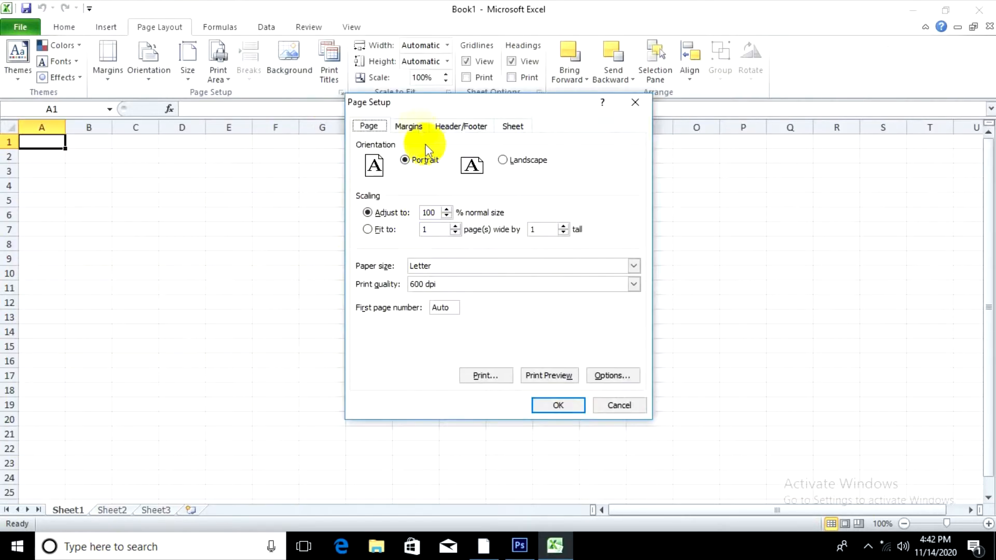
Step: Choose A4 as the paper size in the page setup of Book1
left_click(408, 126)
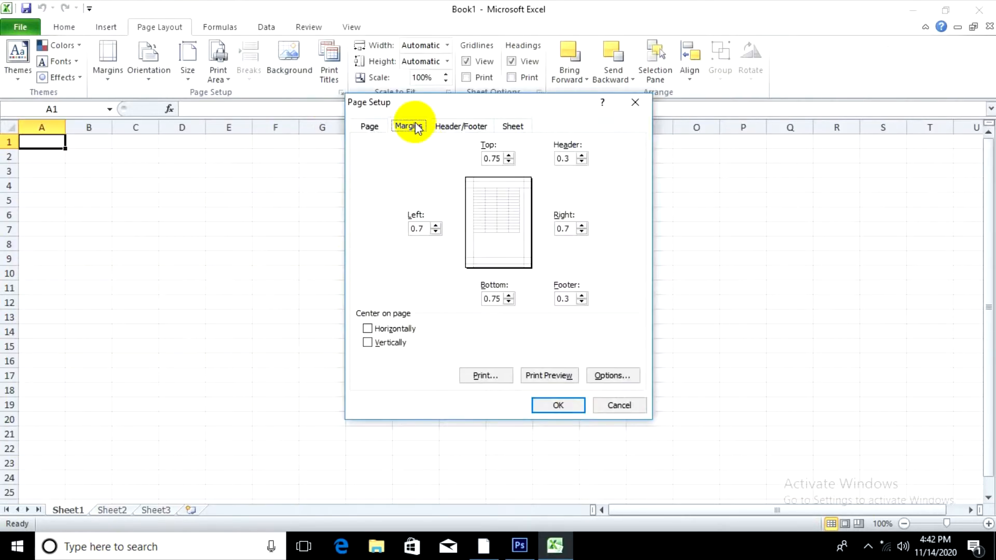
left_click(369, 126)
left_click(444, 265)
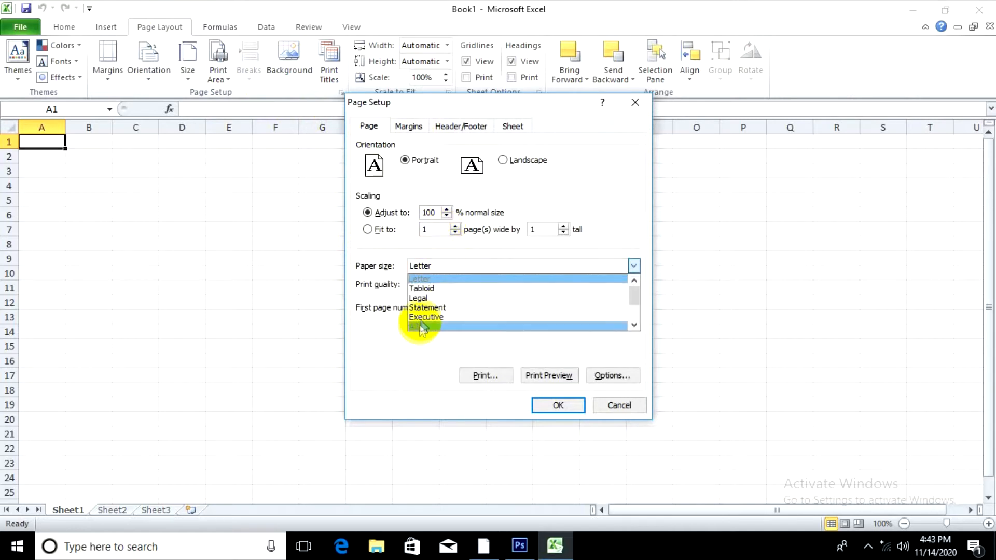
scroll(430, 318, "down", 1)
left_click(433, 319)
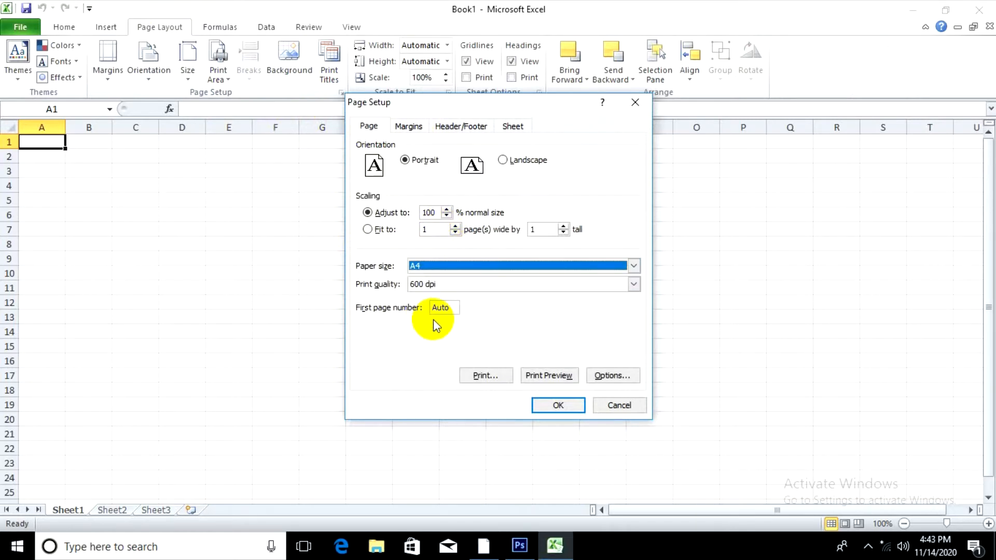
Step: Set both the left and right page margins to 0.45
left_click(408, 126)
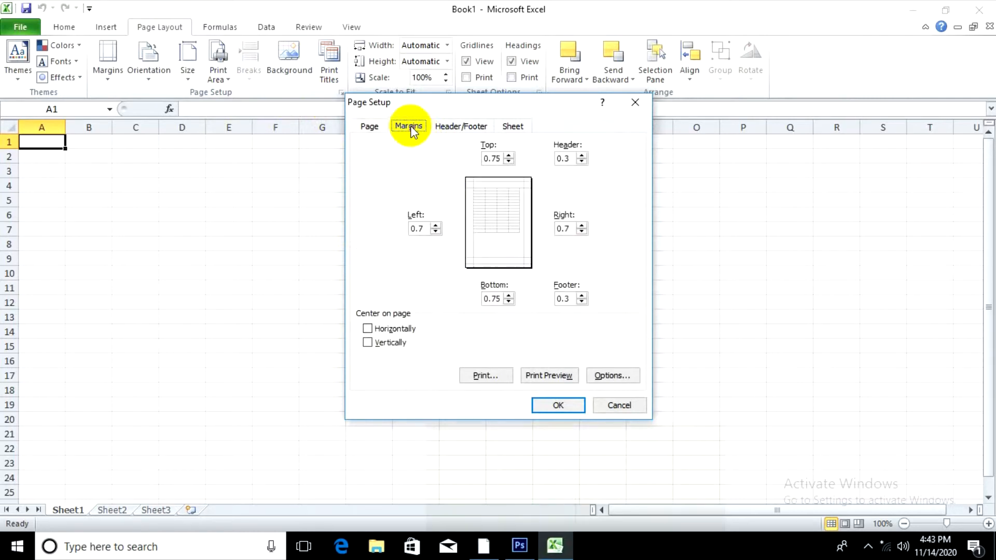
left_click(435, 232)
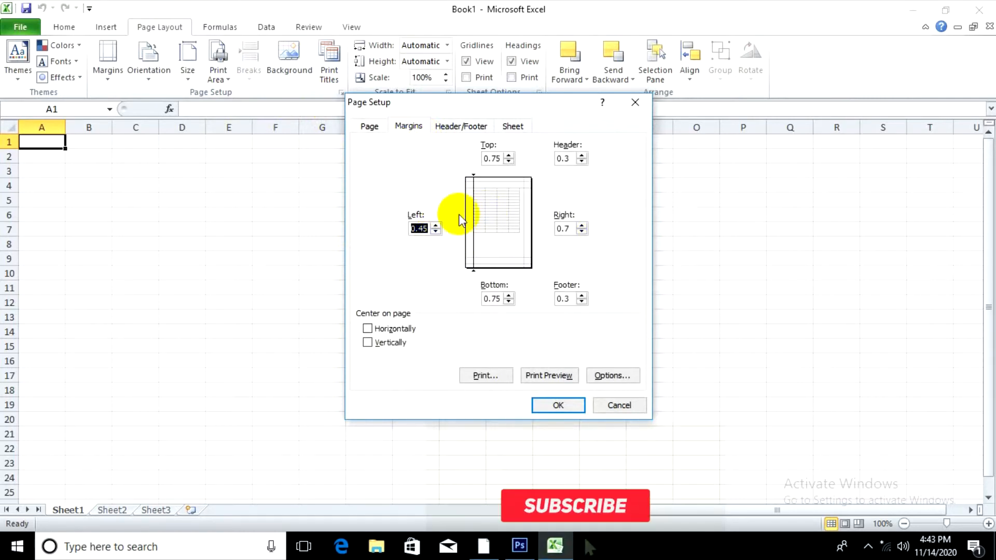
left_click(436, 225)
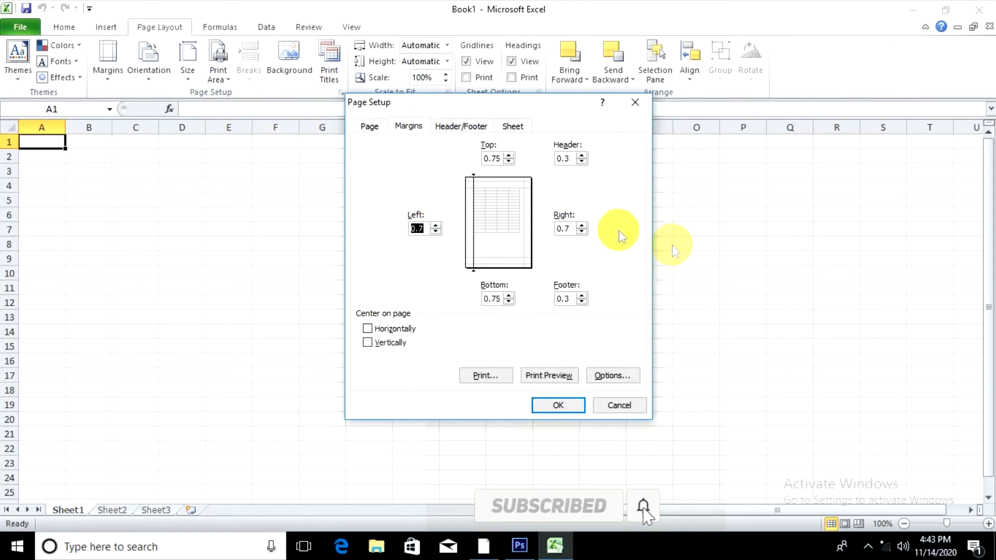
left_click(581, 231)
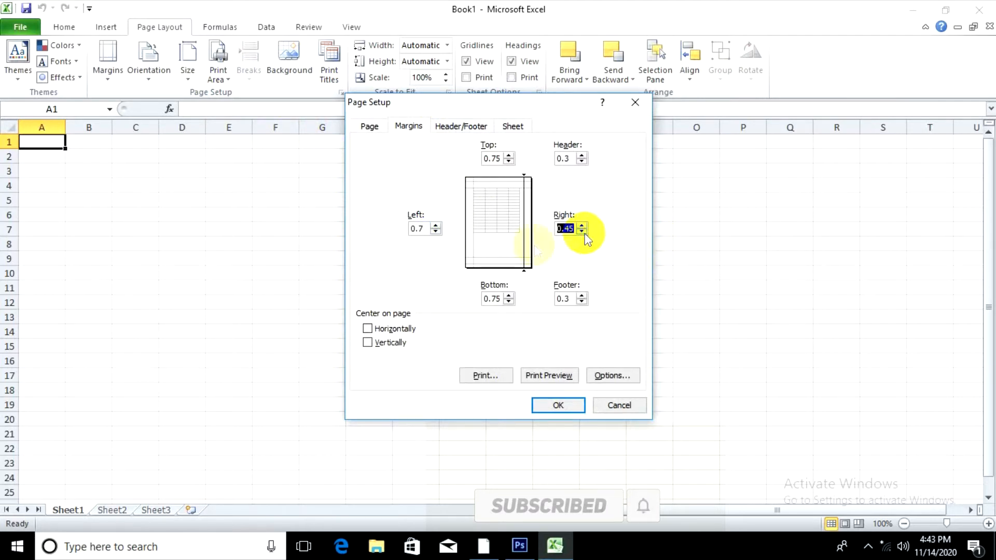
left_click(436, 232)
Step: Set the top and bottom page margins to 0.5 and apply the page setup
left_click(508, 162)
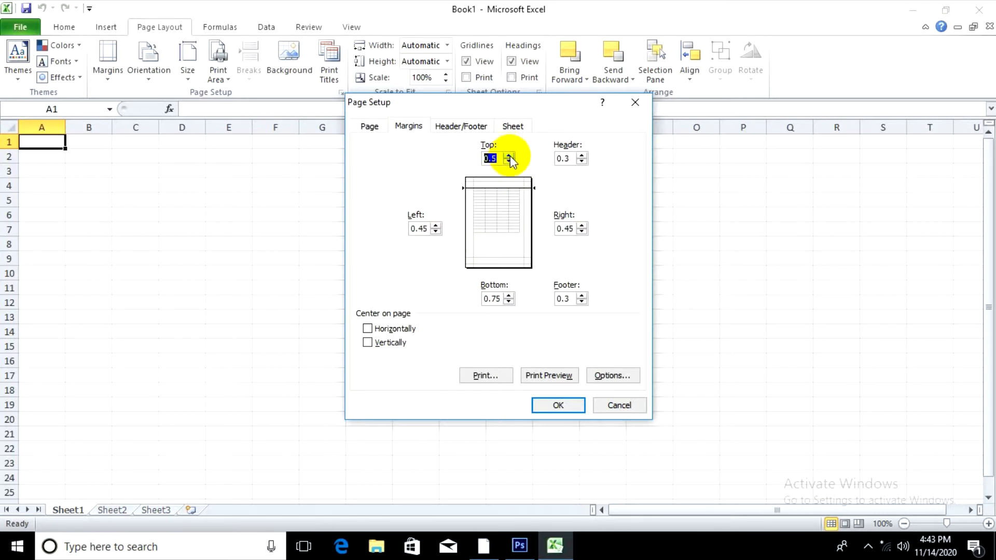
left_click(508, 301)
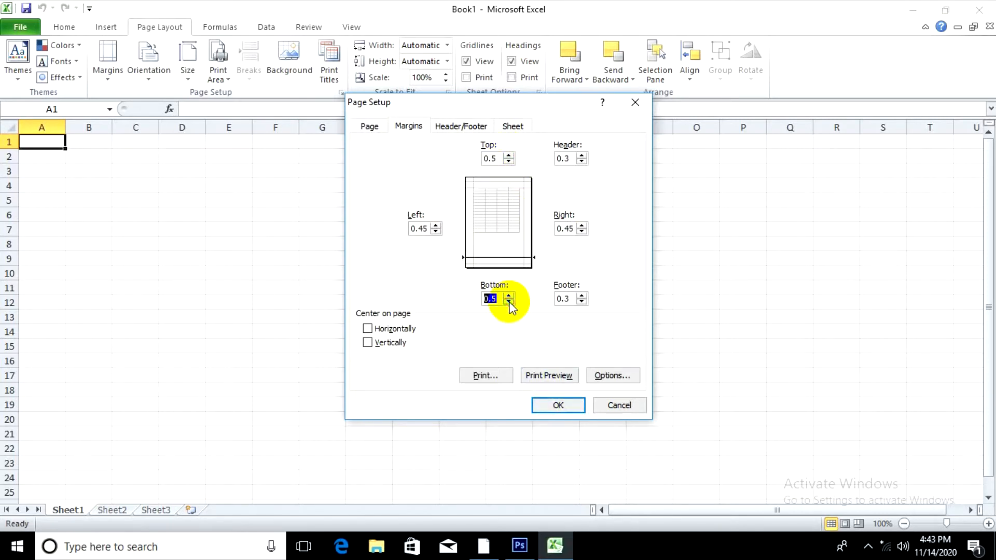
left_click(556, 407)
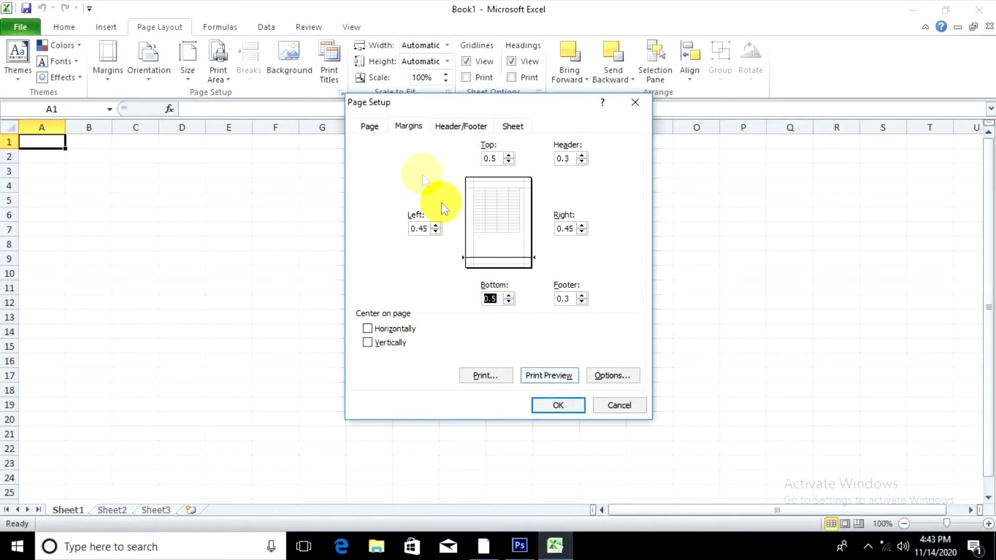
left_click(369, 126)
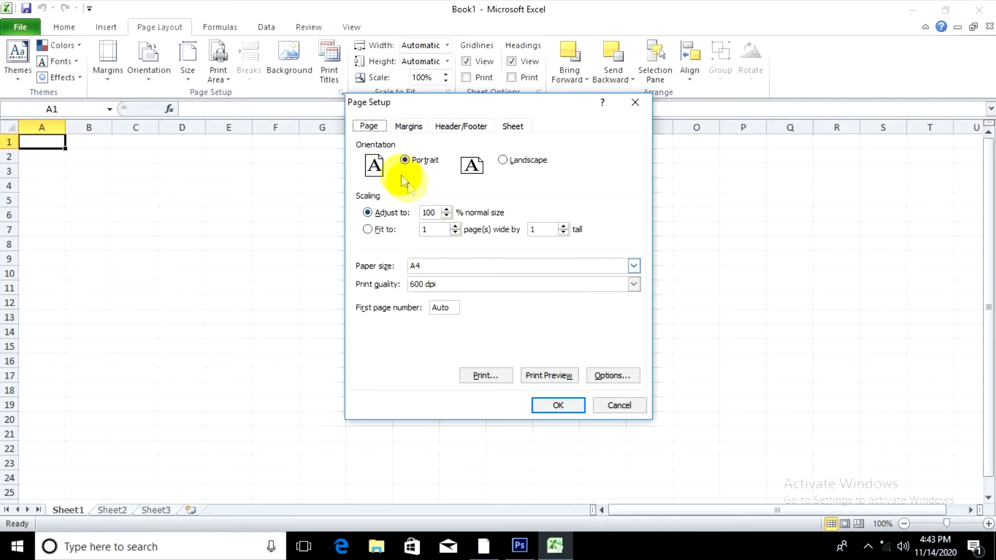
left_click(555, 404)
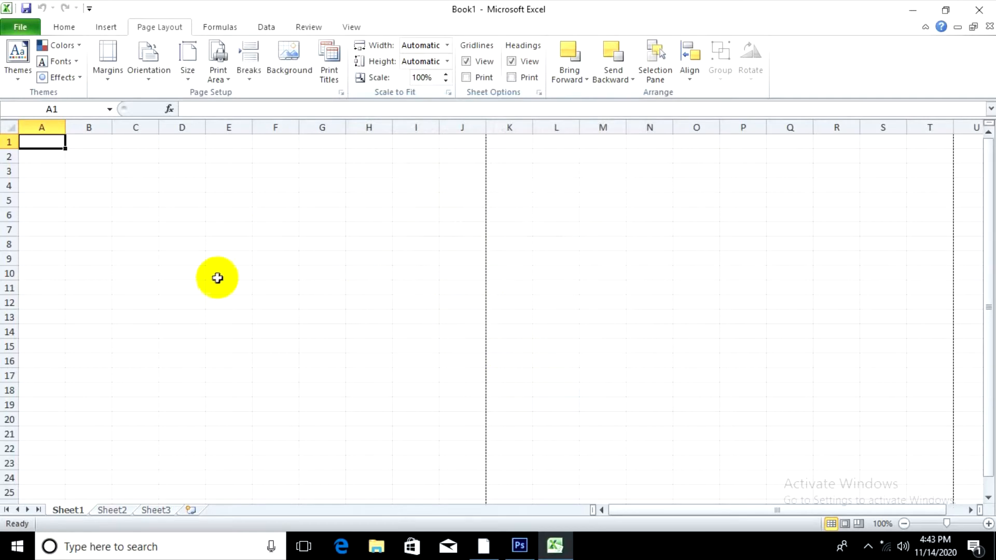
Step: Insert a WordArt object in the solid purple style with reflection on Sheet1
scroll(718, 304, "up", 4)
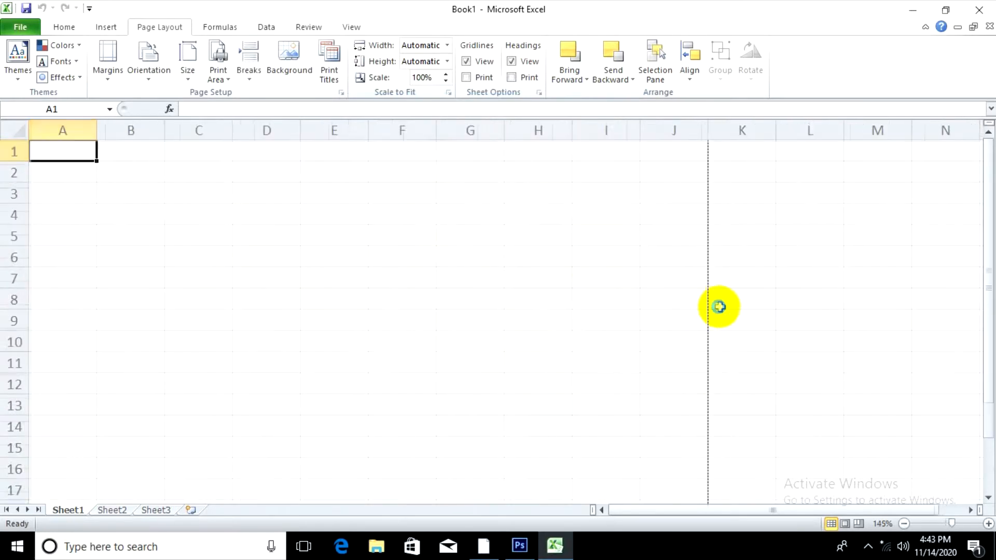
left_click(357, 224)
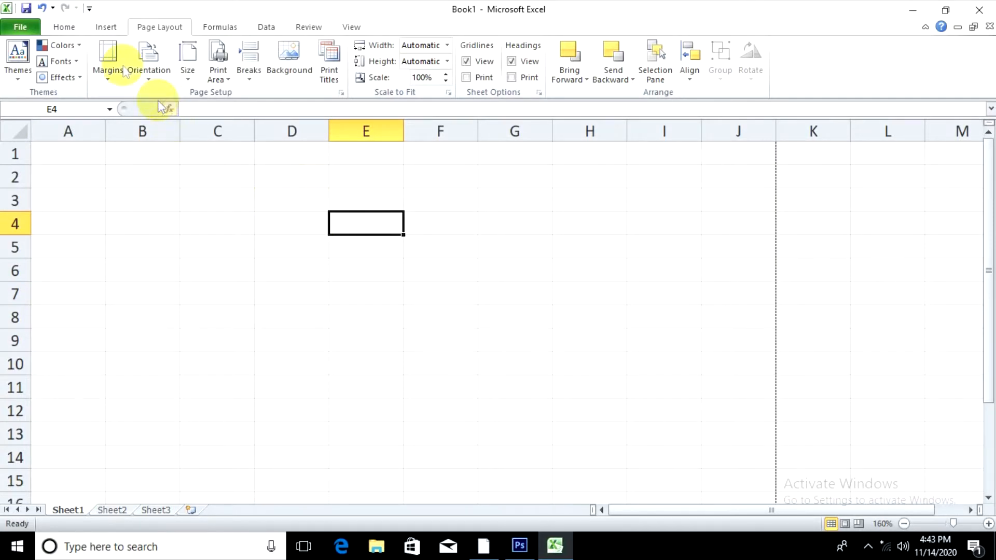
left_click(106, 29)
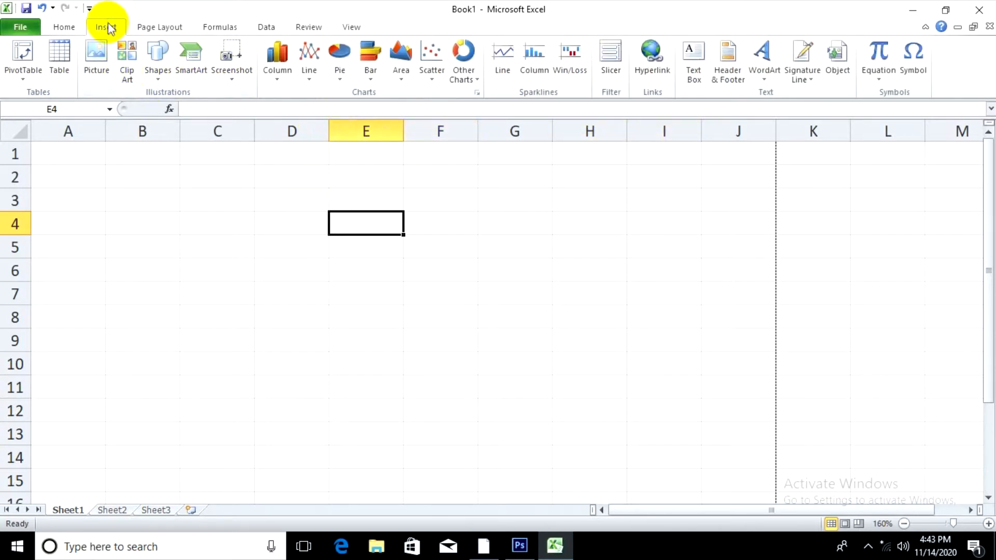
left_click(766, 79)
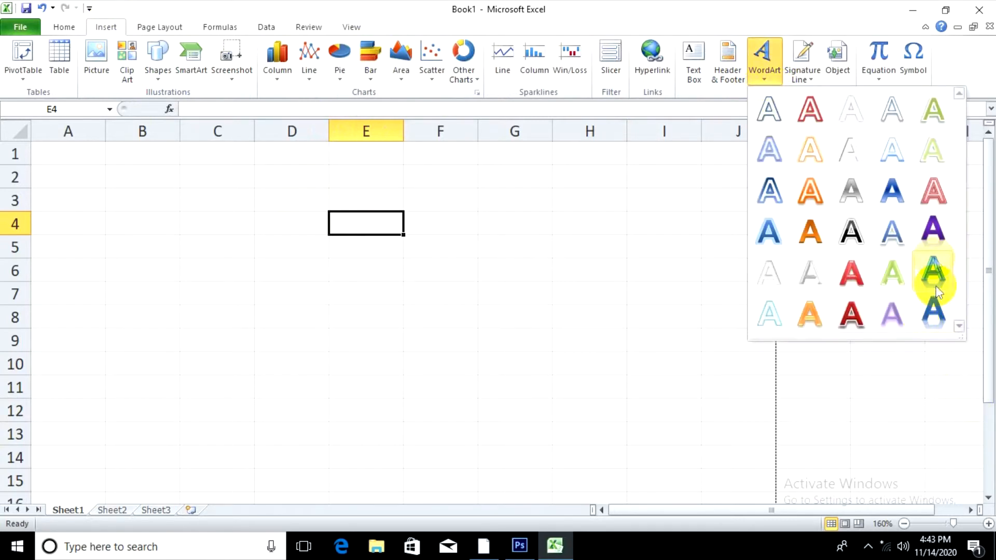
left_click(932, 233)
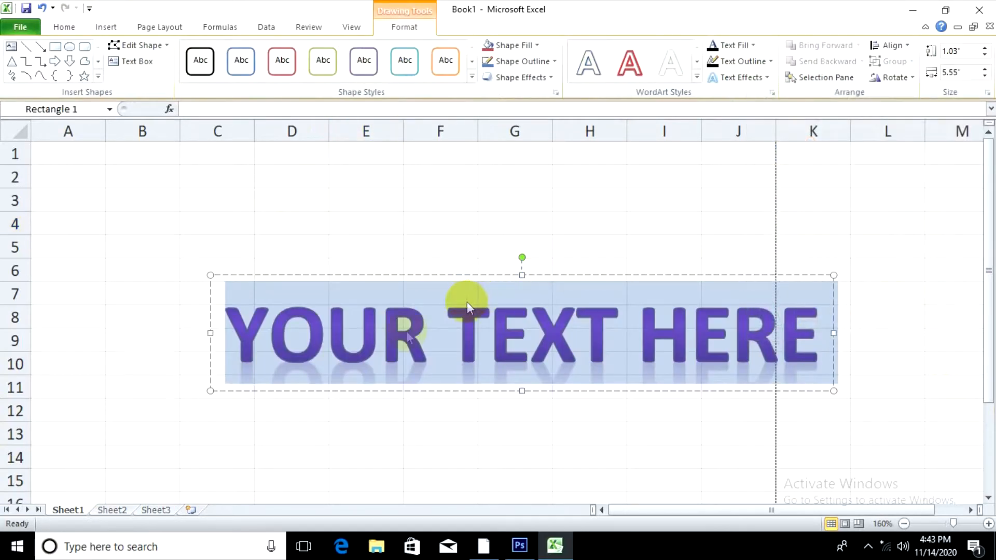
Step: Replace the word YOUR in the WordArt placeholder with SF COMPUTER ZONE
left_click_drag(428, 331, 244, 336)
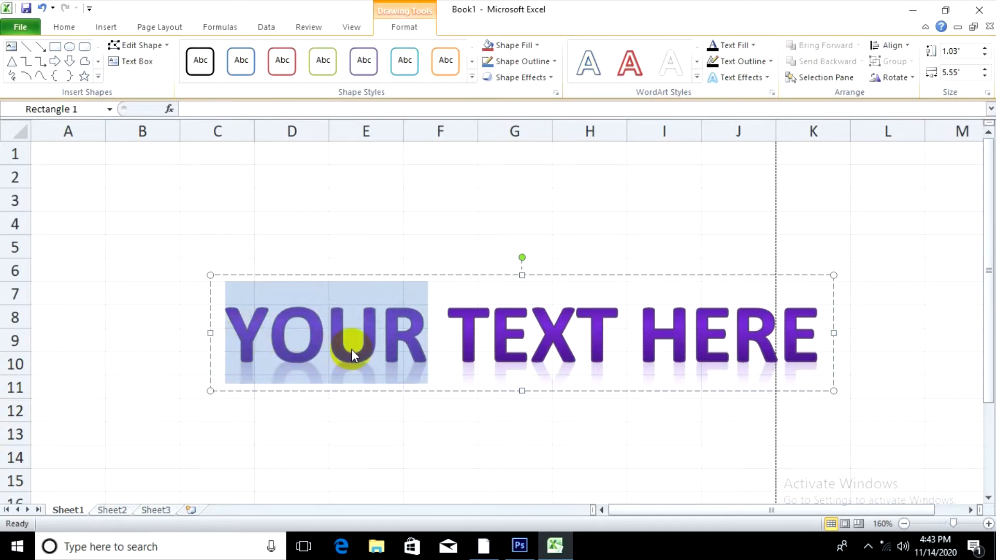
type("SF")
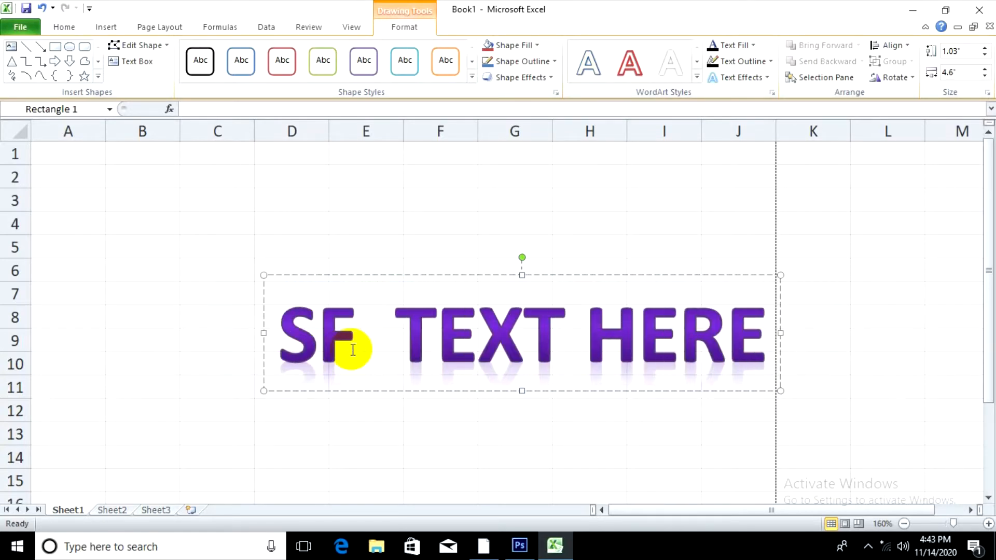
type(" COM")
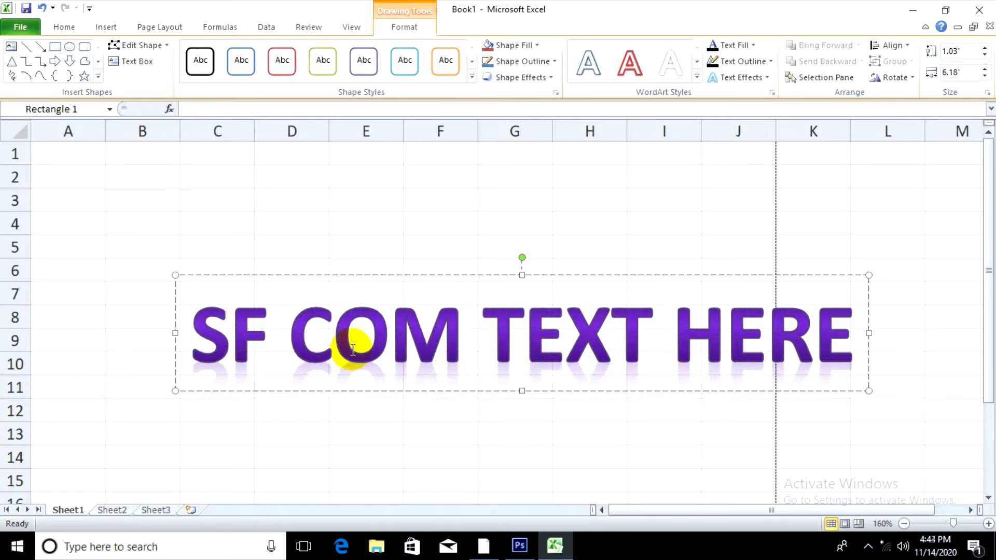
key("BackSpace")
key("BackSpace")
key("BackSpace")
type("COMP")
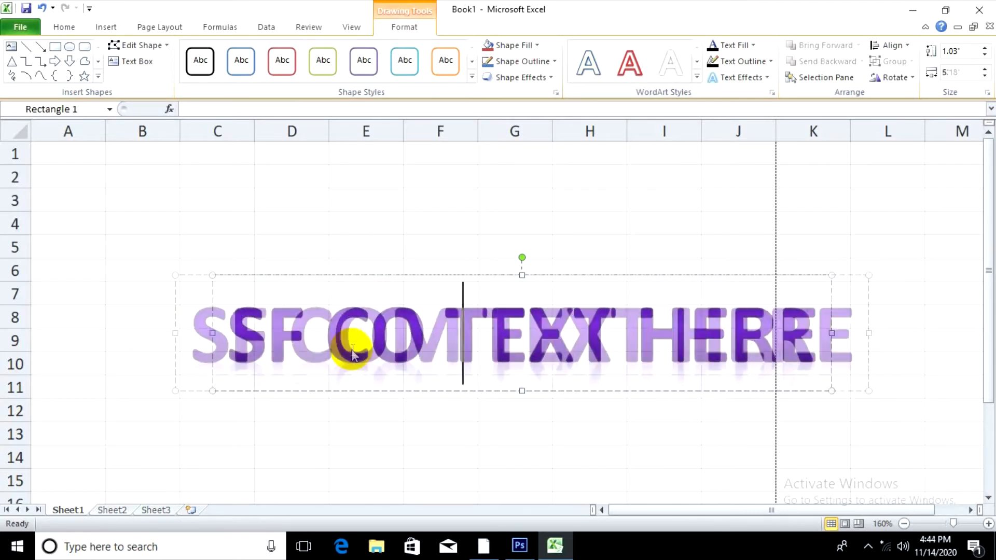
type("U")
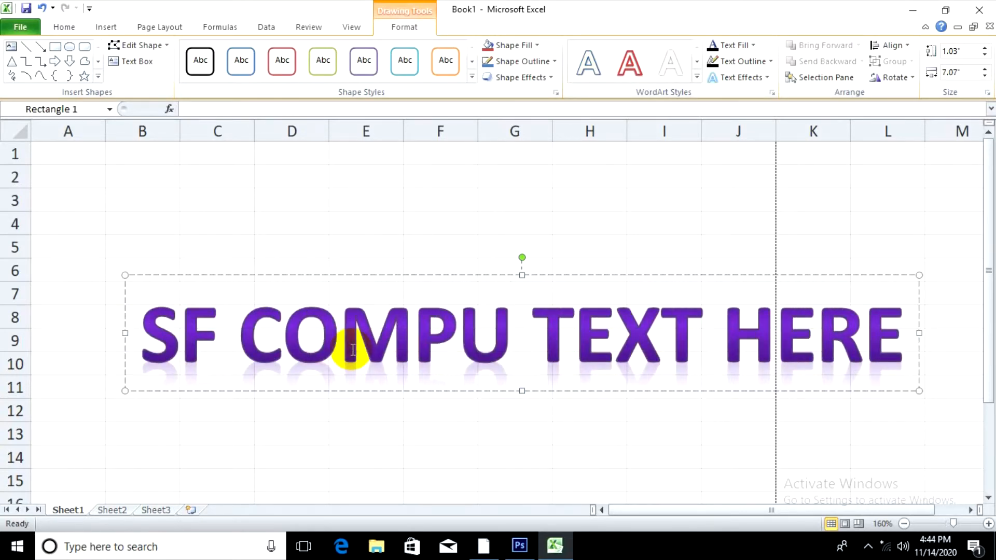
type("TER ZONE")
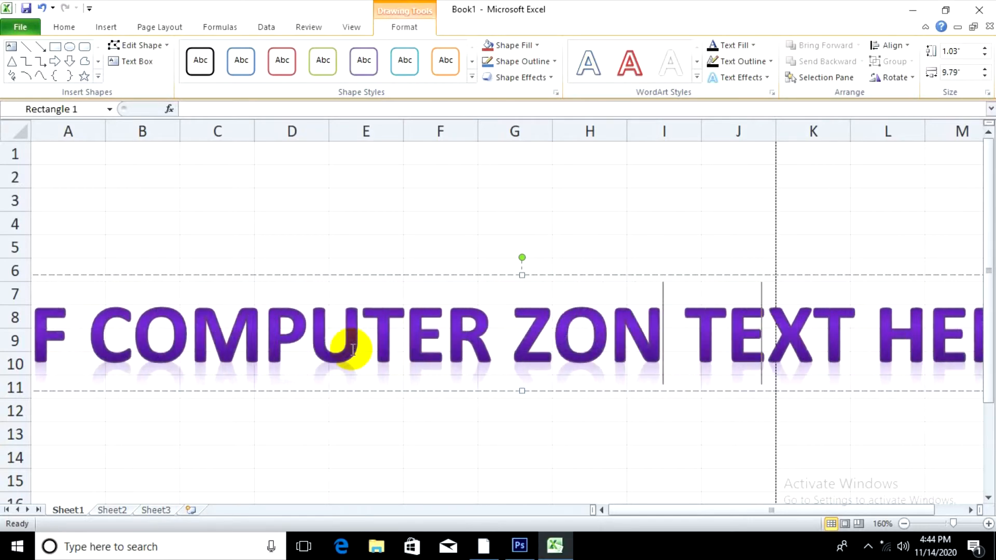
Step: Delete the leftover placeholder words TEXT HERE after SF COMPUTER ZONE in the WordArt
key("Delete")
key("Delete")
key("Delete")
key("Delete")
key("Delete")
key("Delete")
key("Delete")
key("Delete")
key("Delete")
key("Delete")
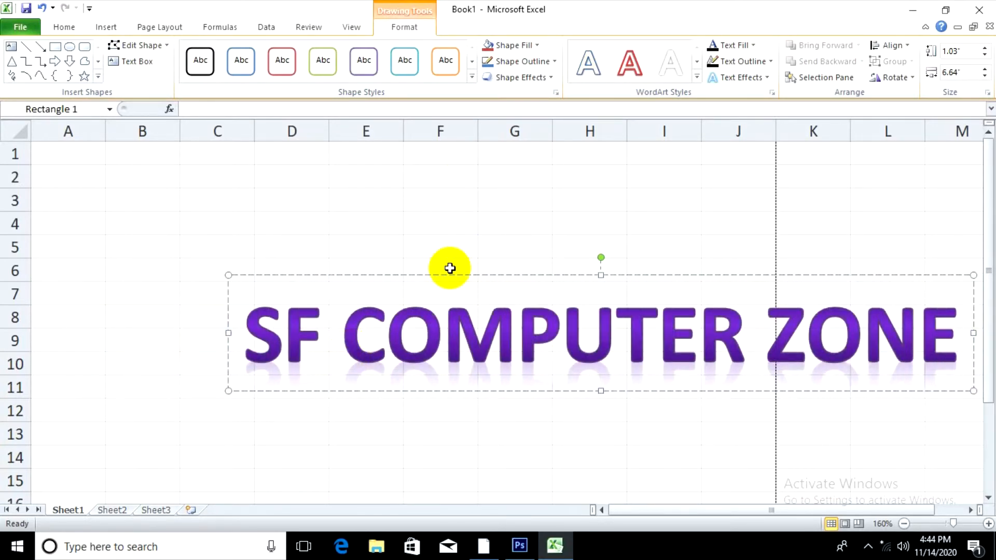
Step: Move the SF COMPUTER ZONE WordArt to the sheet's top-left corner and set its font size to 36
left_click_drag(458, 273, 220, 145)
left_click_drag(49, 201, 795, 203)
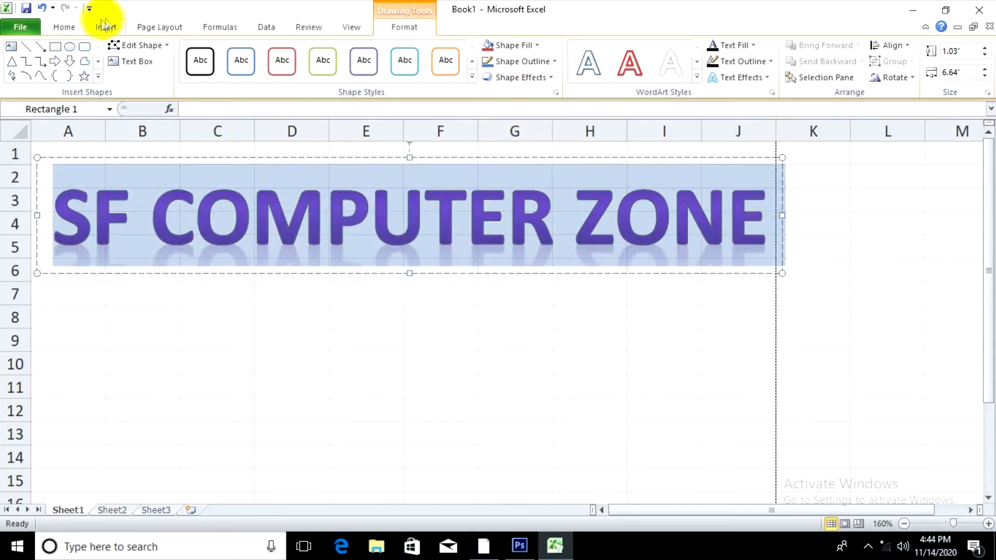
left_click(78, 26)
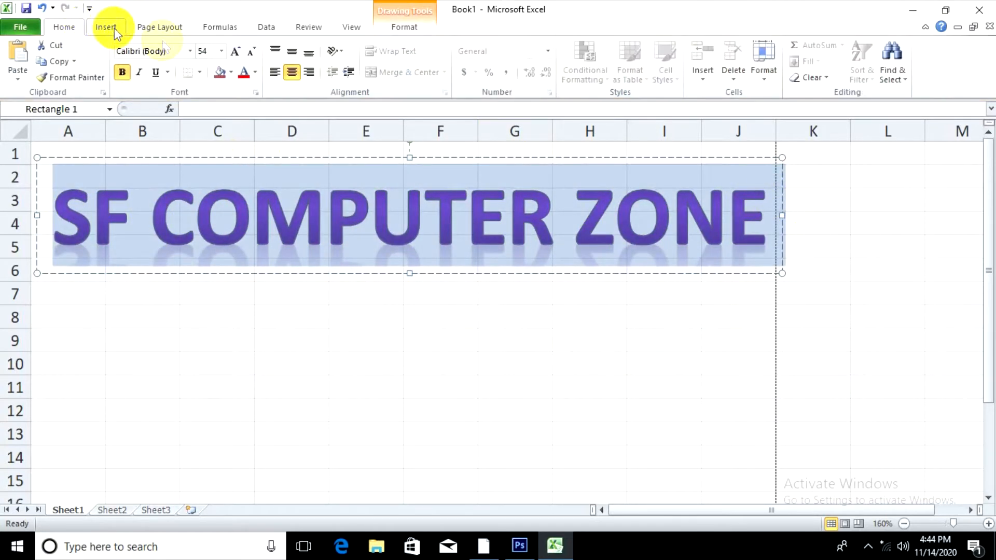
left_click(221, 50)
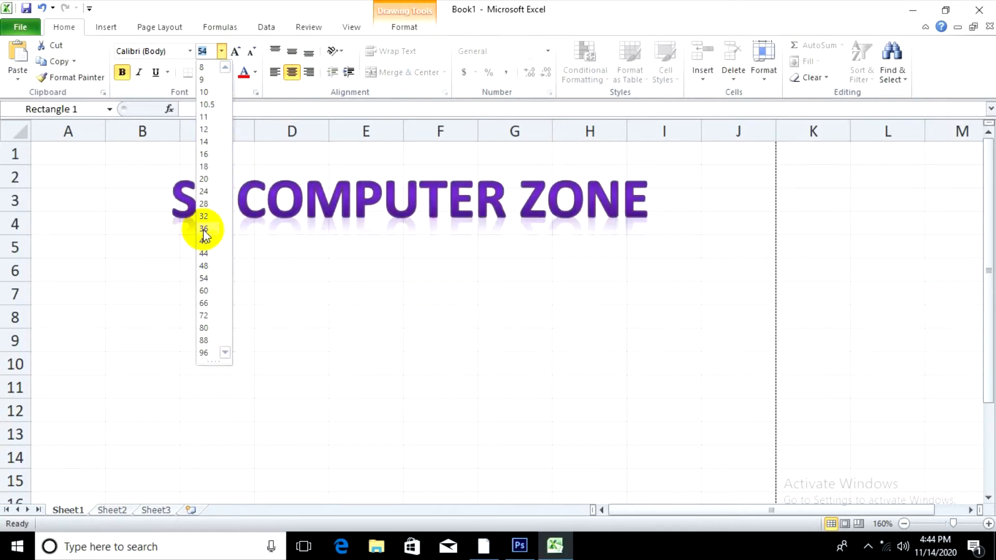
left_click(204, 229)
left_click(227, 346)
Step: Shift the resized WordArt slightly up and left so the heading text spans rows 1 to 3 over columns B to I
left_click(314, 194)
left_click_drag(339, 161, 328, 146)
left_click(385, 266)
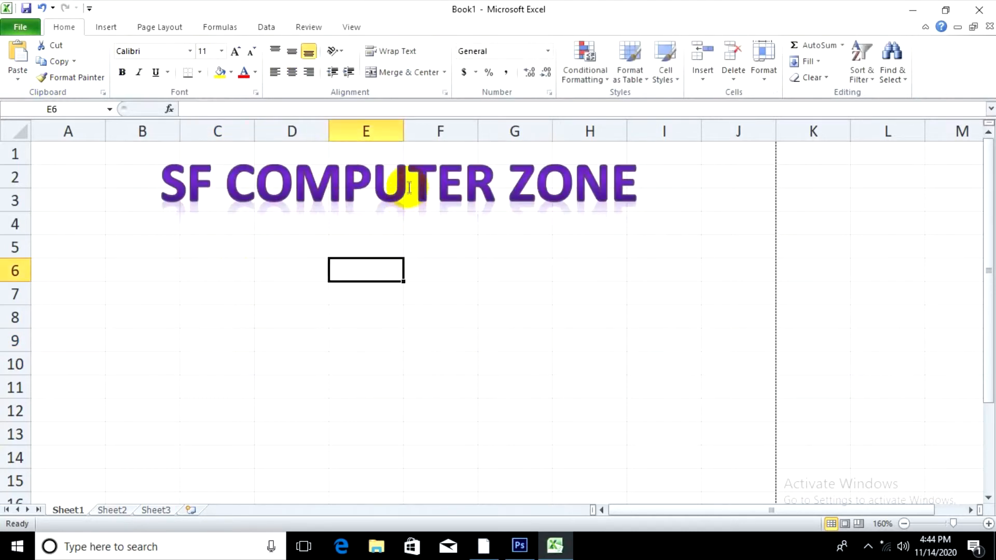
Step: Enter the label Address : followed by the shop's postal address in cell A4
left_click(217, 222)
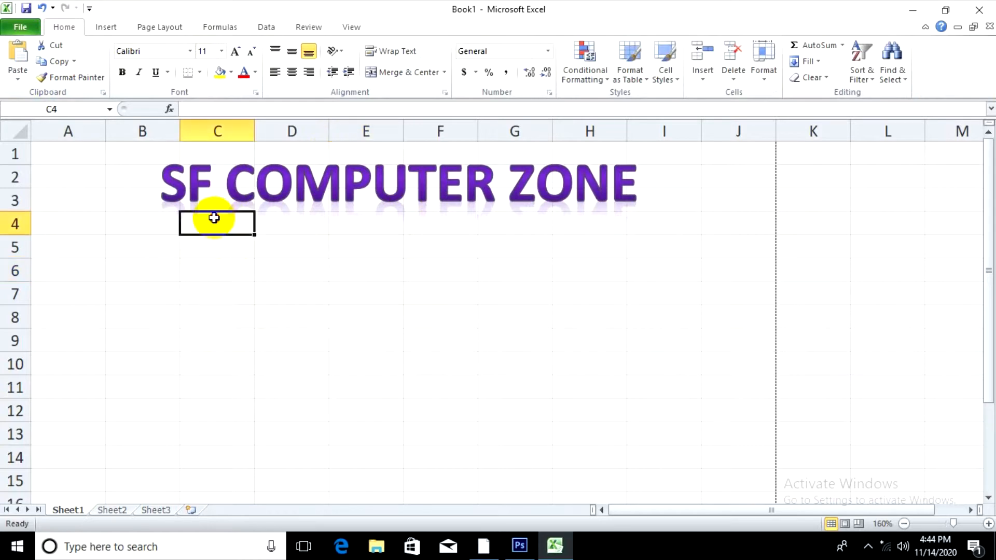
left_click(73, 220)
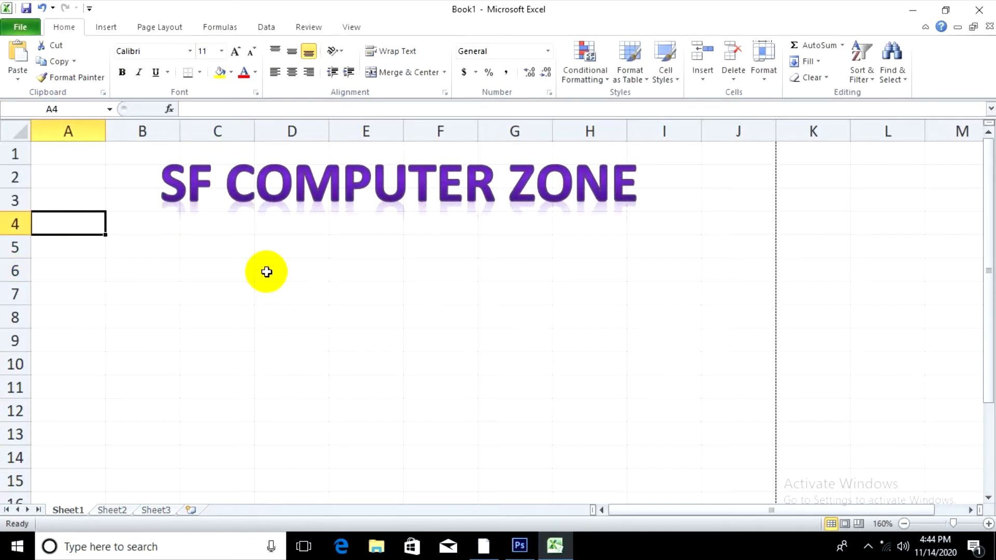
type("Address")
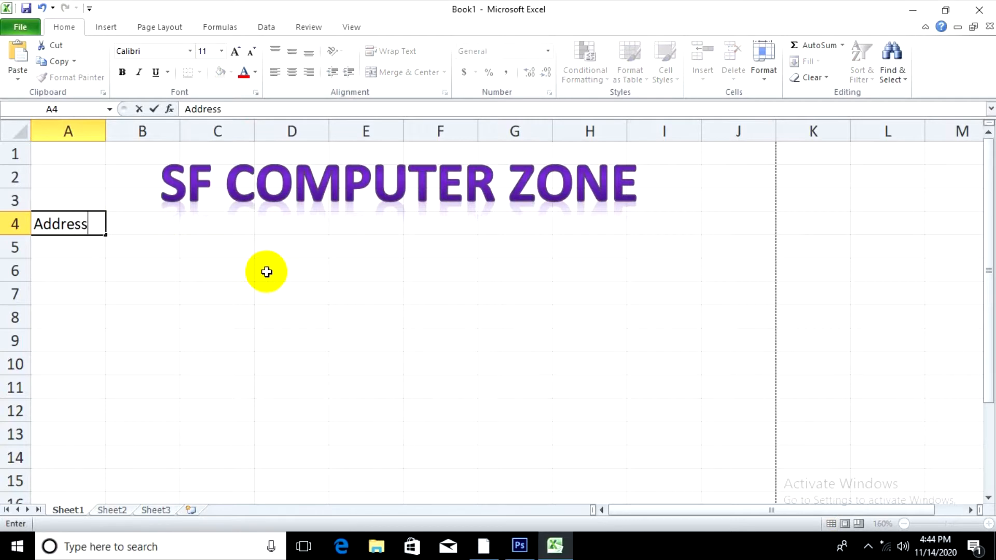
type(" : South Zlekanda, Barisla Sadar, Barisal.")
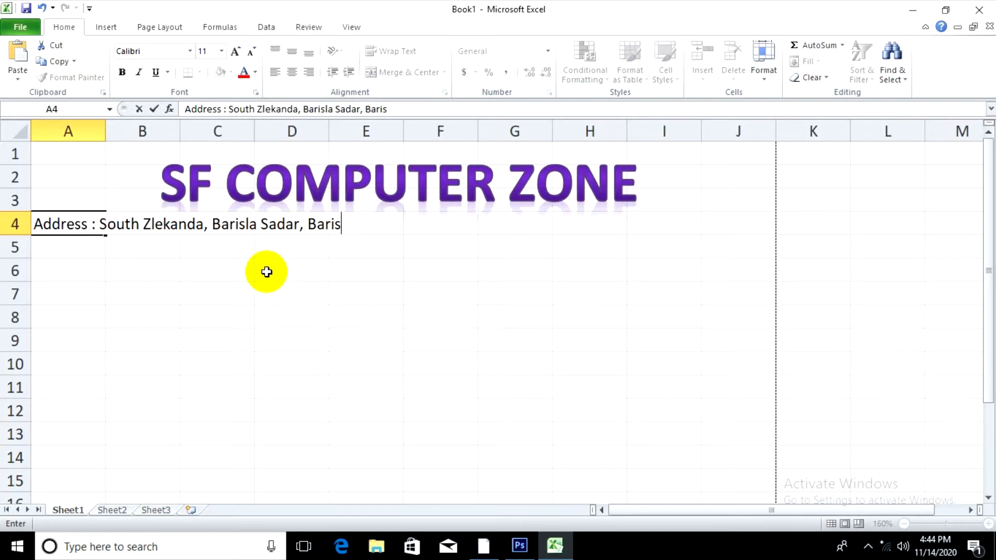
left_click(306, 319)
Step: Enter the label Phone : followed by the shop's two partly dotted-out phone numbers in cell A5
left_click(93, 246)
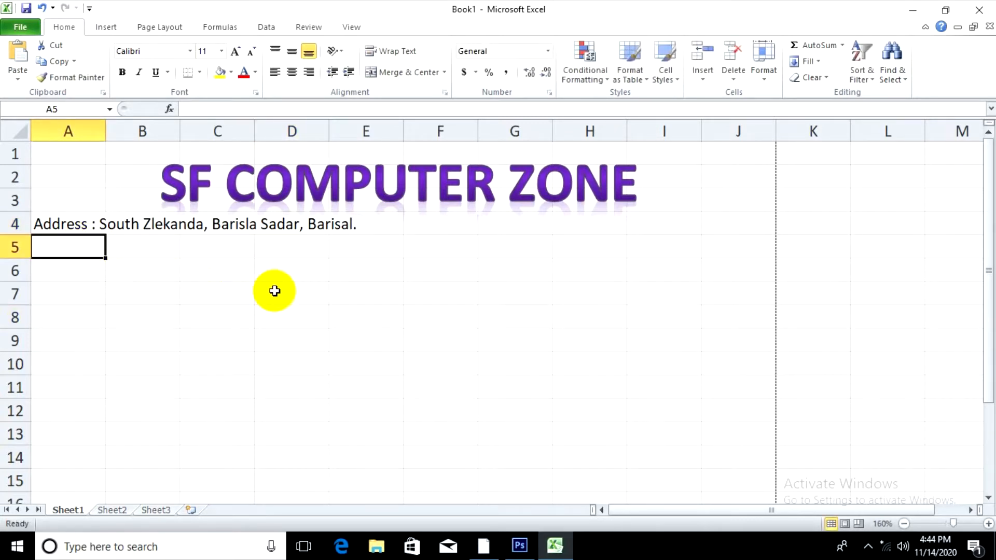
type("Phone : 01735")
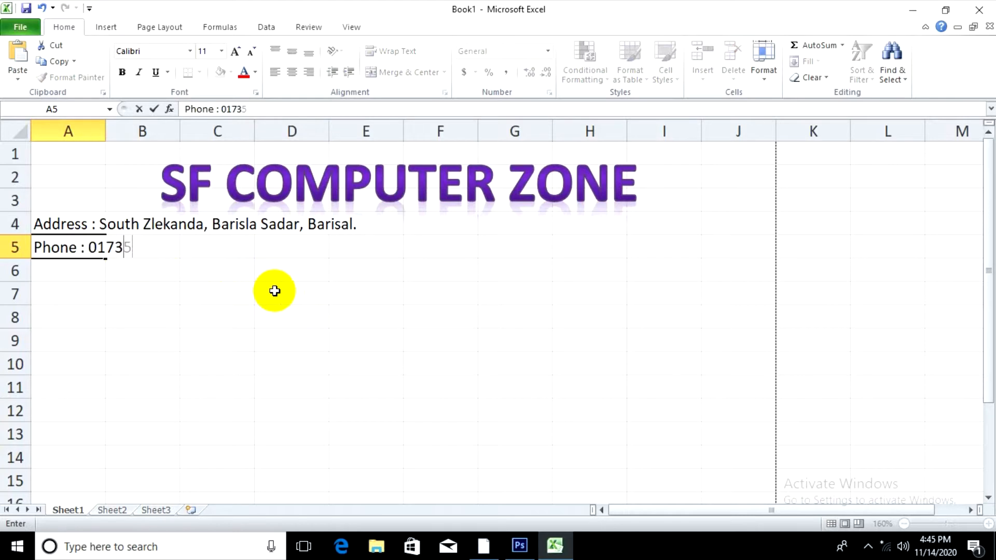
type("-...............45, 01925.........25")
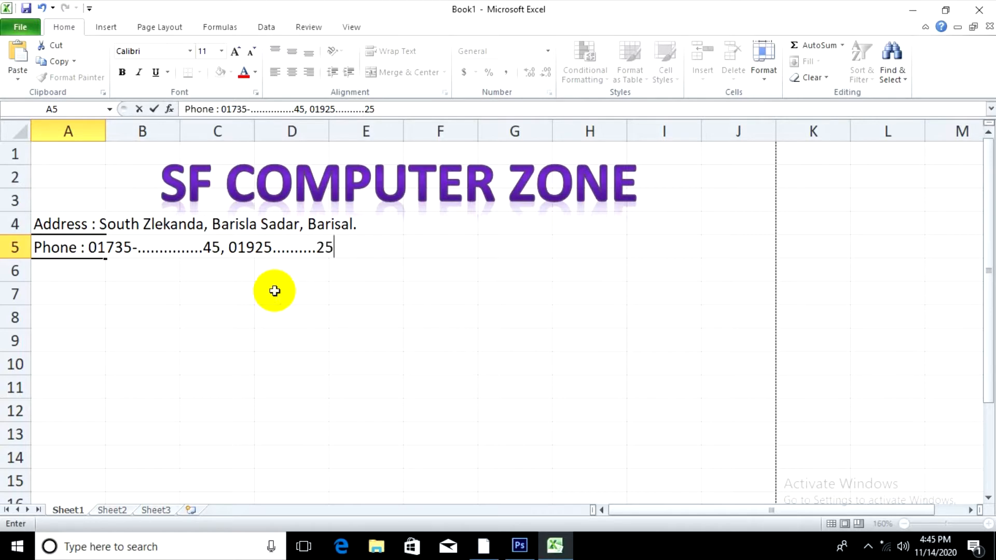
key("Return")
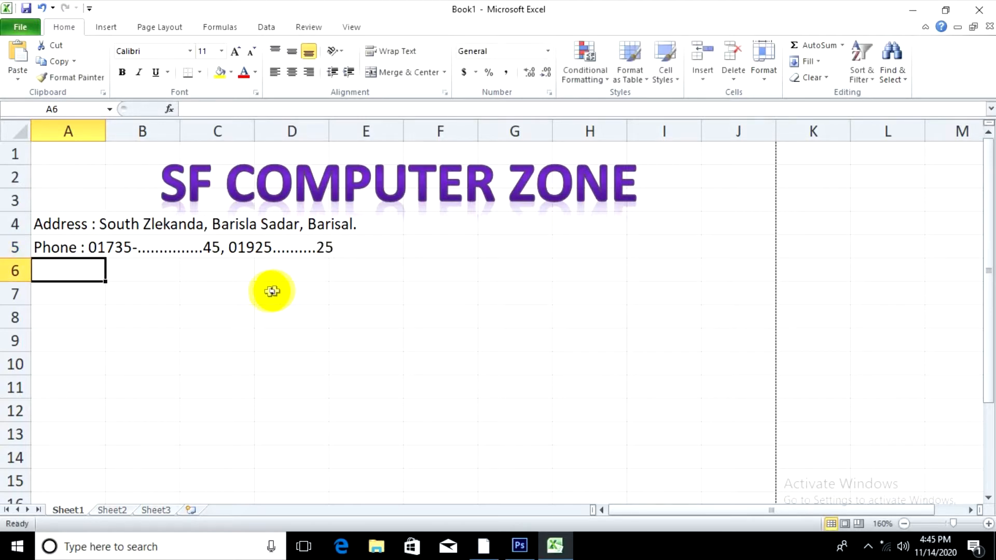
left_click(265, 318)
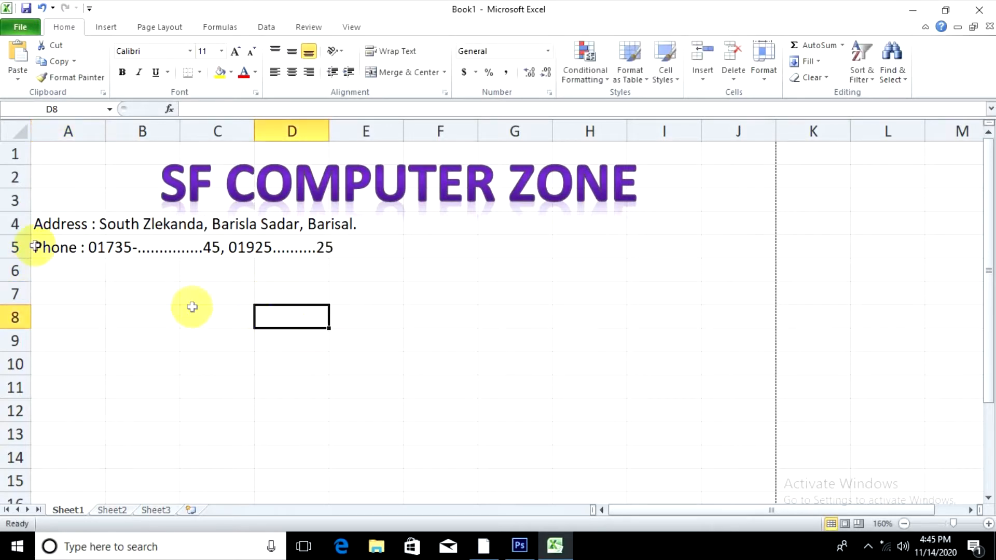
left_click(70, 286)
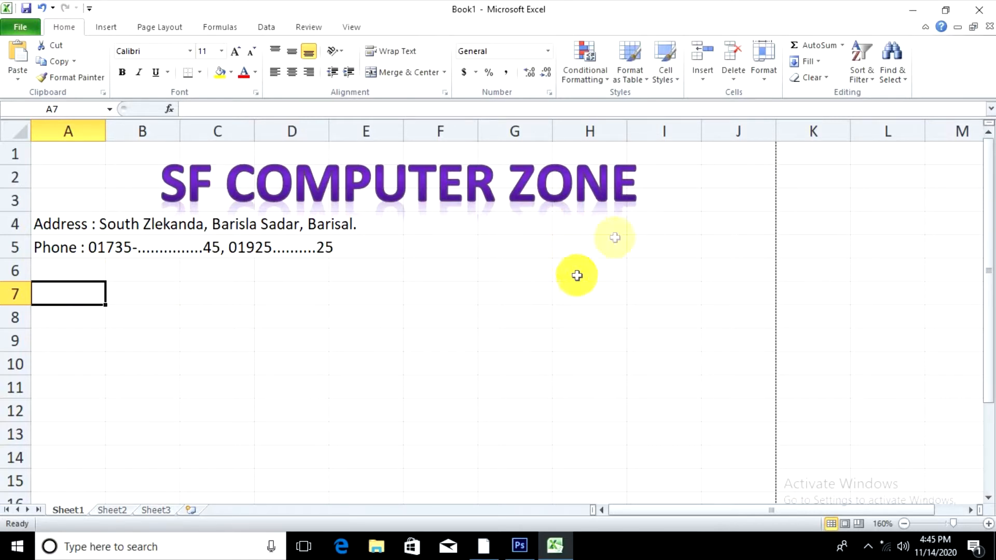
Step: Merge and center the address line across A4:J4 and the phone line across A5:J5
left_click_drag(55, 224, 755, 220)
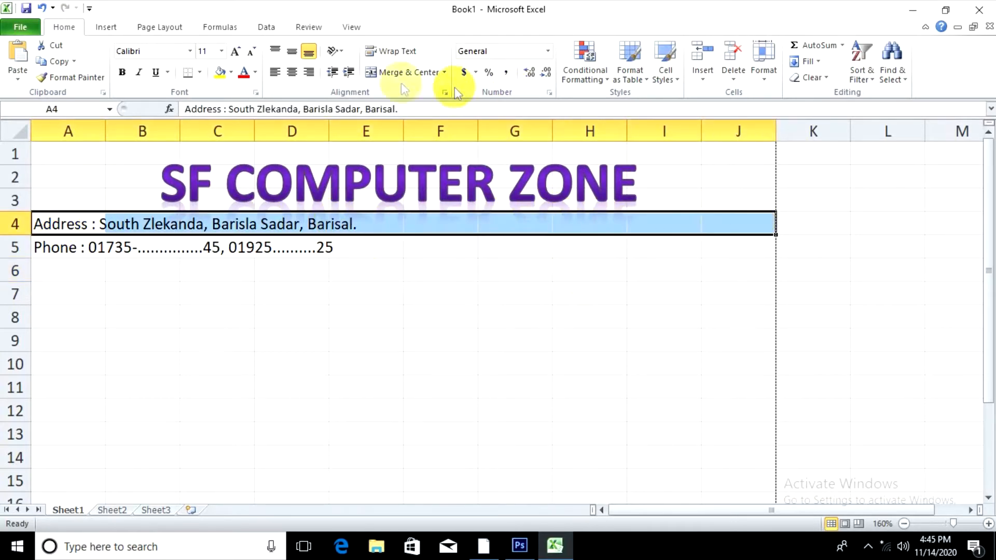
left_click(384, 74)
left_click(311, 319)
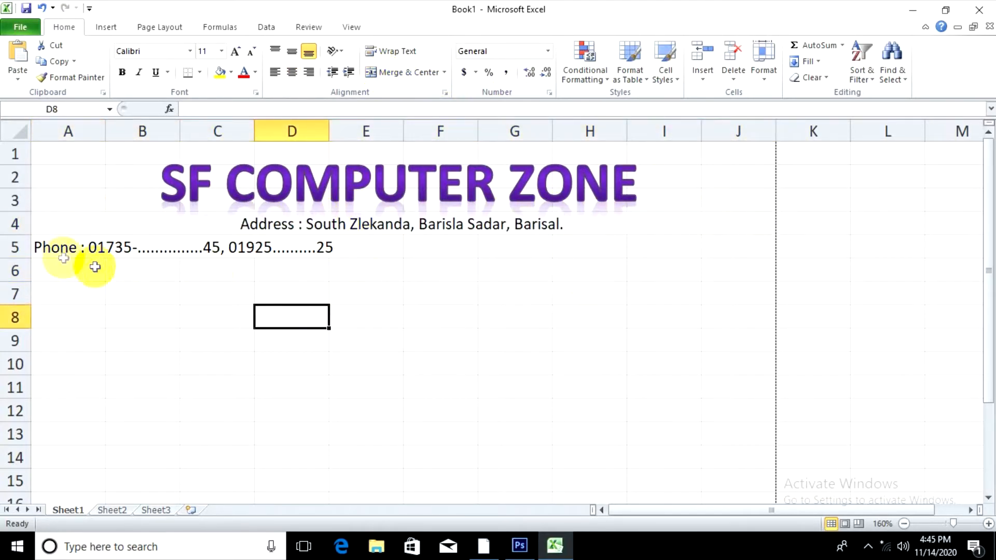
left_click_drag(56, 251, 733, 246)
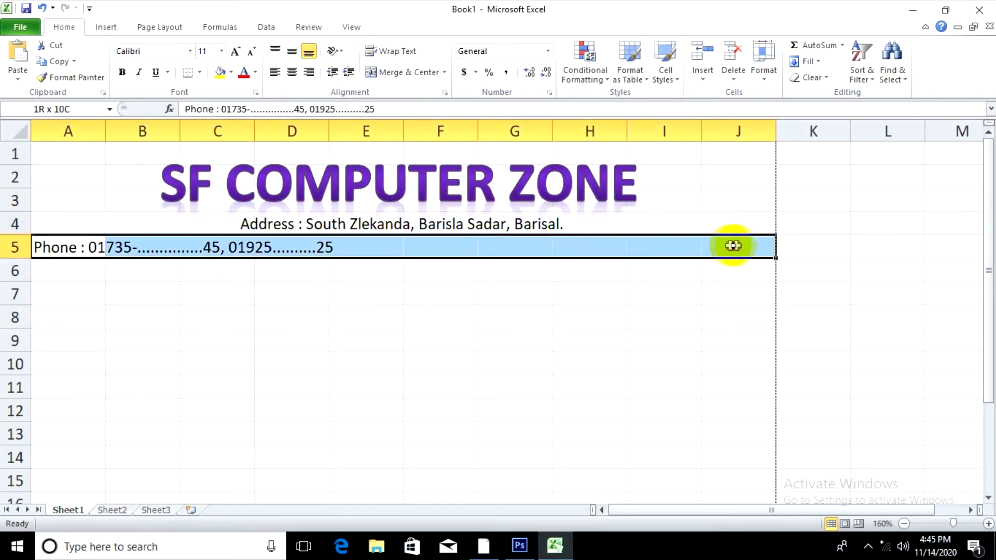
left_click(392, 73)
left_click(344, 362)
left_click(372, 226)
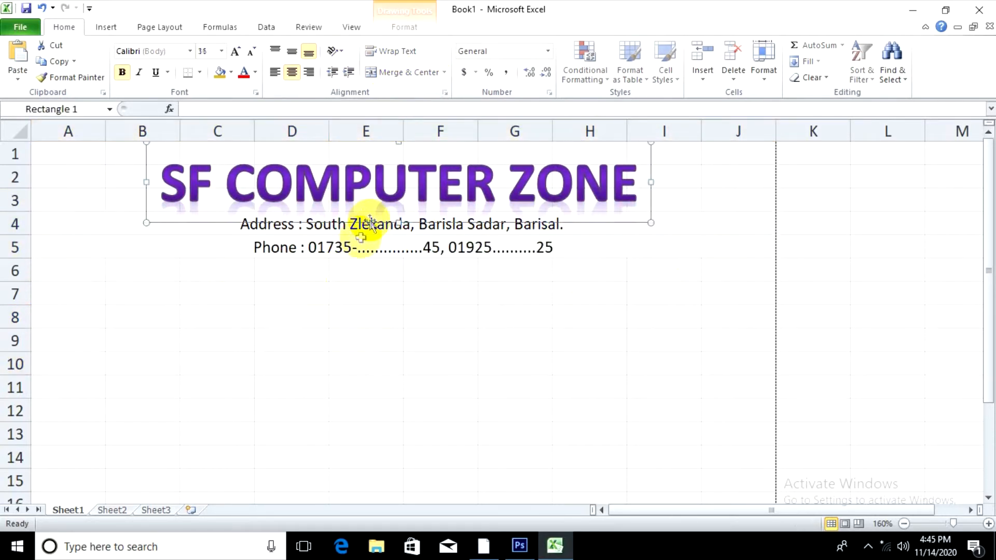
left_click(540, 334)
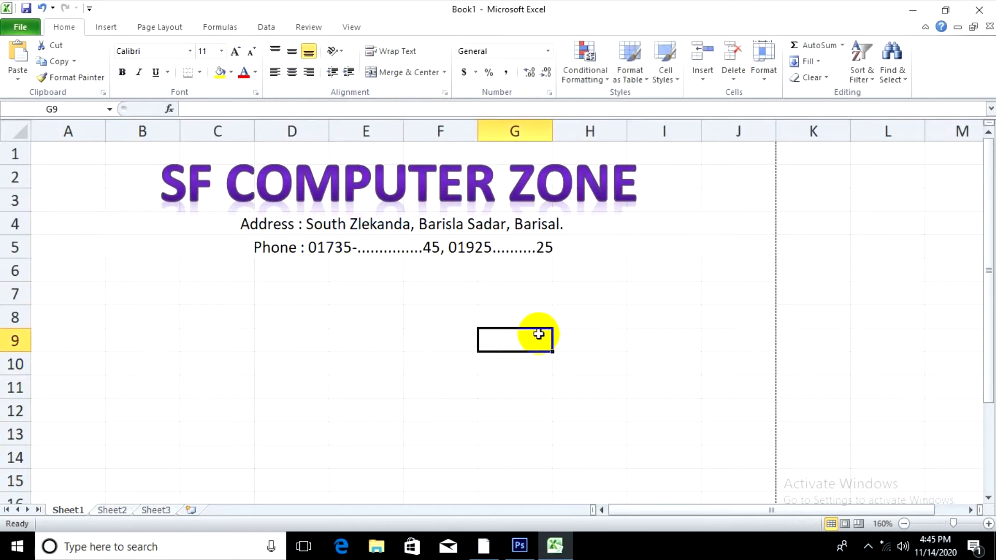
Step: Enter the customer field labels Name : in A7 and Address : in A8
left_click(91, 298)
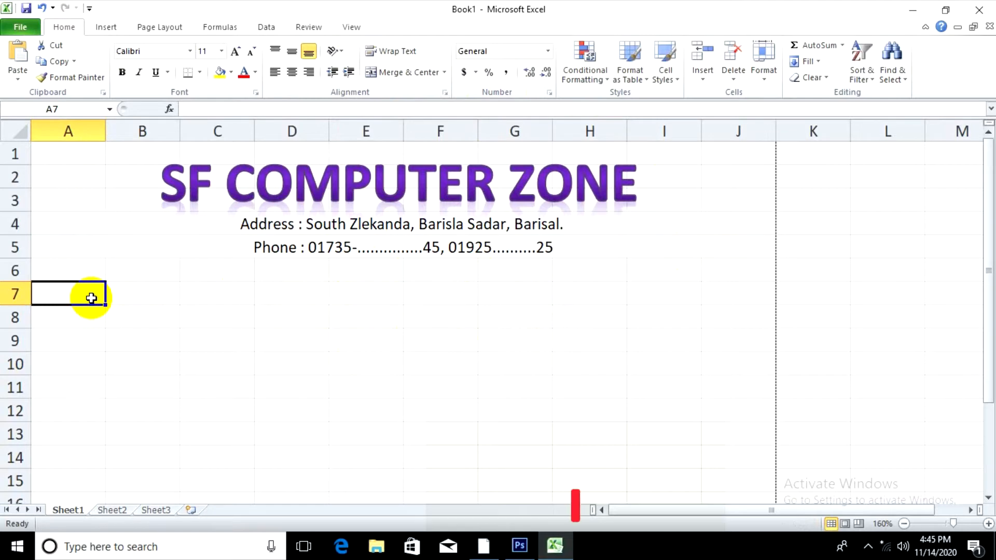
type("Name :")
key("Return")
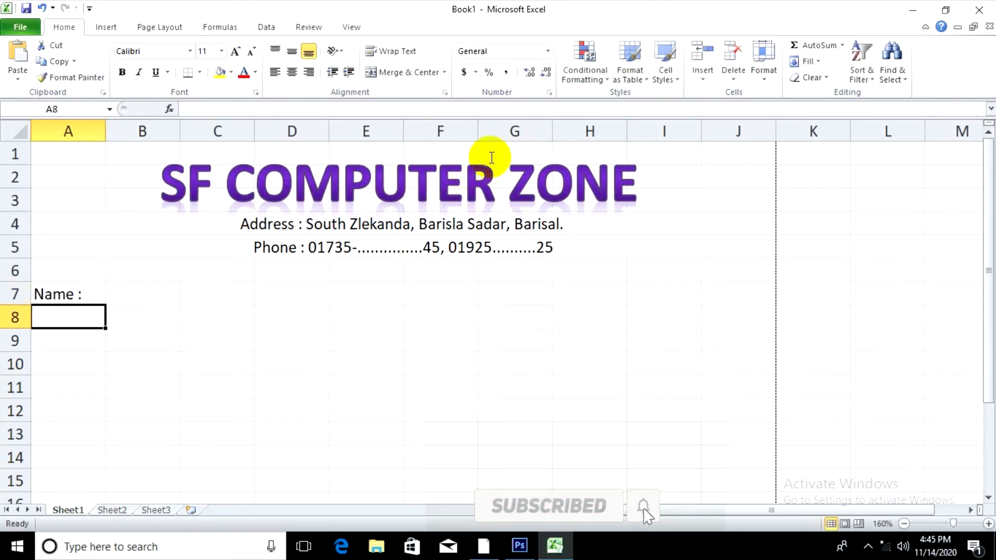
type("Addr")
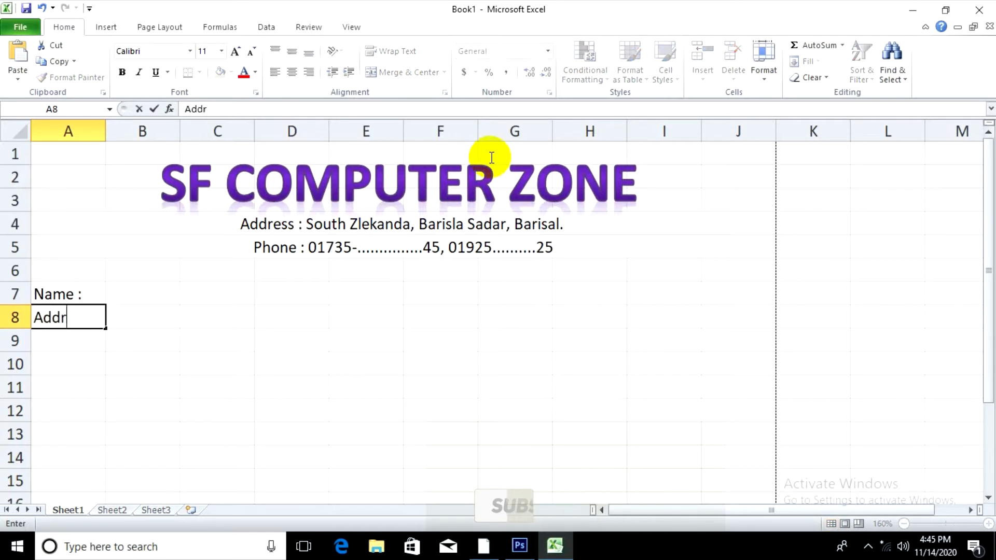
type("ess ")
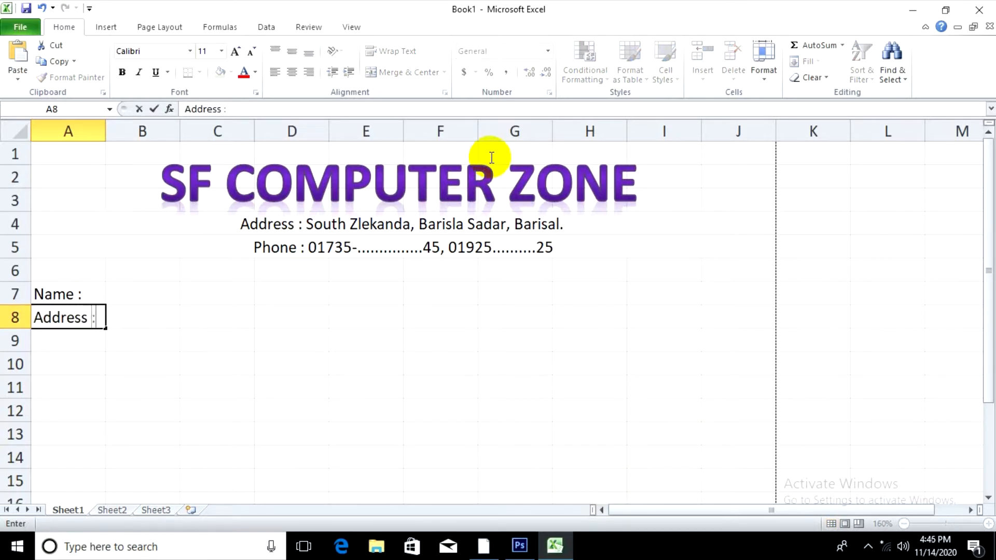
type(":")
key("Return")
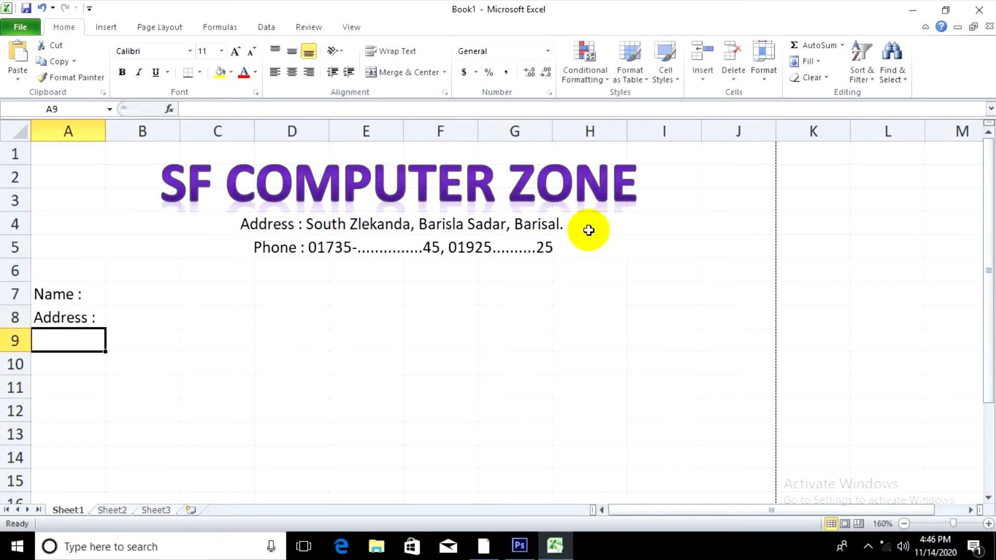
Step: Enter the label Date followed by a line of dots in cell I7
left_click(651, 295)
type("Date .....................")
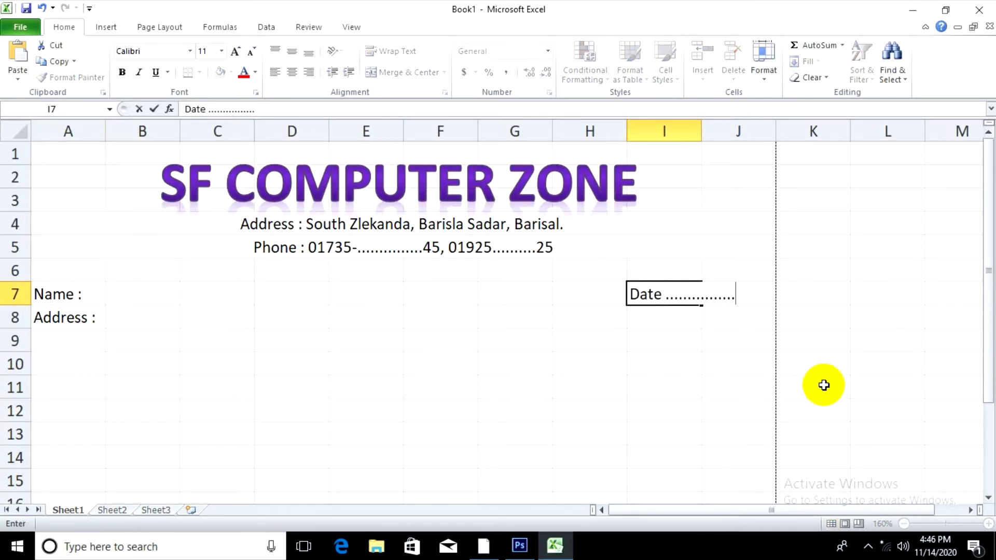
key("Return")
left_click(358, 392)
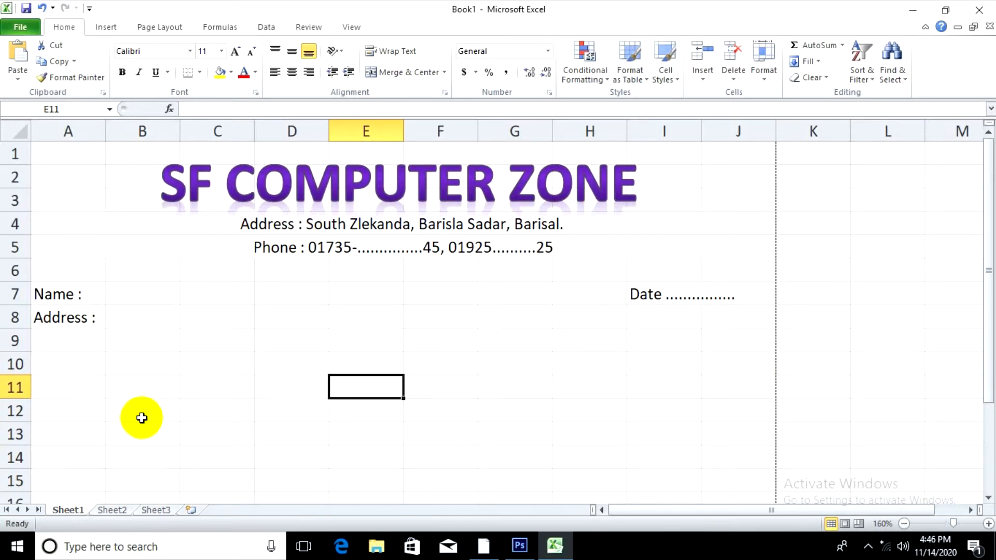
Step: Enter the item table headings Sl in A11 and Description in B11
left_click(98, 388)
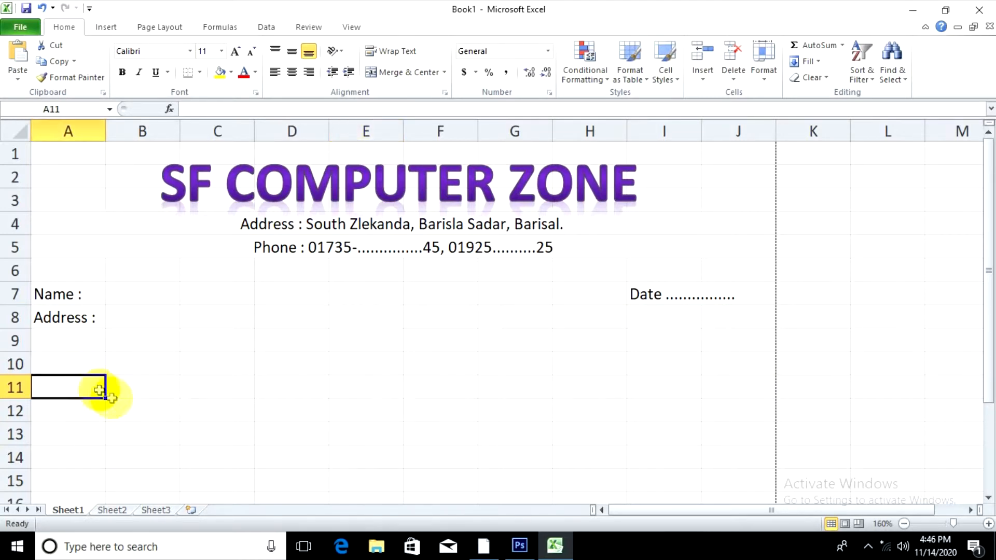
left_click(156, 388)
left_click(100, 388)
type("S")
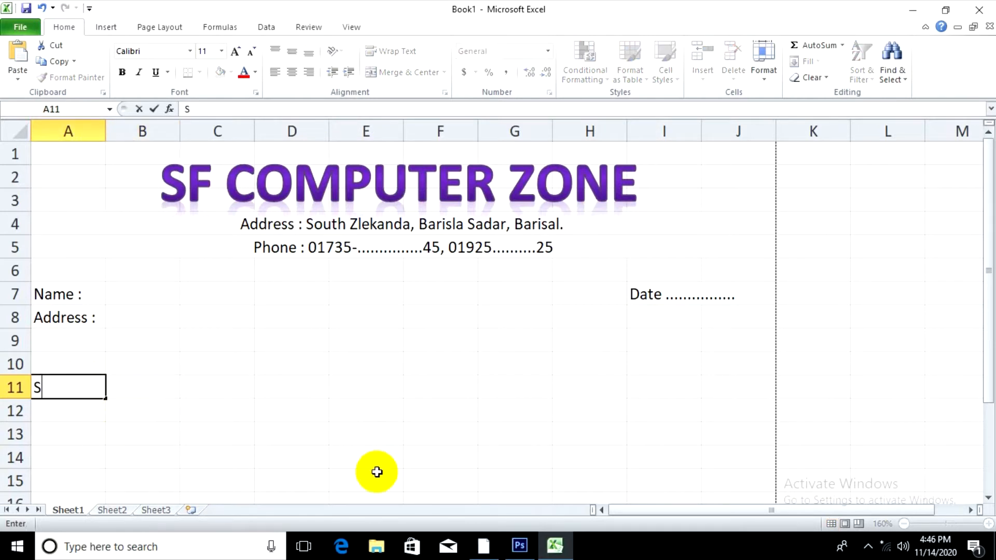
type("l")
key("Tab")
type("D")
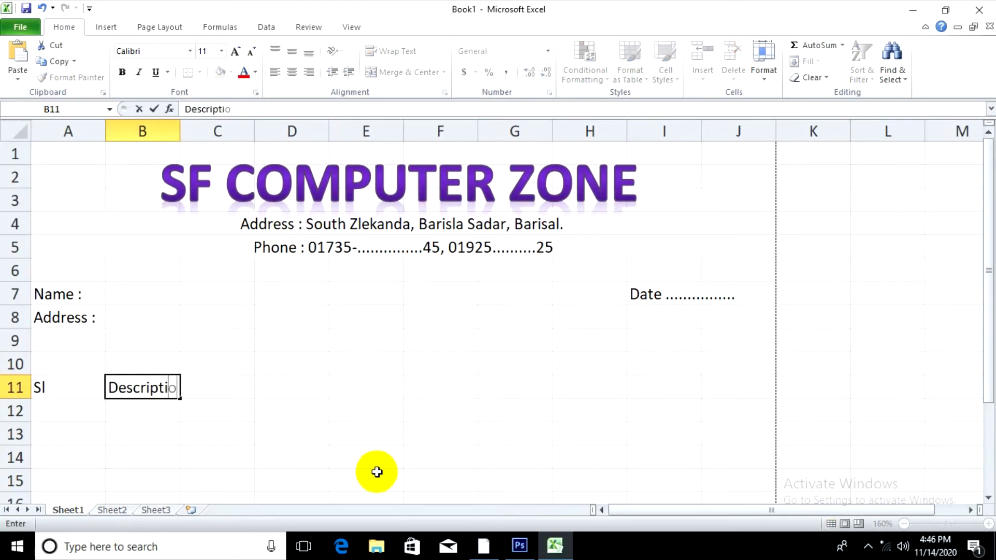
key("Tab")
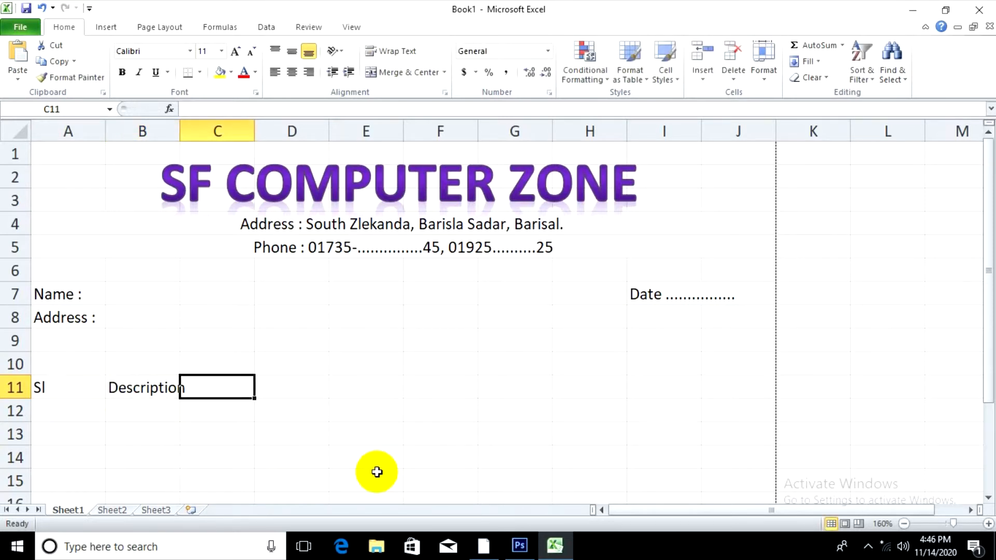
Step: Complete the item table headings with Unit Price in C11, Quantiy in D11 and Amount in E11
type("U")
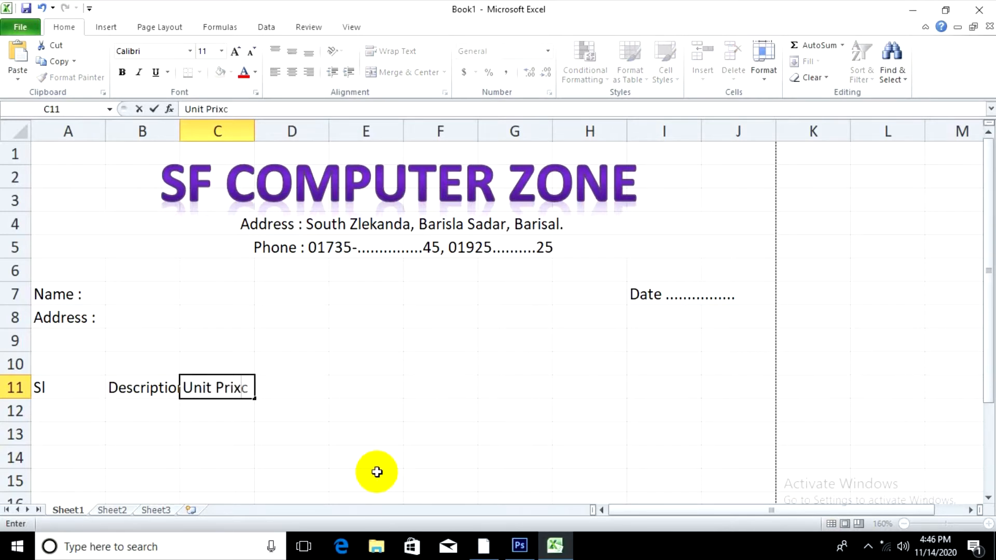
type("nit Price")
key("Tab")
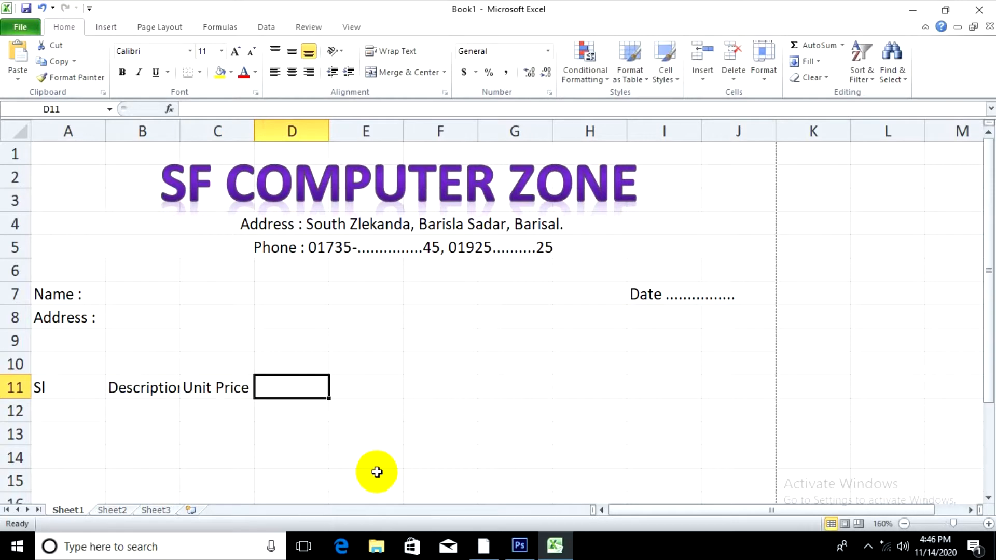
type("Q")
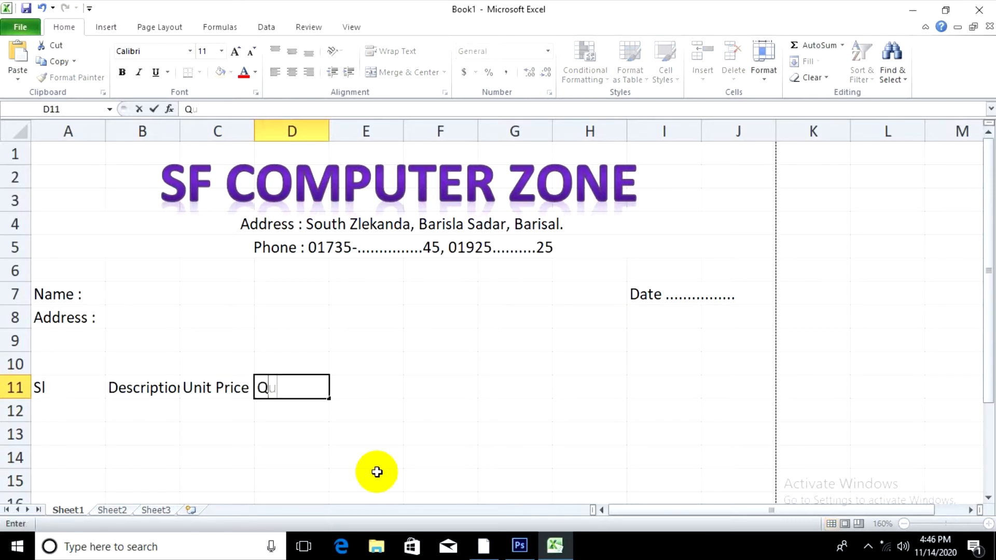
type("uantiy")
key("Tab")
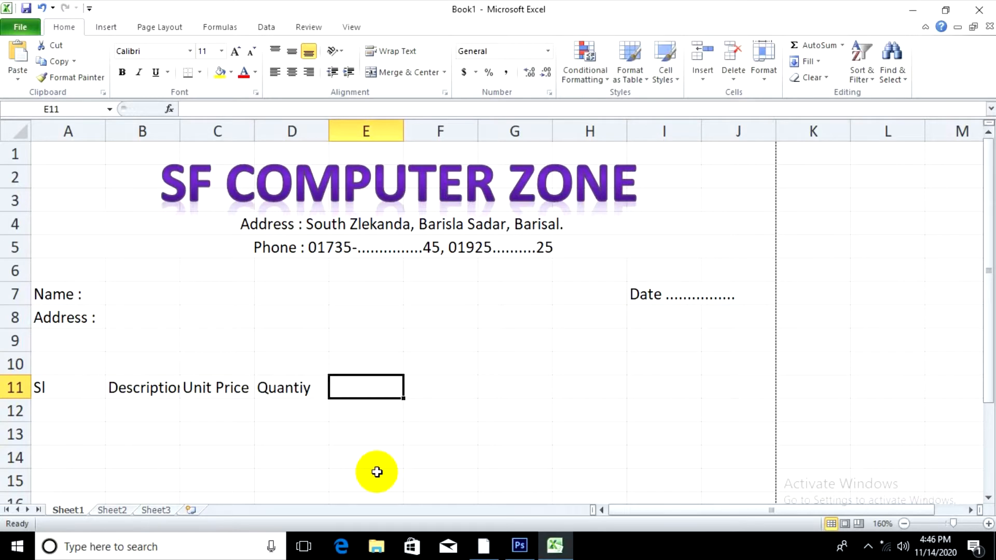
type("Amou")
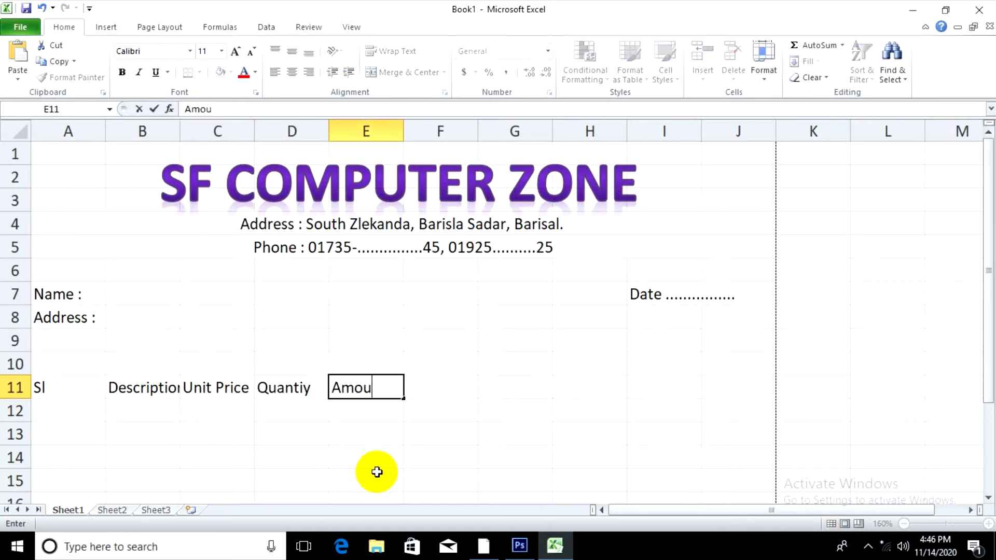
type("nt")
key("Return")
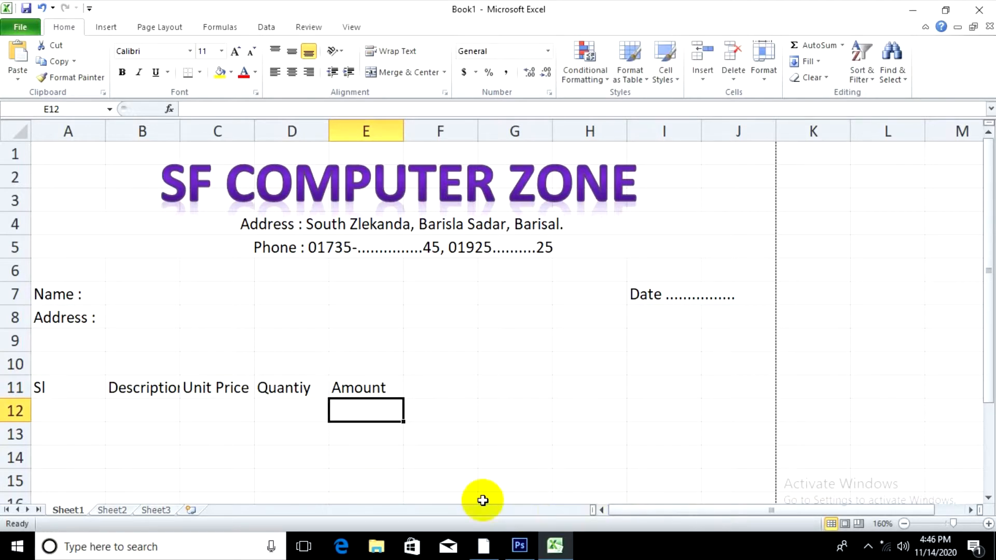
Step: Widen the Description column B and the Quantiy column D so columns A to E fill the page width
left_click_drag(178, 124, 326, 125)
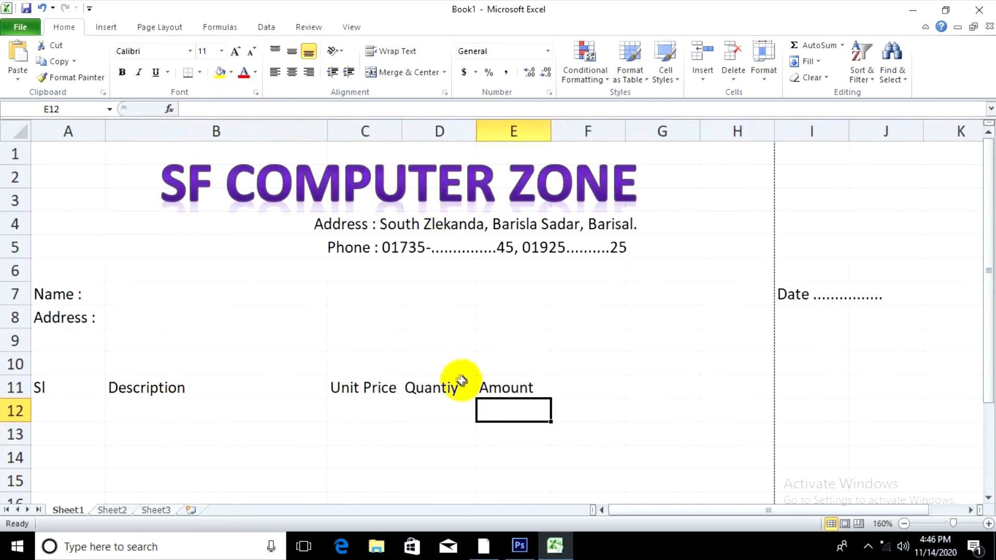
left_click_drag(475, 126, 510, 125)
left_click_drag(328, 133, 470, 134)
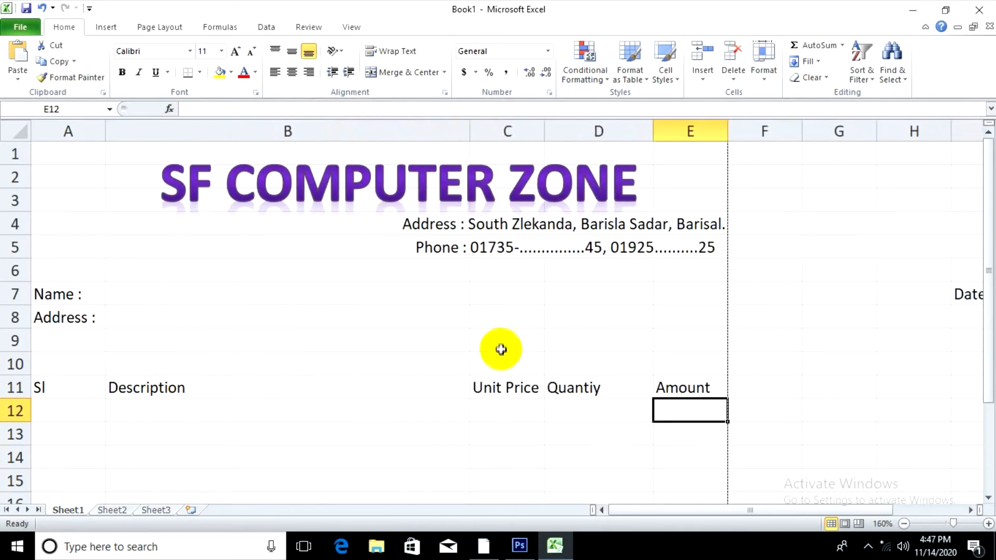
left_click(500, 346)
Step: Unmerge the address line in row 4 and the phone line in row 5
left_click(198, 227)
left_click(403, 73)
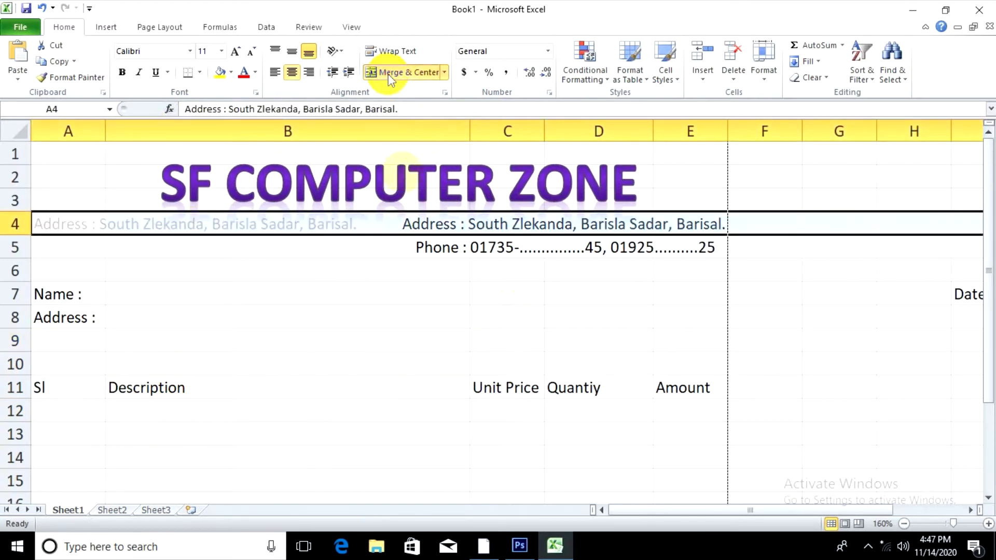
left_click(396, 247)
left_click(402, 73)
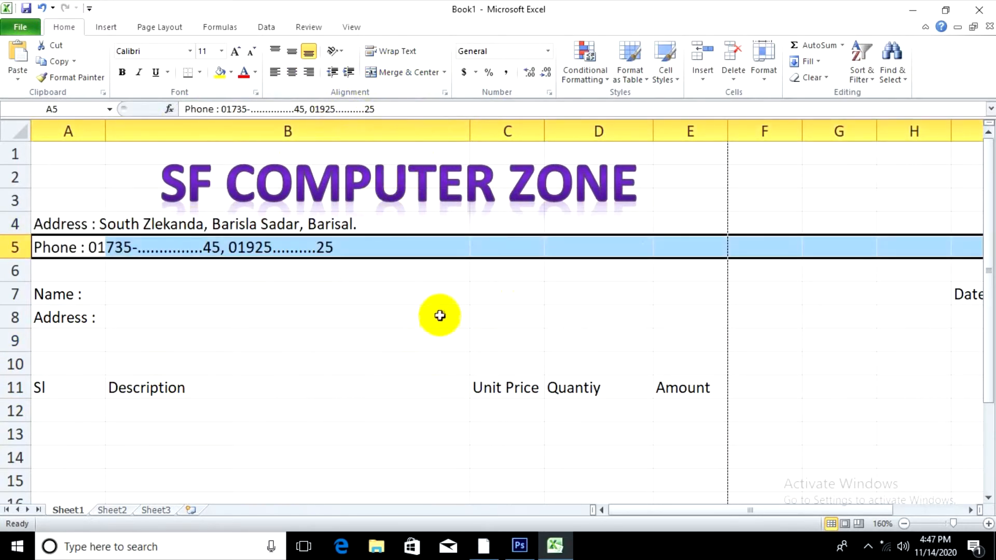
left_click(437, 316)
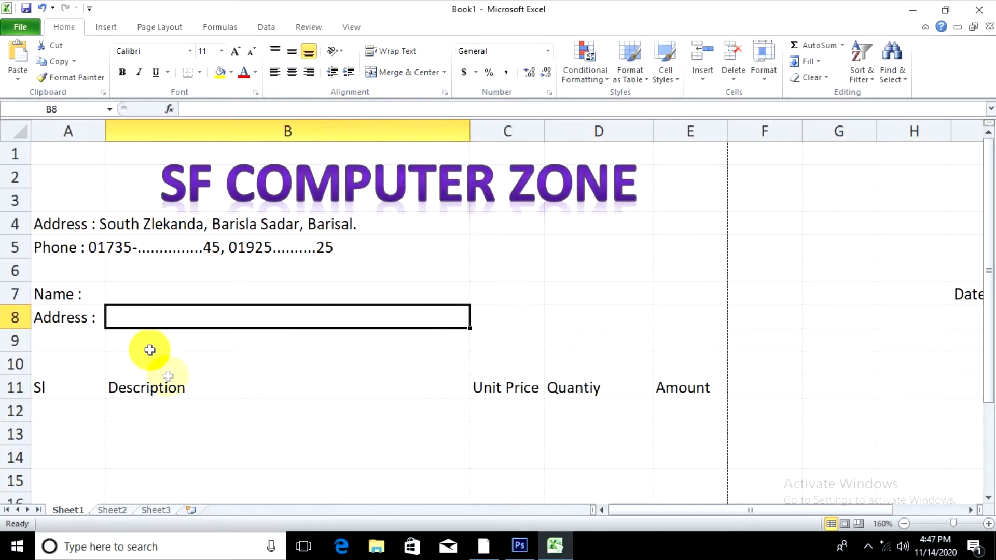
Step: Merge and center the address line across A4:E4 and the phone line across A5:E5
left_click_drag(57, 224, 663, 225)
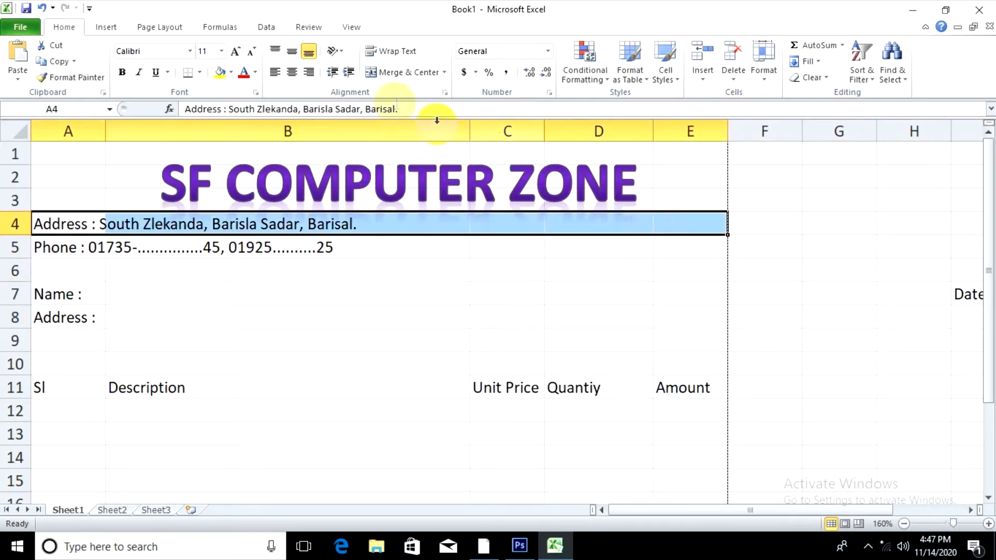
left_click(384, 72)
left_click_drag(134, 249, 691, 247)
left_click(371, 72)
left_click(272, 343)
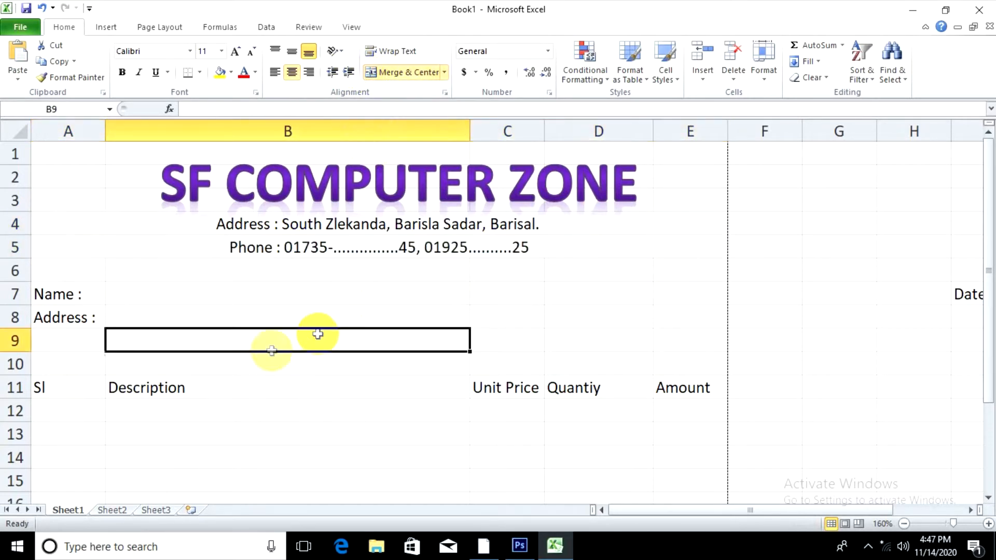
Step: Narrow the Sl column A to little more than the width of its heading
left_click(150, 299)
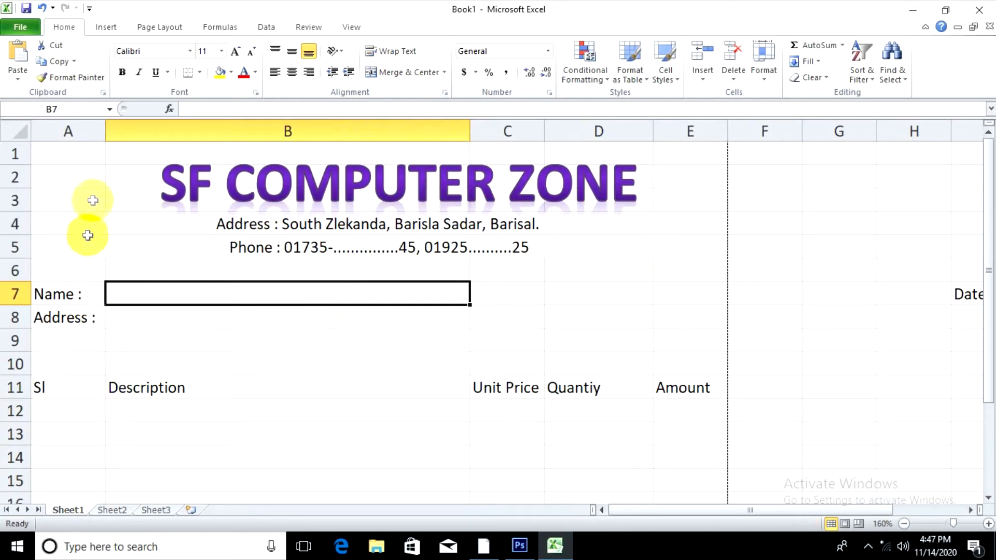
left_click_drag(102, 127, 75, 122)
left_click(183, 338)
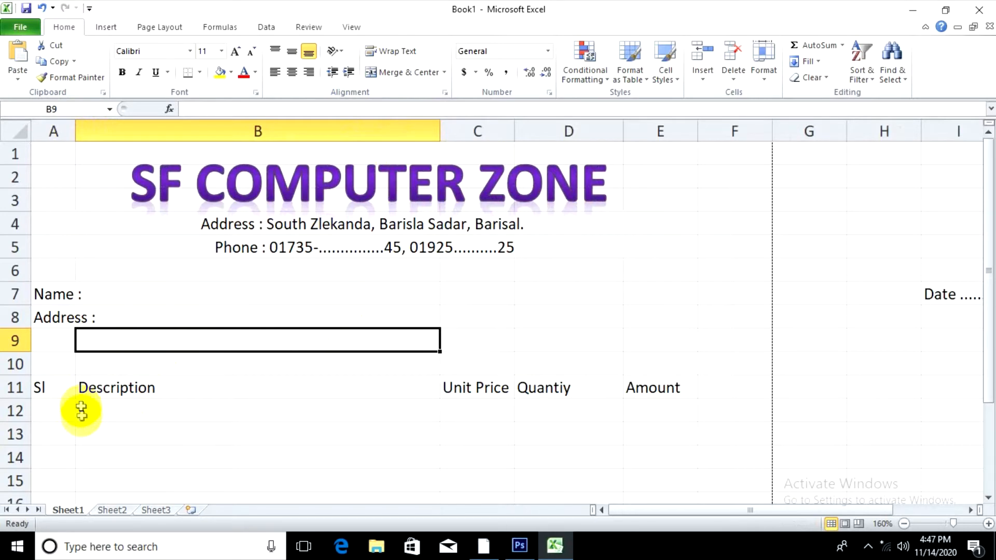
left_click_drag(75, 130, 68, 129)
left_click(363, 418)
Step: Widen the Unit Price column C and the Description column B slightly, keeping column E inside the page break
left_click_drag(40, 389, 708, 390)
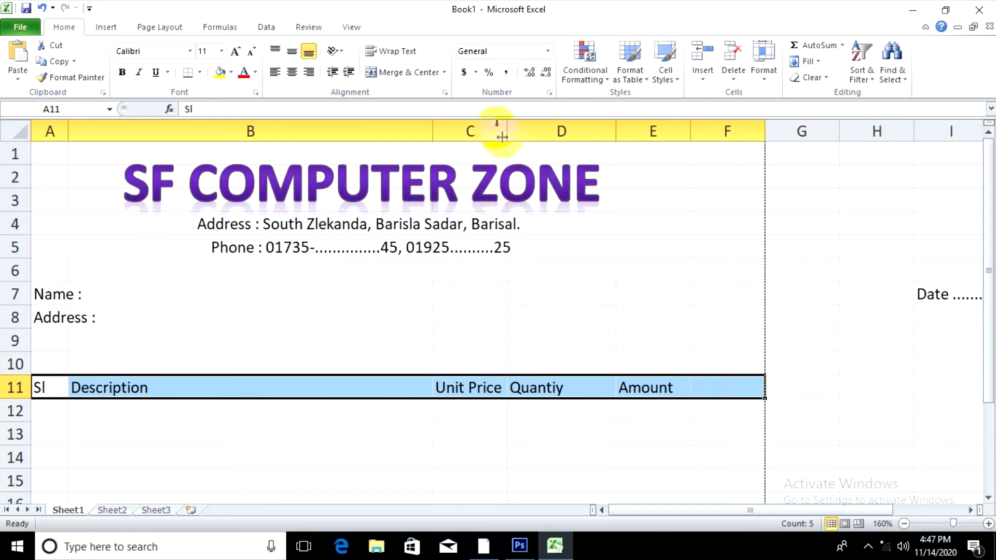
left_click_drag(507, 127, 529, 128)
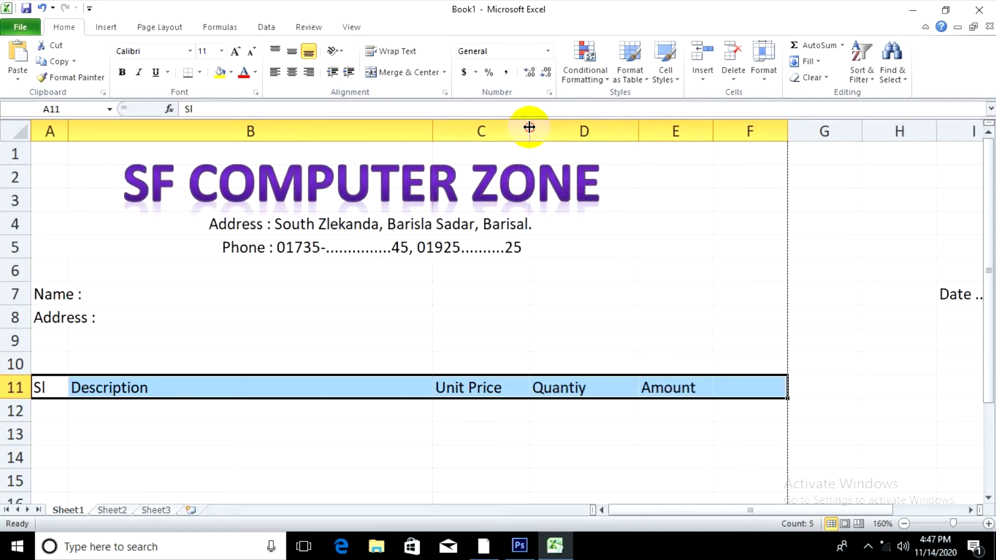
left_click_drag(429, 123, 455, 124)
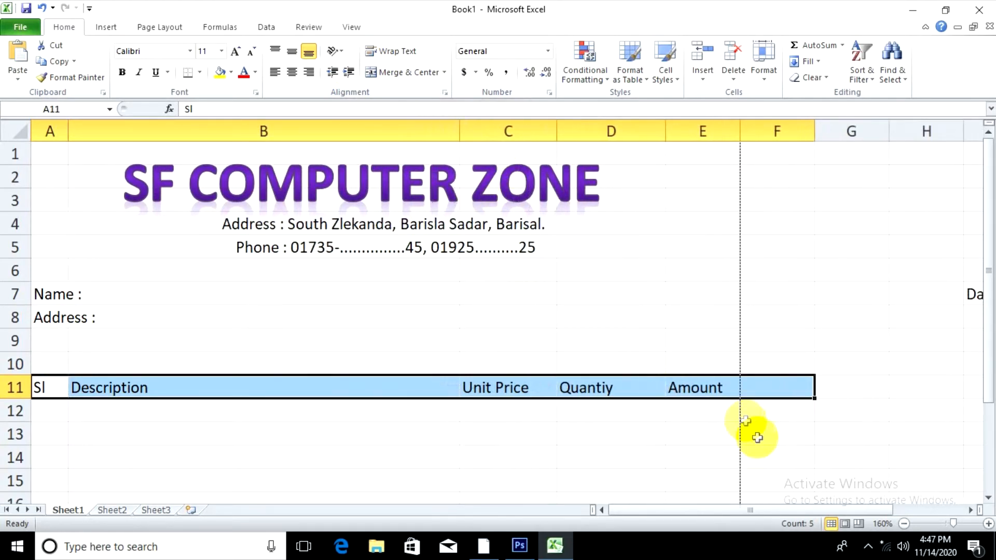
left_click(762, 433)
Step: Apply all borders to the item table range A11:E27
left_click_drag(711, 418, 670, 401)
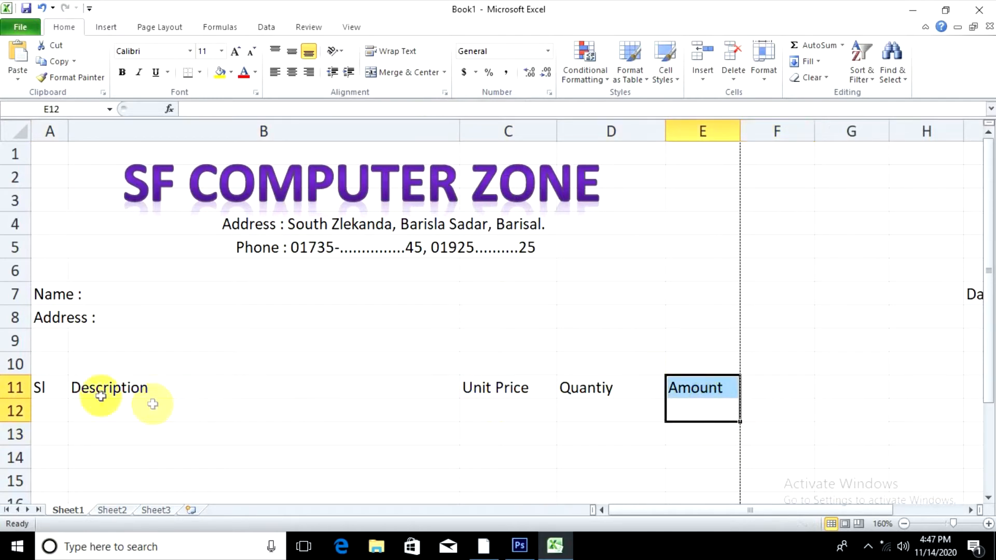
left_click_drag(36, 384, 696, 444)
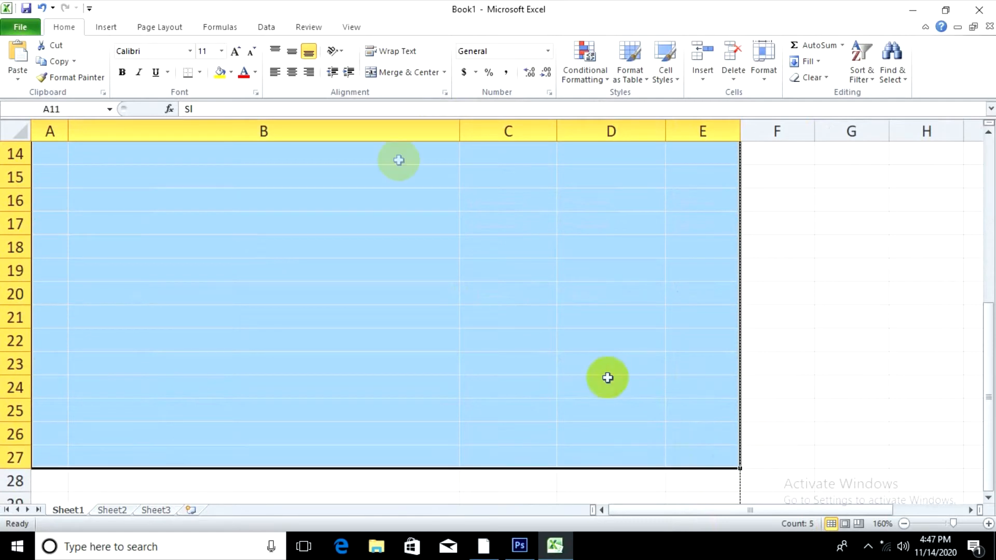
left_click(200, 72)
left_click(209, 188)
scroll(806, 308, "up", 3)
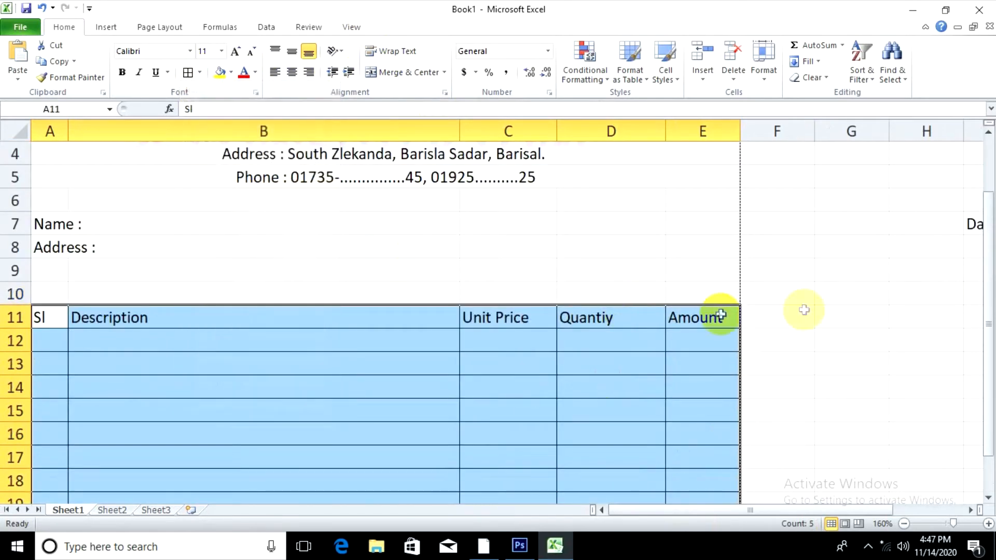
left_click(805, 311)
Step: Format the heading row A11:E11 with a yellow fill, bold text and centered alignment
left_click_drag(46, 320, 690, 316)
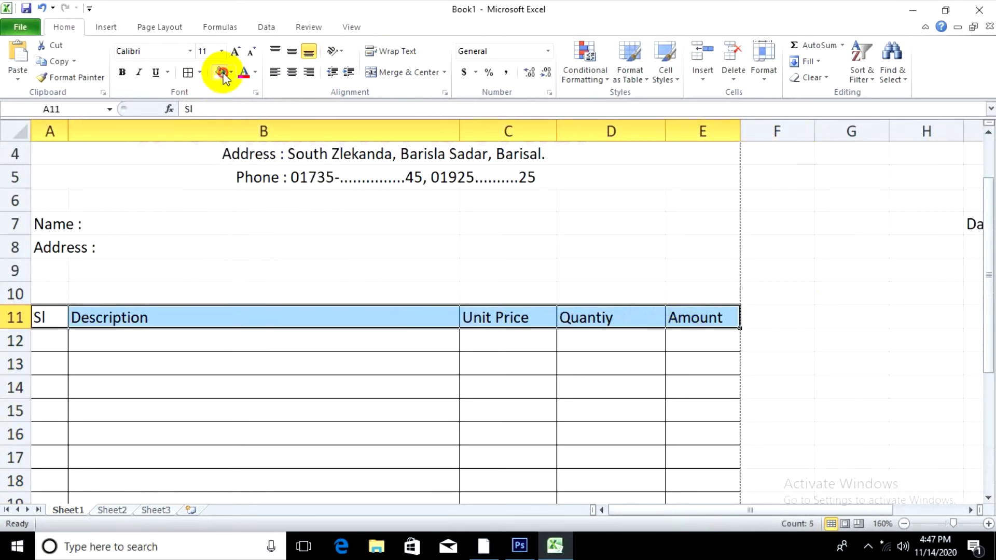
left_click(222, 73)
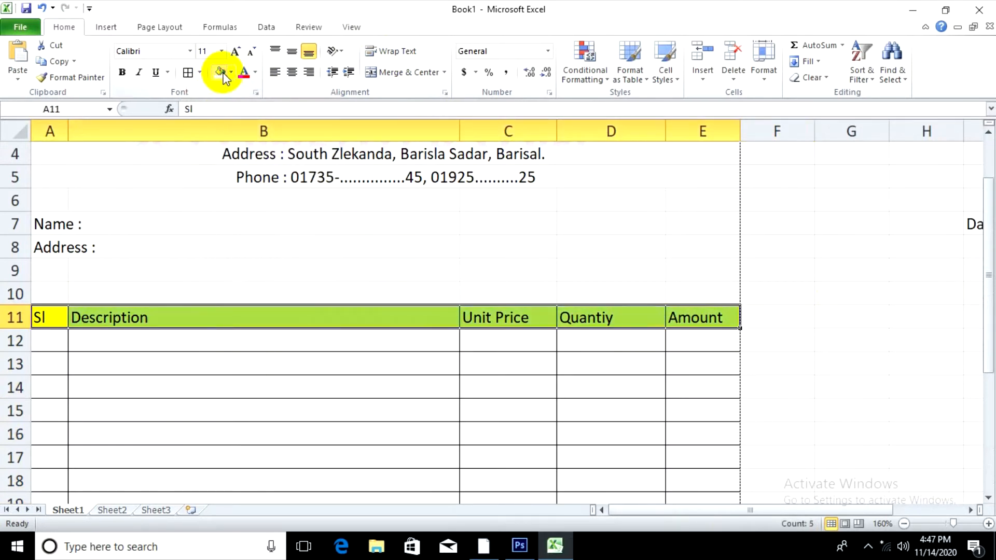
left_click(122, 72)
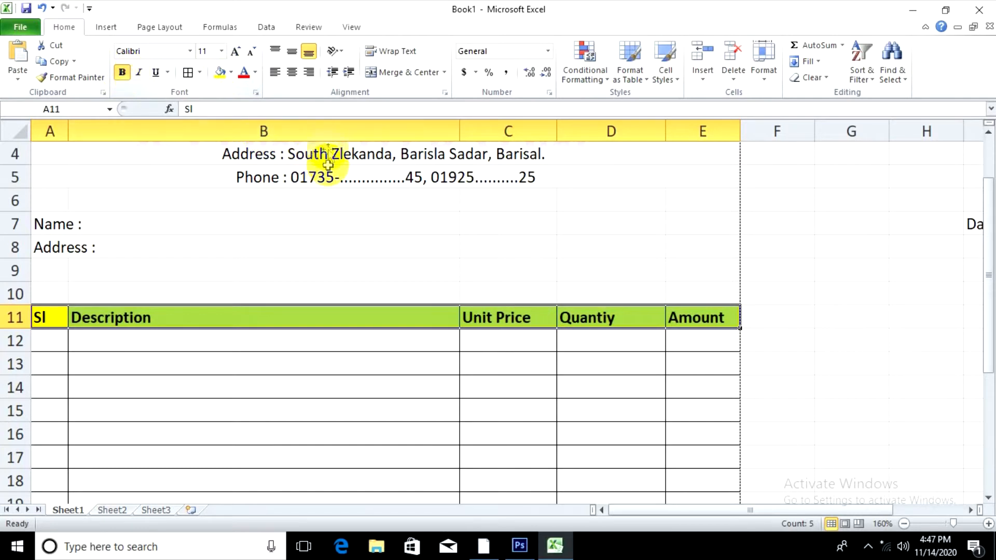
left_click(291, 73)
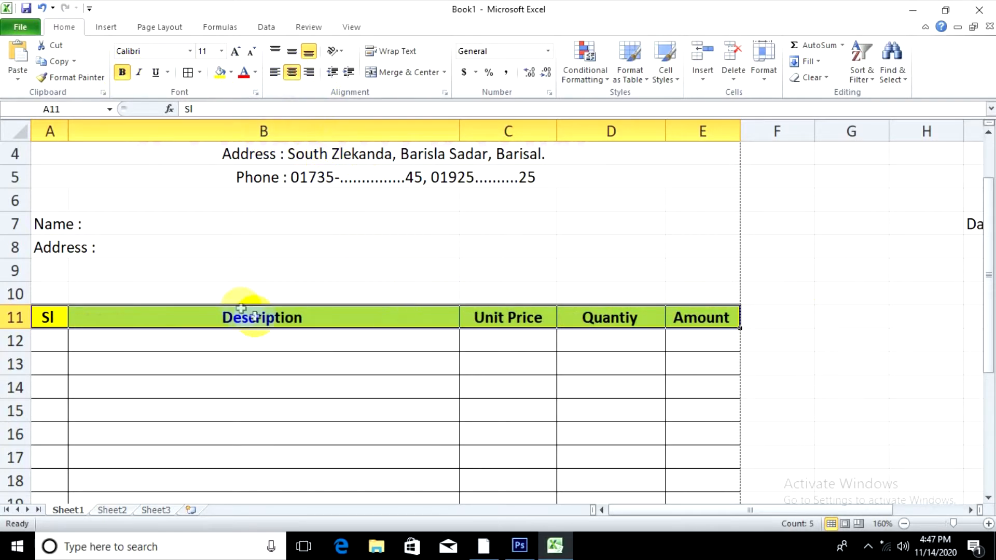
left_click(111, 344)
Step: Enter the serial number 1 in A12 under the Sl heading
left_click(55, 341)
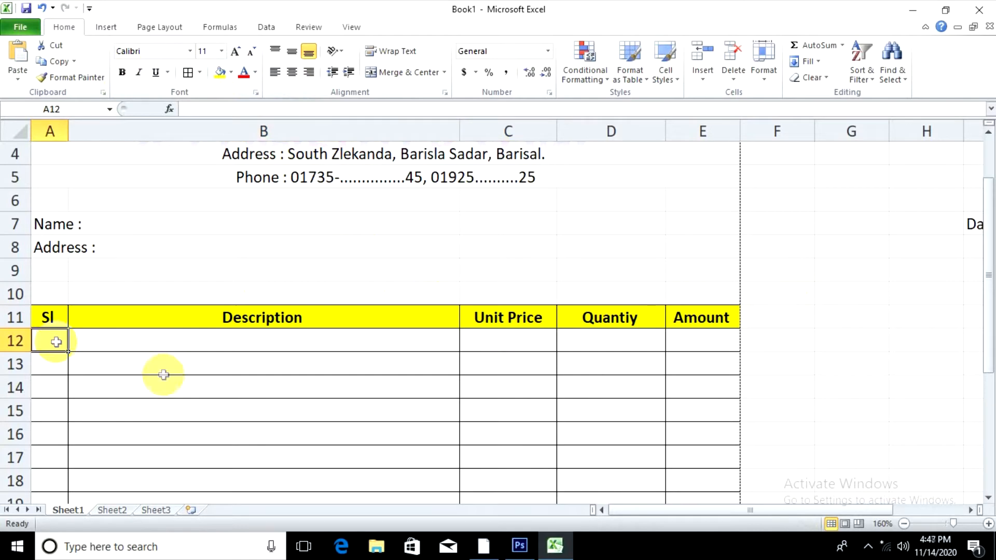
scroll(519, 397, "down", 1)
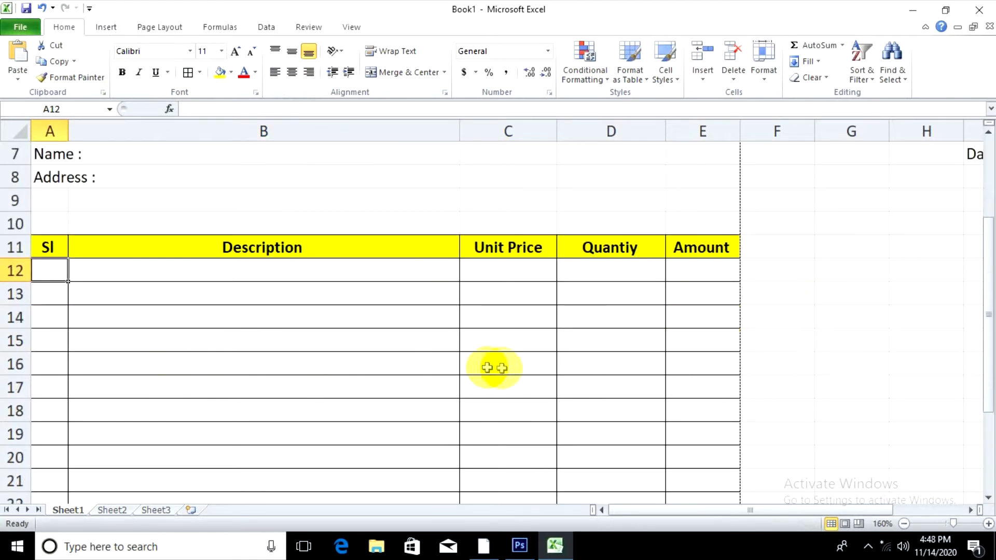
scroll(487, 367, "down", 6)
scroll(571, 380, "up", 5)
scroll(111, 374, "up", 3)
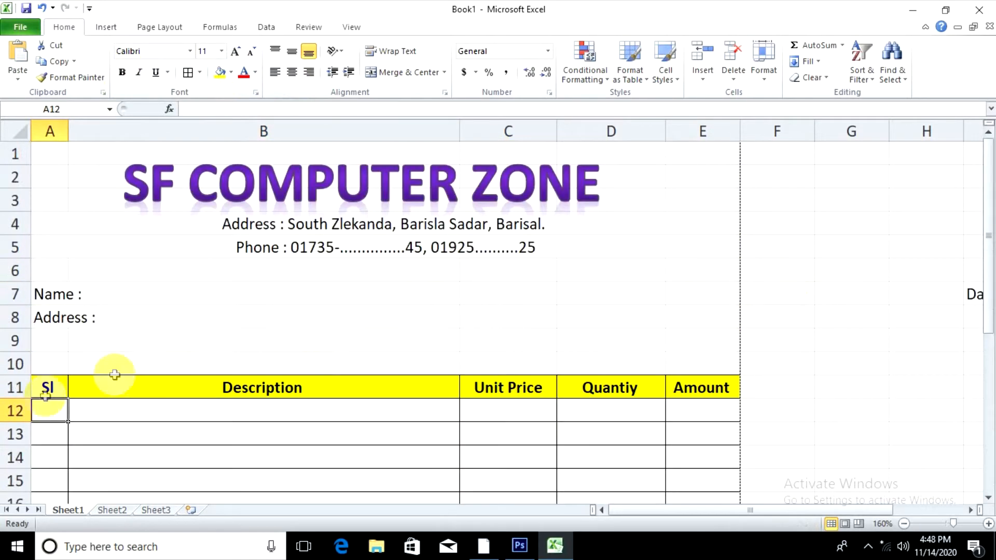
scroll(49, 393, "down", 2)
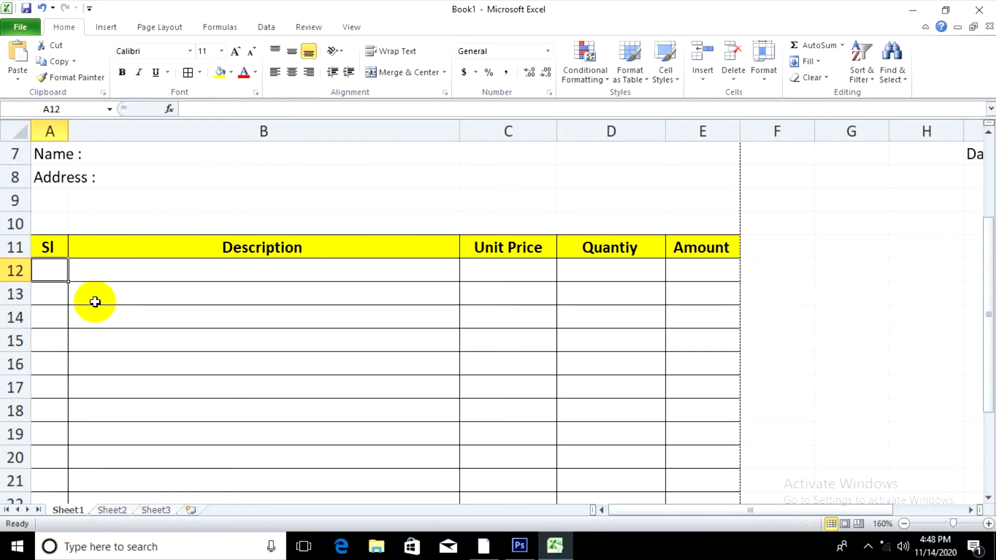
type("1")
key("Return")
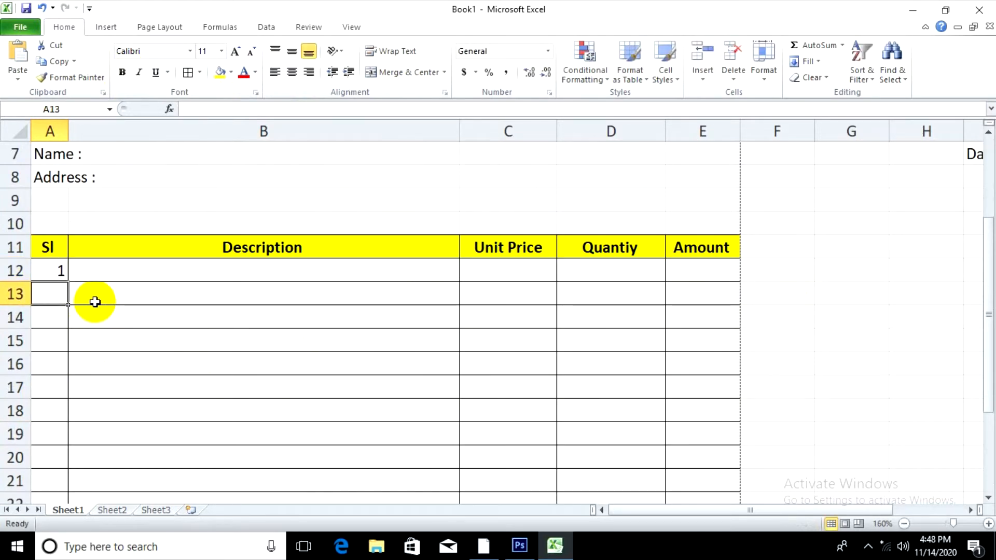
Step: Center the serial number cells in column A from A12 downward
left_click_drag(58, 263, 42, 456)
left_click(291, 72)
scroll(178, 231, "up", 3)
Step: Enter the first item's description Mather Board (Asus) in B12 and its unit price 6000 in C12
left_click(87, 325)
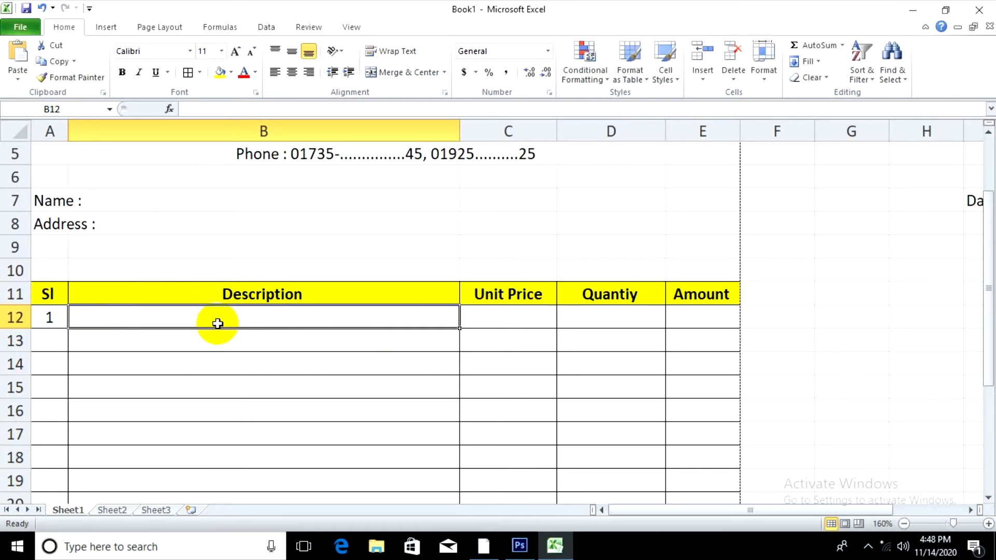
type("Asus)")
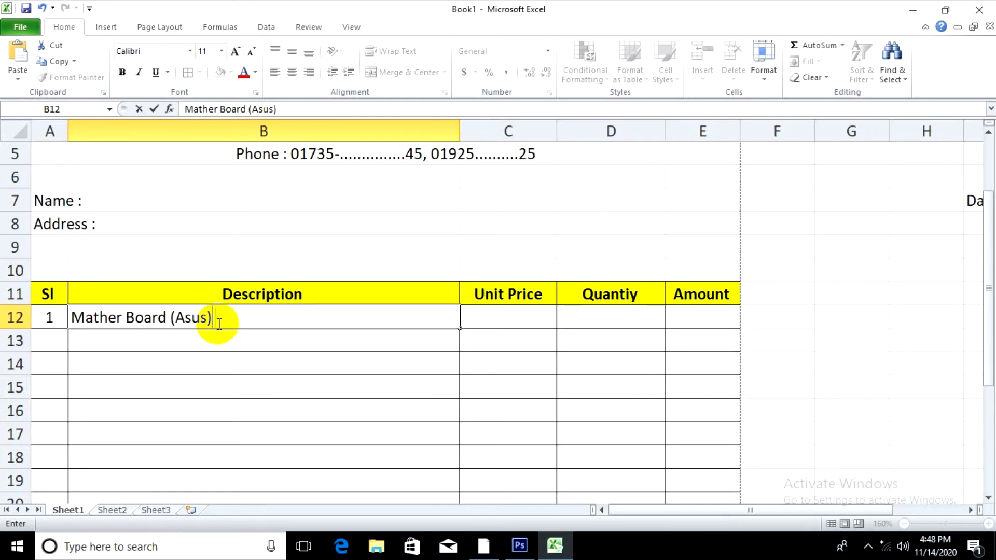
key("Tab")
left_click(218, 322)
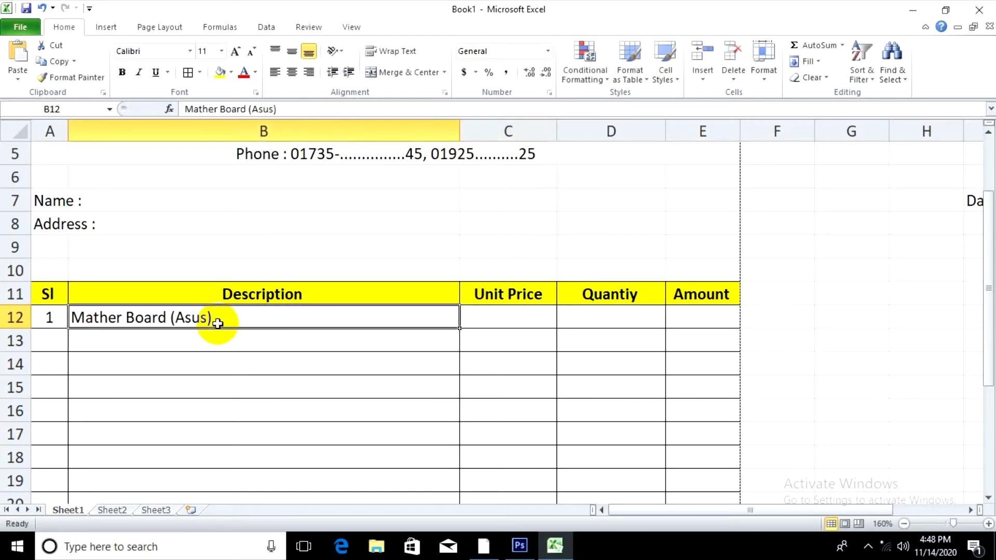
left_click(474, 314)
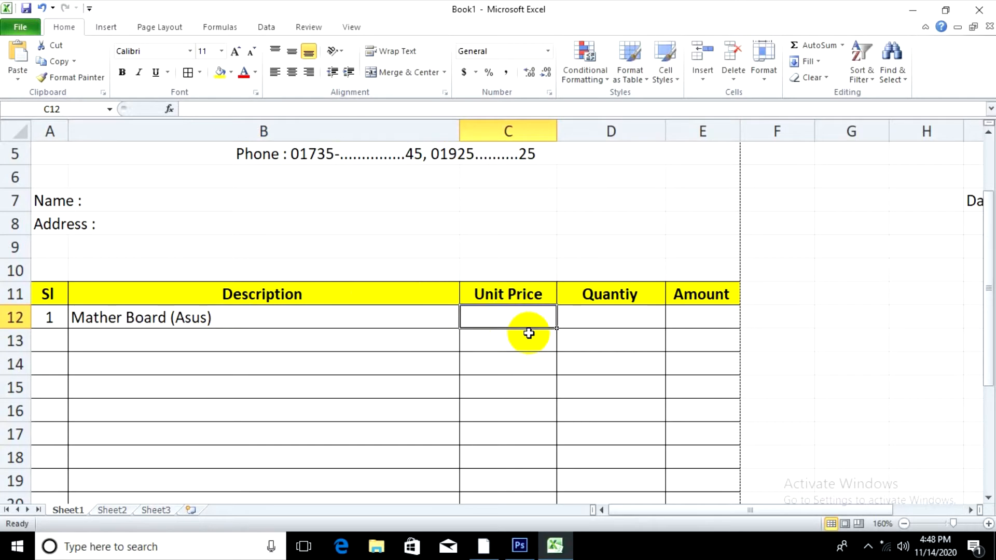
type("6000")
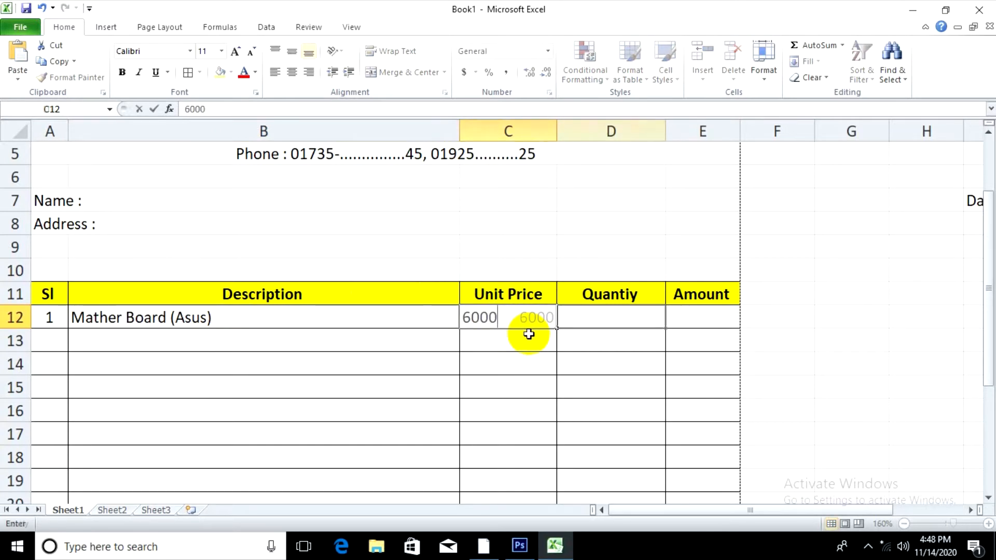
Step: Enter the quantity 1 in D12 and show the unit price in C12 with three decimal places
key("Tab")
type("1")
key("Tab")
left_click(483, 317)
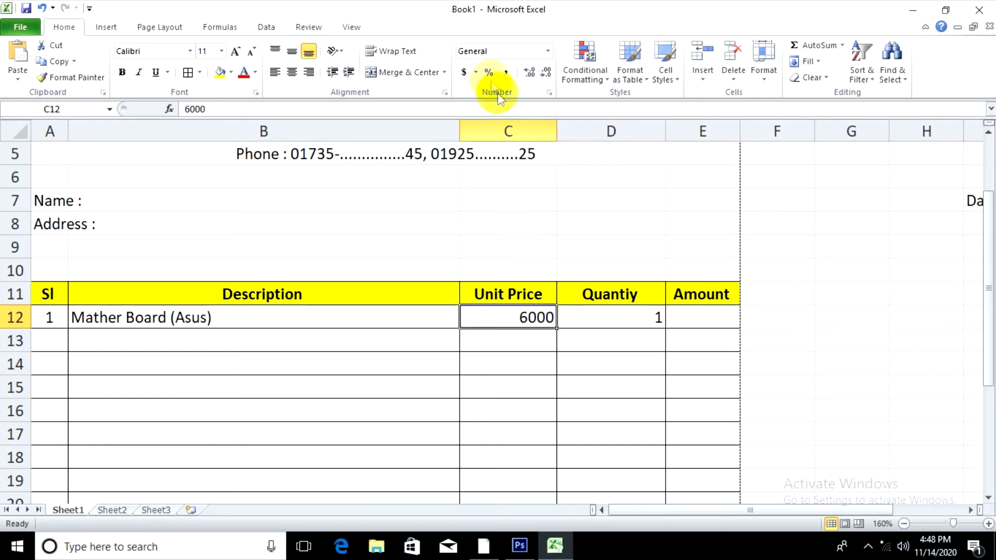
Step: Center the quantity in D12
left_click(616, 314)
left_click(292, 72)
left_click(611, 407)
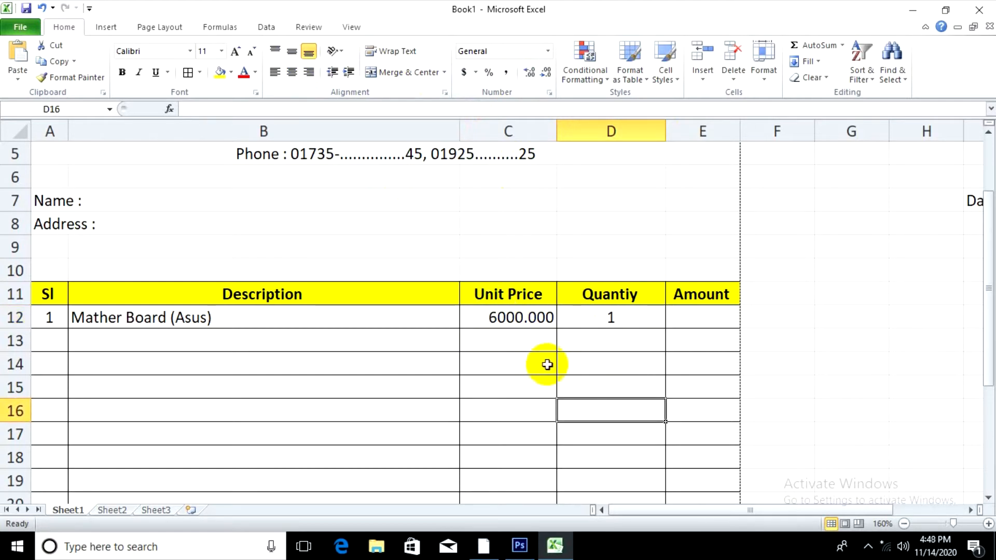
Step: Enter the formula =C12*D12 in E12 to calculate the first item's amount
left_click(679, 325)
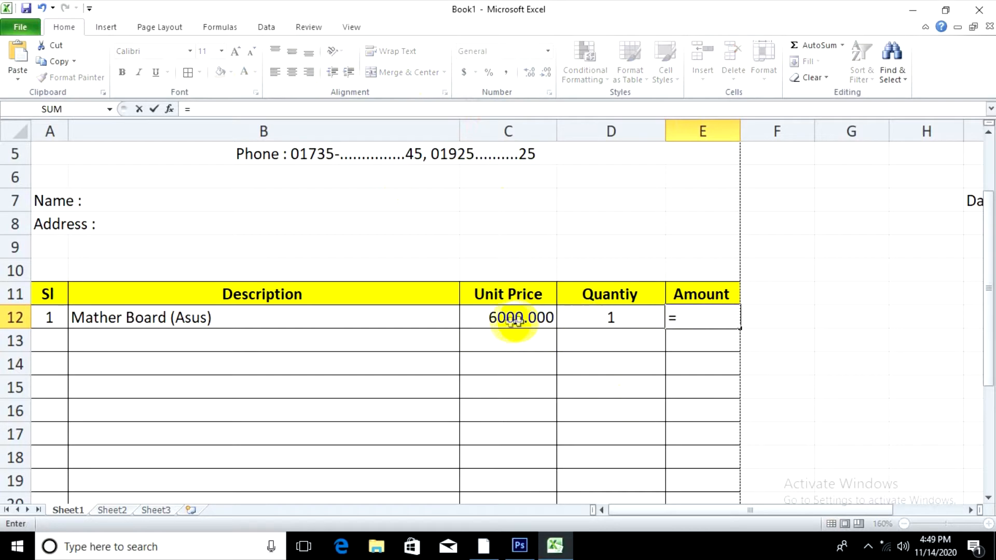
key("Escape")
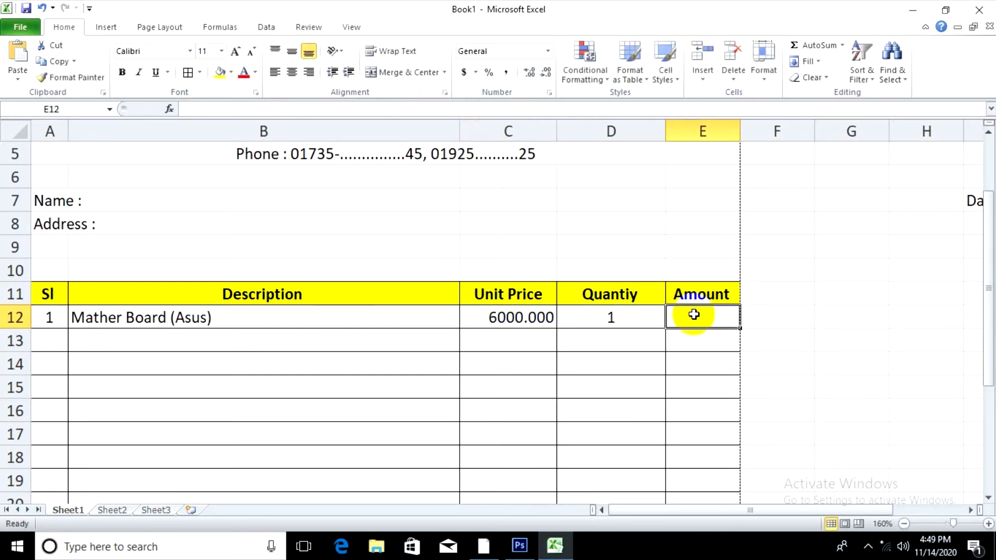
type("=C12")
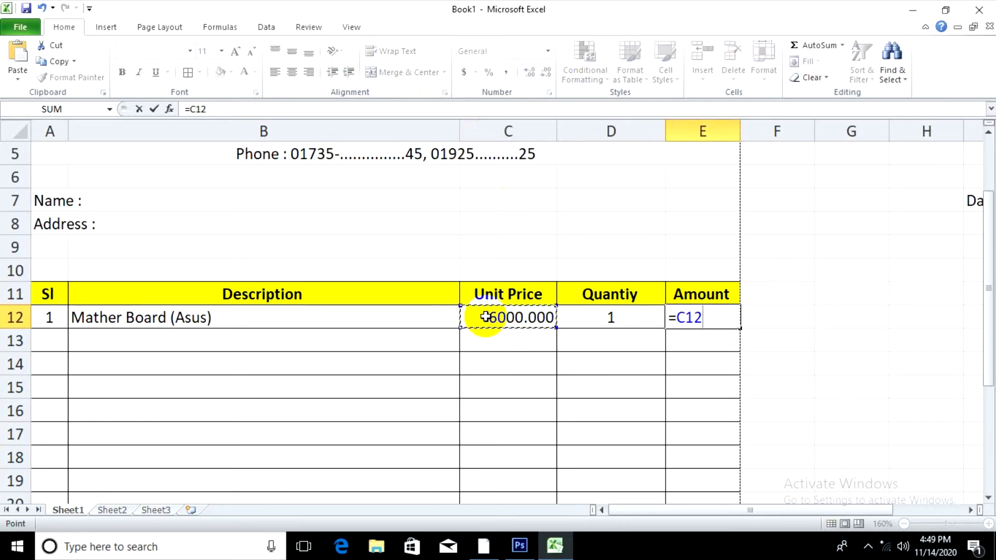
type("*")
left_click(620, 307)
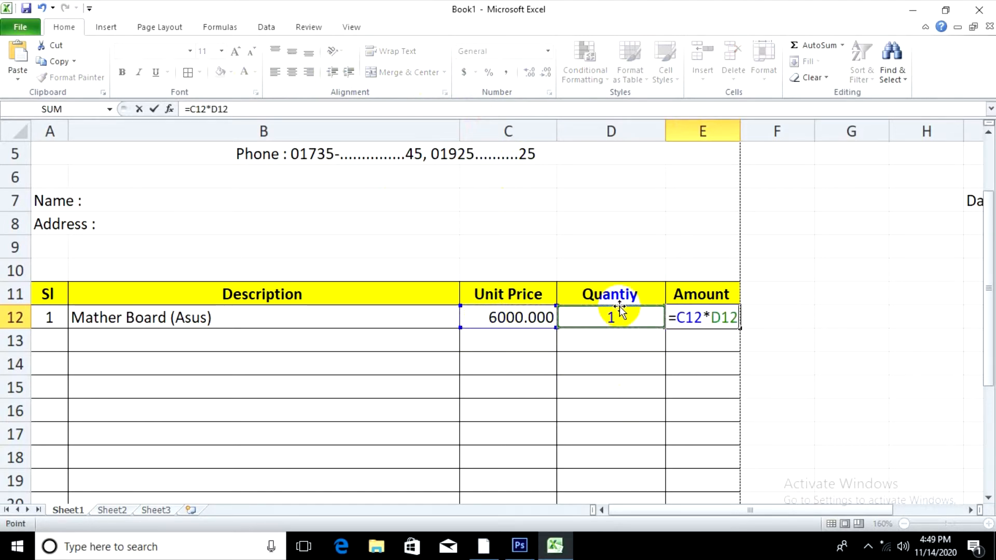
key("Return")
Step: Show the amount in E12 with three decimal places
left_click(690, 316)
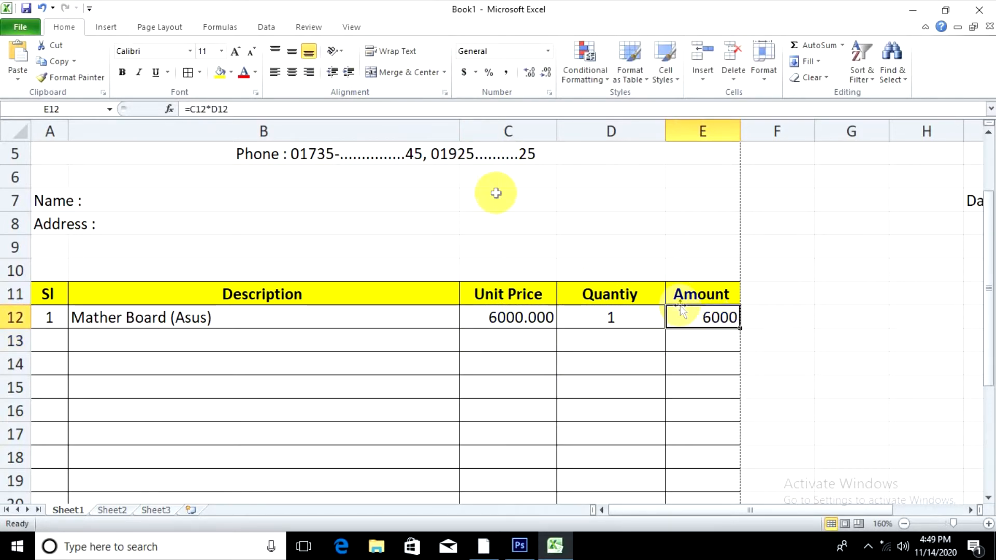
left_click(534, 75)
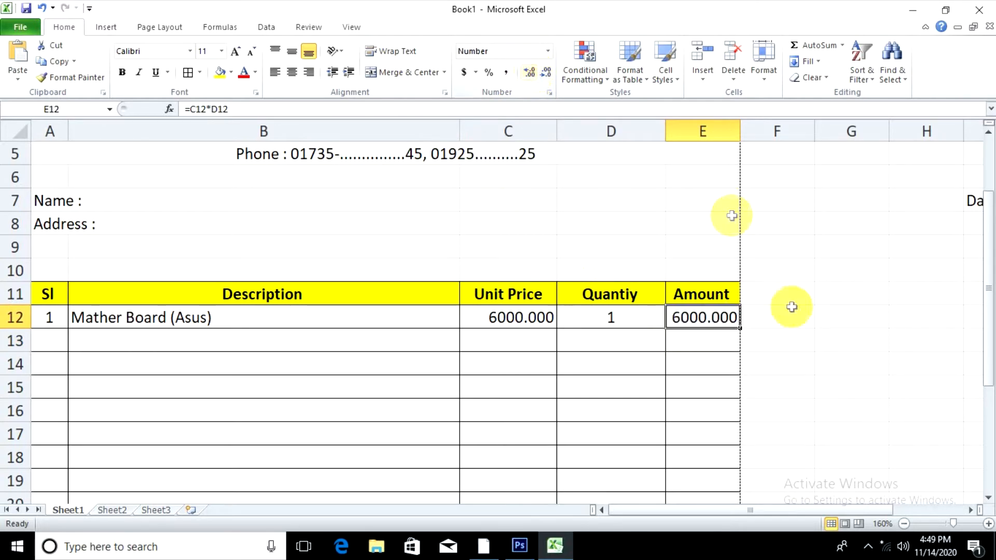
left_click(783, 321)
Step: Fill the amount formula from E12 down through E25
left_click(692, 316)
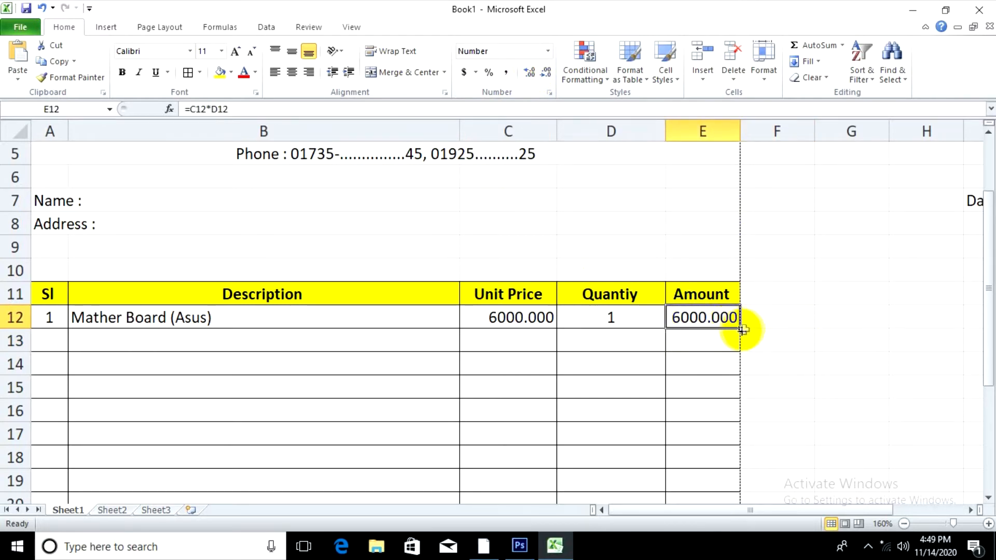
left_click_drag(740, 331, 724, 441)
scroll(862, 308, "up", 2)
scroll(862, 308, "up", 1)
left_click(777, 337)
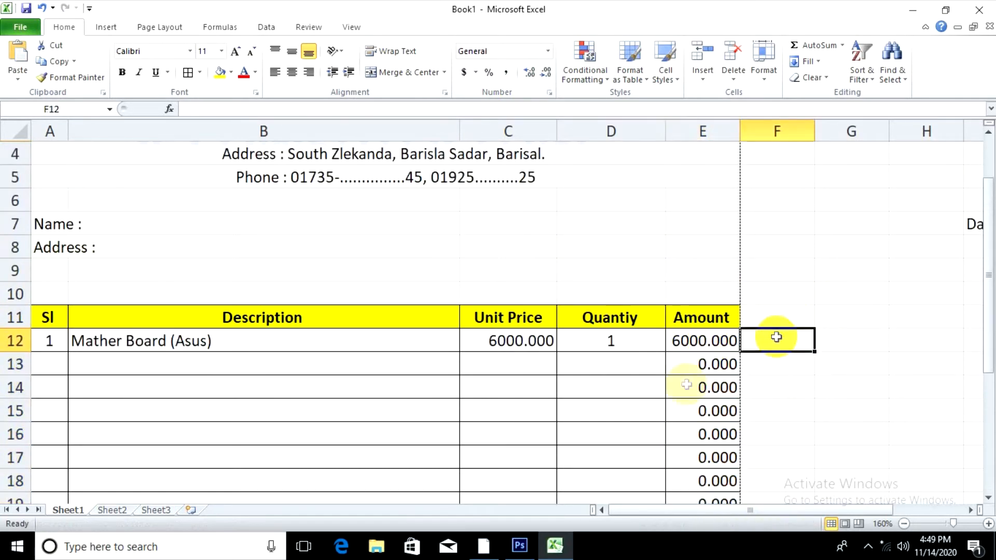
scroll(692, 386, "down", 2)
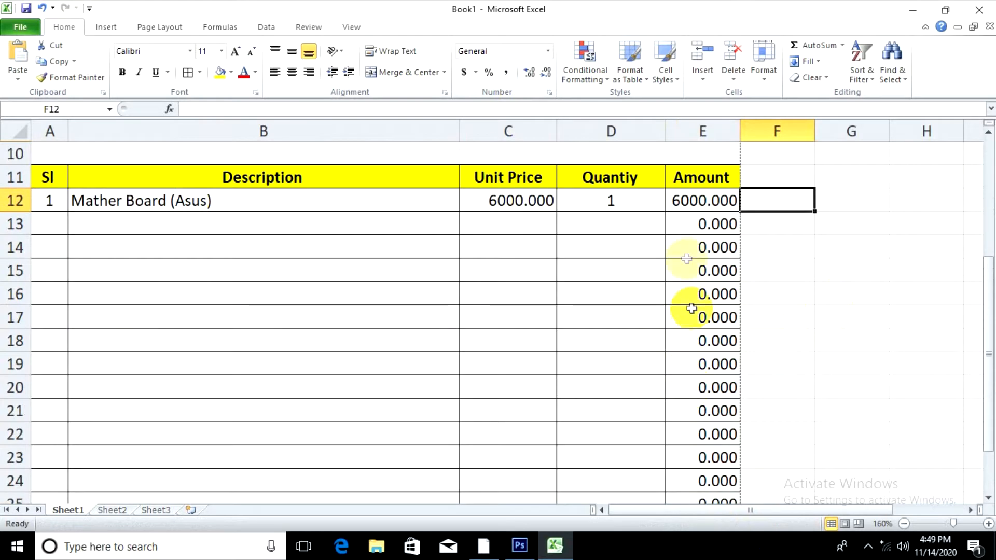
Step: Clear the copied amount formulas from E13:E25
left_click(694, 224)
left_click_drag(693, 225, 706, 465)
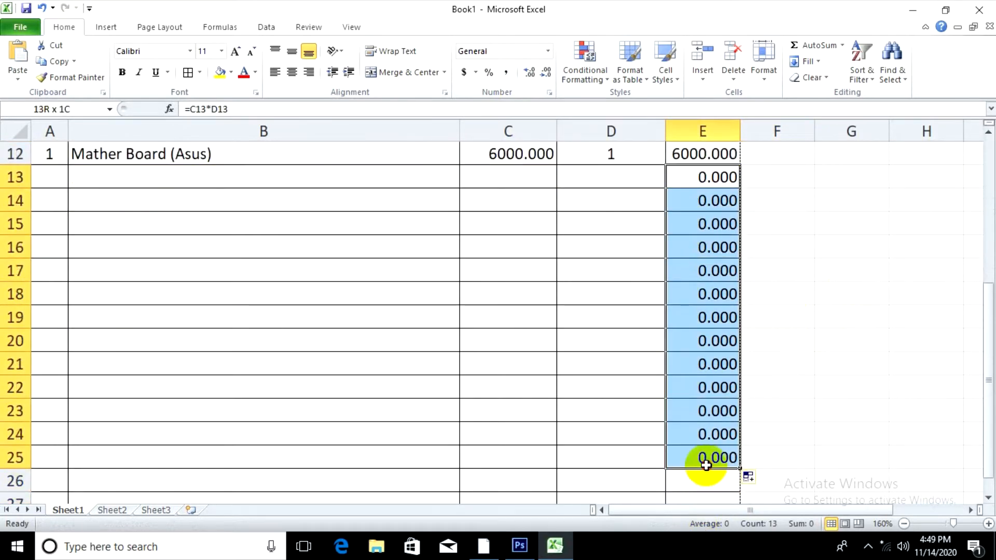
key("Delete")
left_click(810, 320)
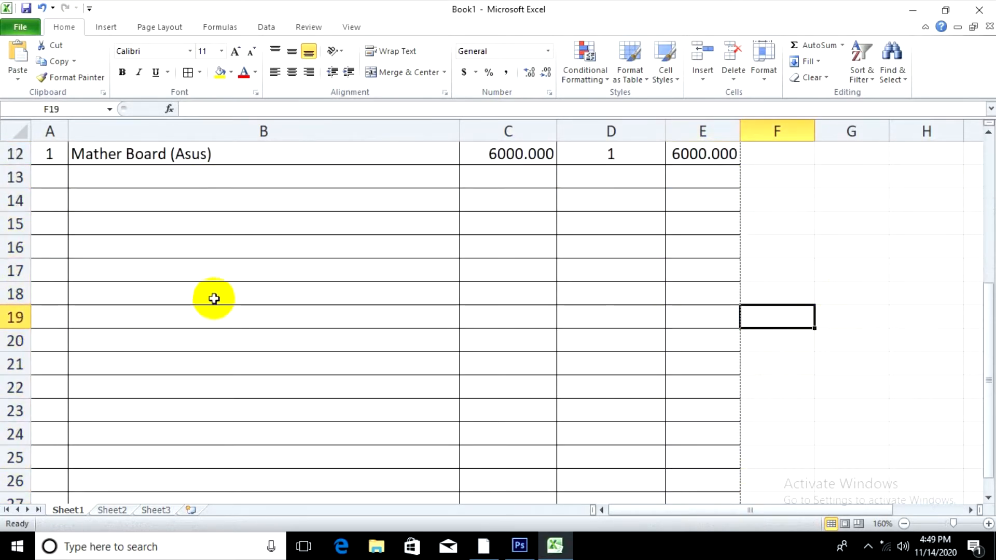
Step: Enter the serial number 2 in A13
left_click(41, 152)
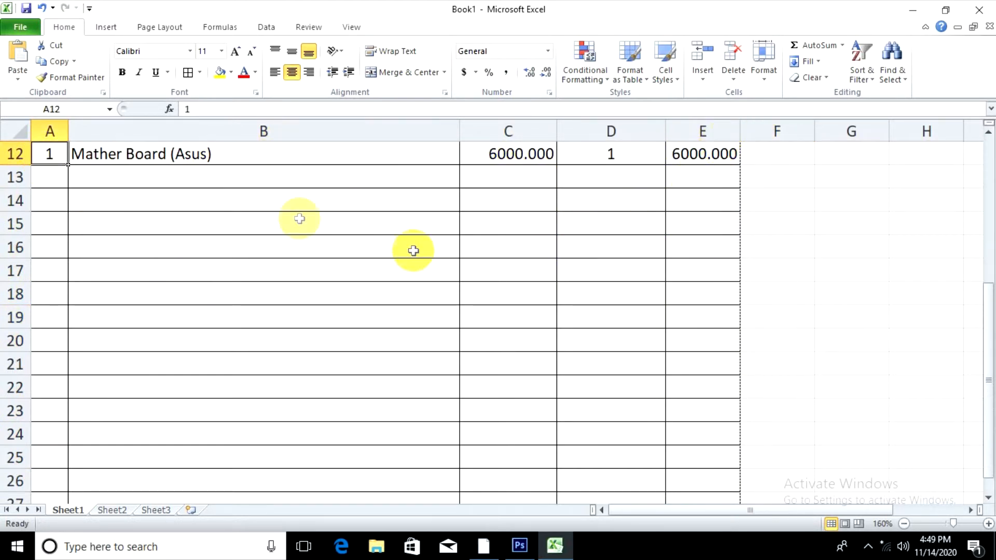
left_click(58, 177)
type("2")
key("Return")
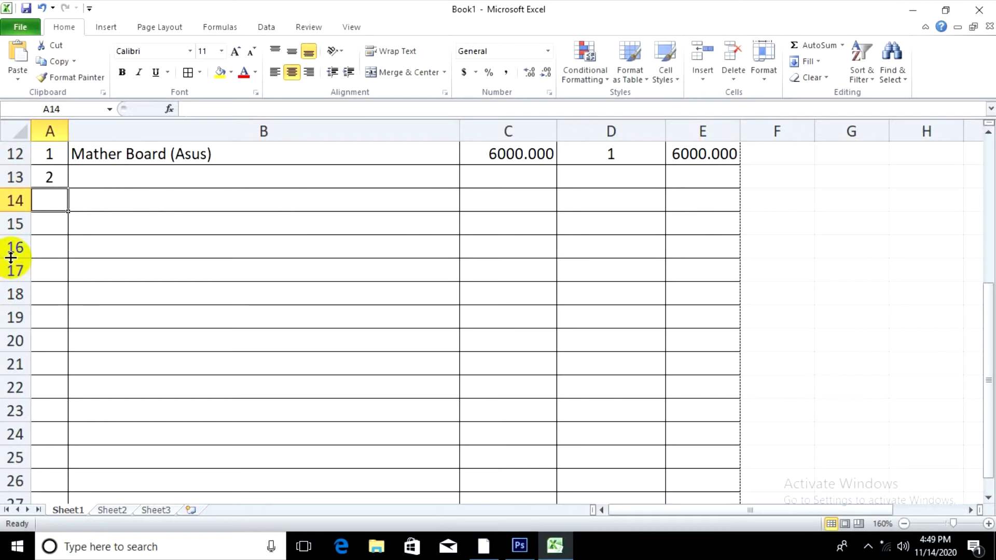
Step: Enter the second item in row 13: description Keyboard, unit price 450 and quantity 1
left_click(194, 179)
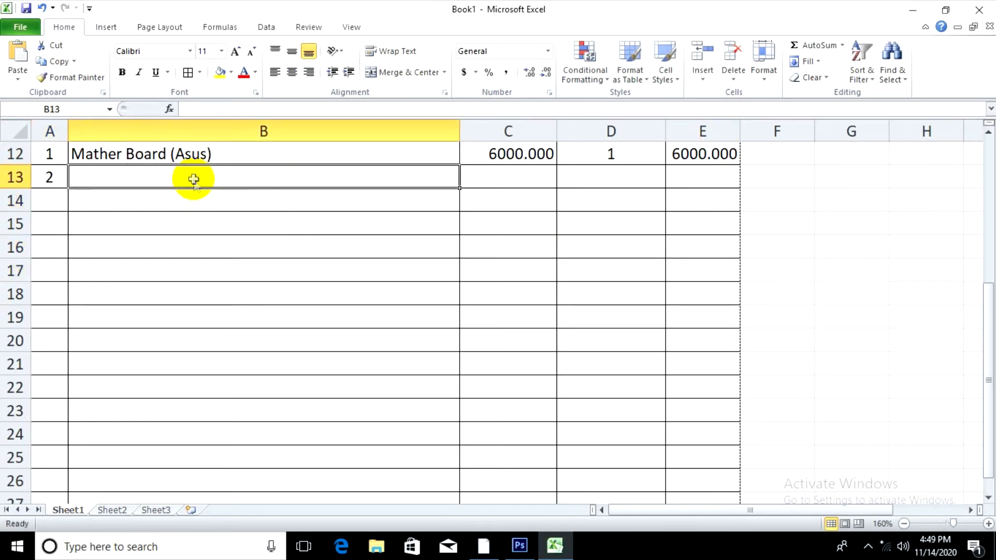
type("Keyboard")
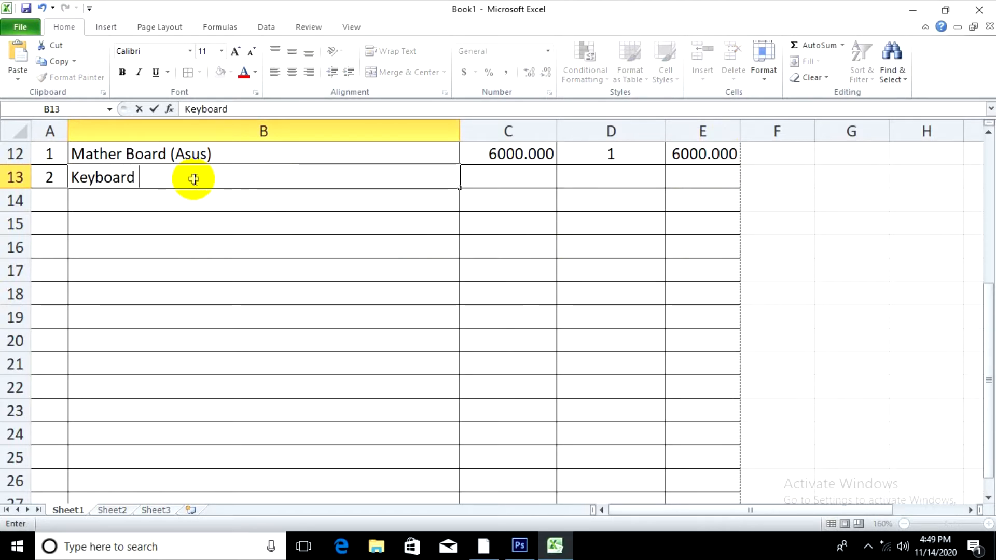
key("Tab")
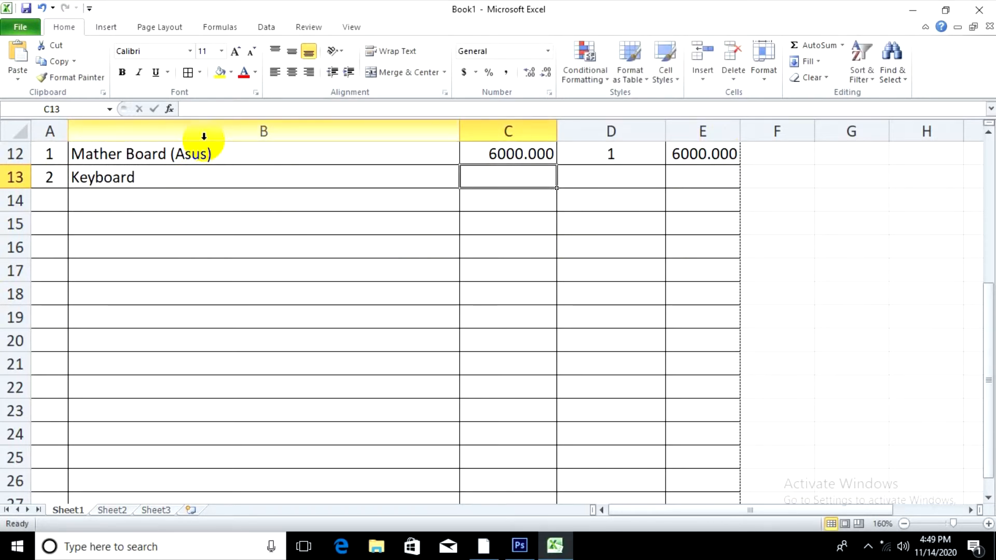
type("450")
key("Tab")
type("1")
key("Tab")
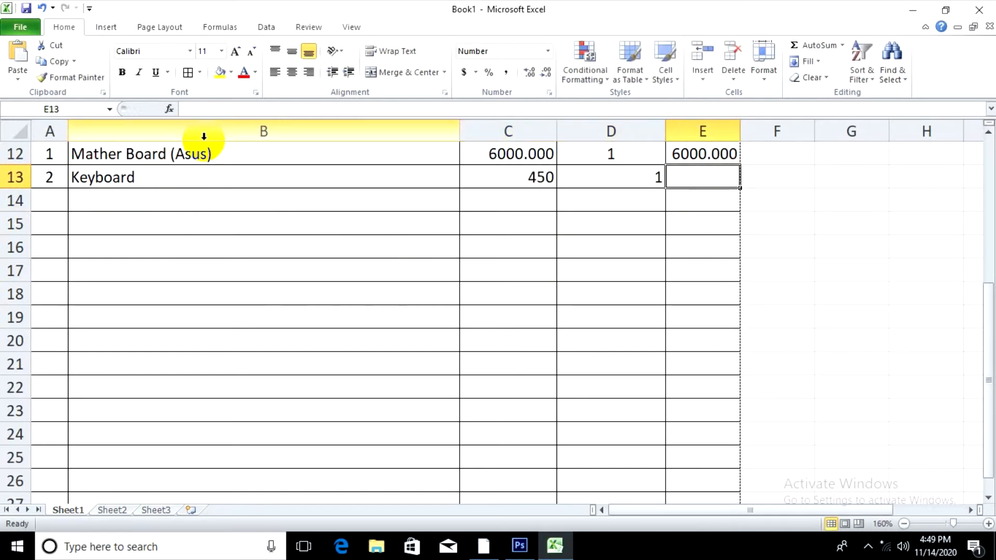
Step: Copy the amount formula in E12 down the Amount column to E25
left_click(716, 162)
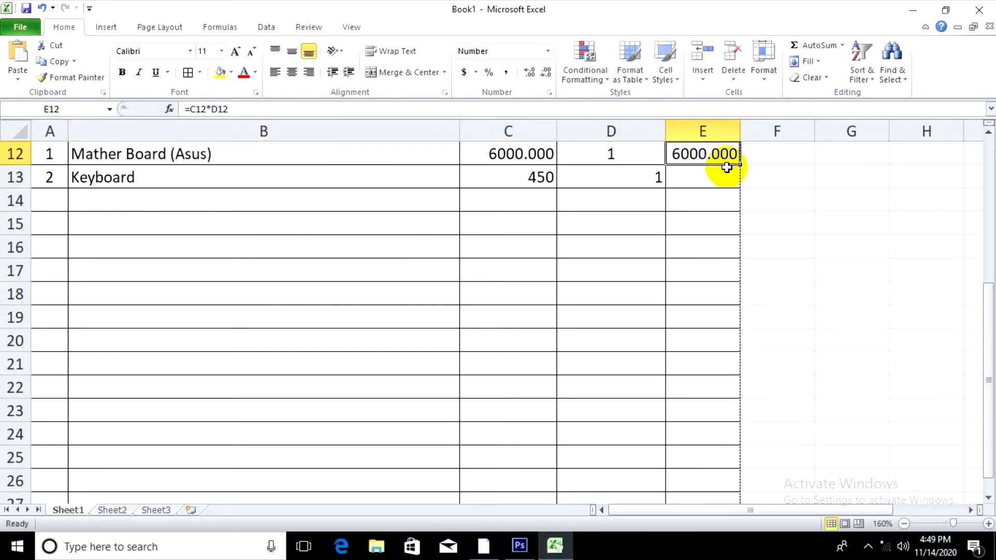
left_click_drag(739, 165, 738, 422)
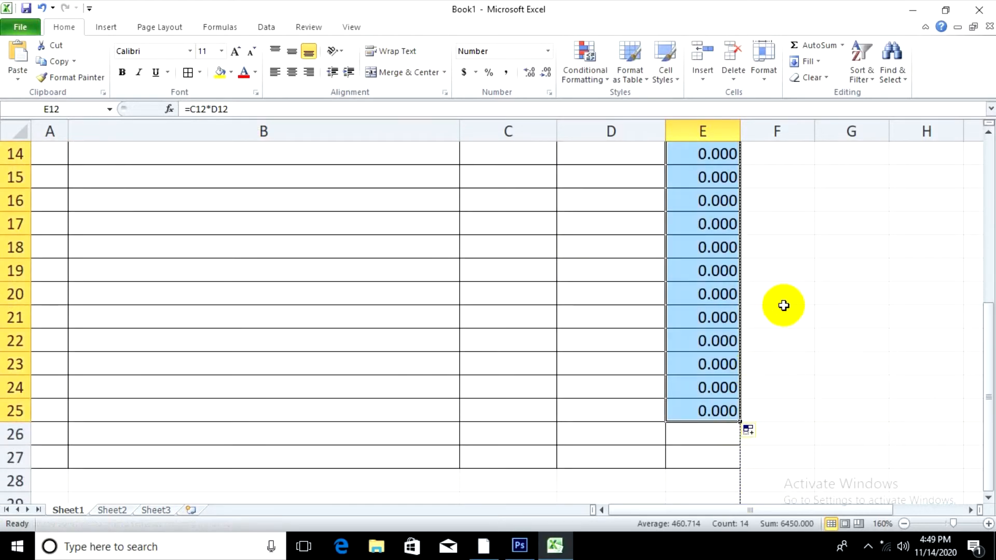
scroll(809, 322, "up", 3)
left_click(843, 341)
left_click(690, 341)
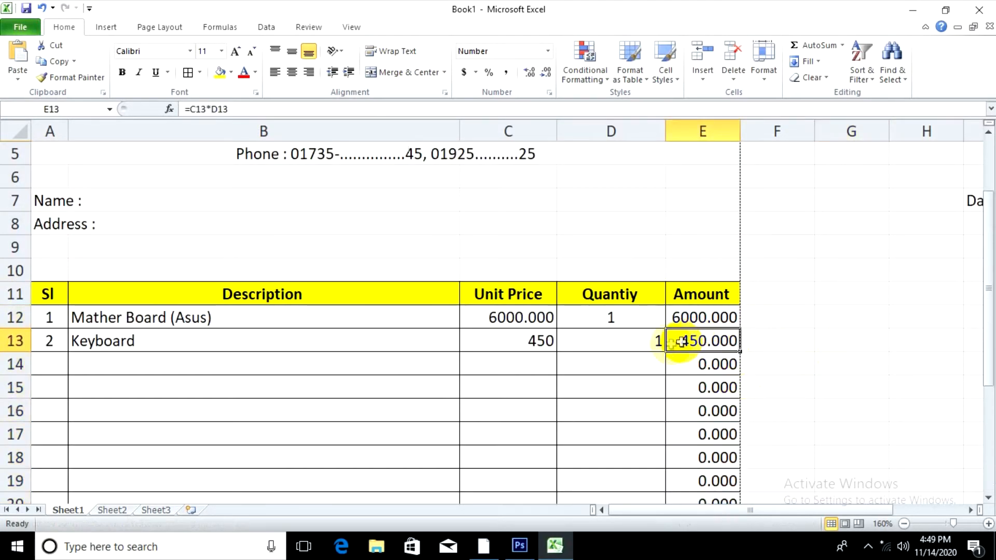
Step: Center the quantity cells D12:D27
left_click(632, 341)
left_click_drag(626, 318, 614, 455)
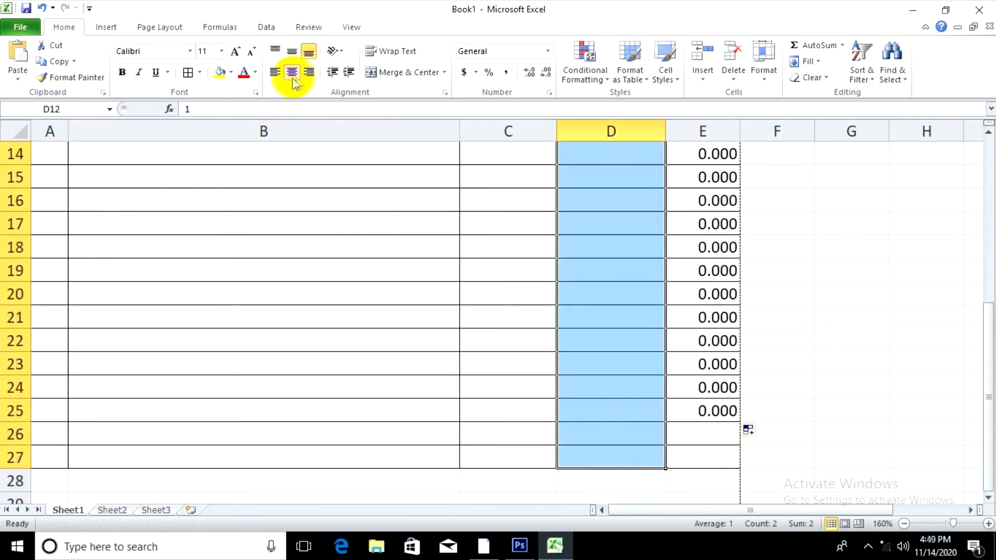
left_click(298, 76)
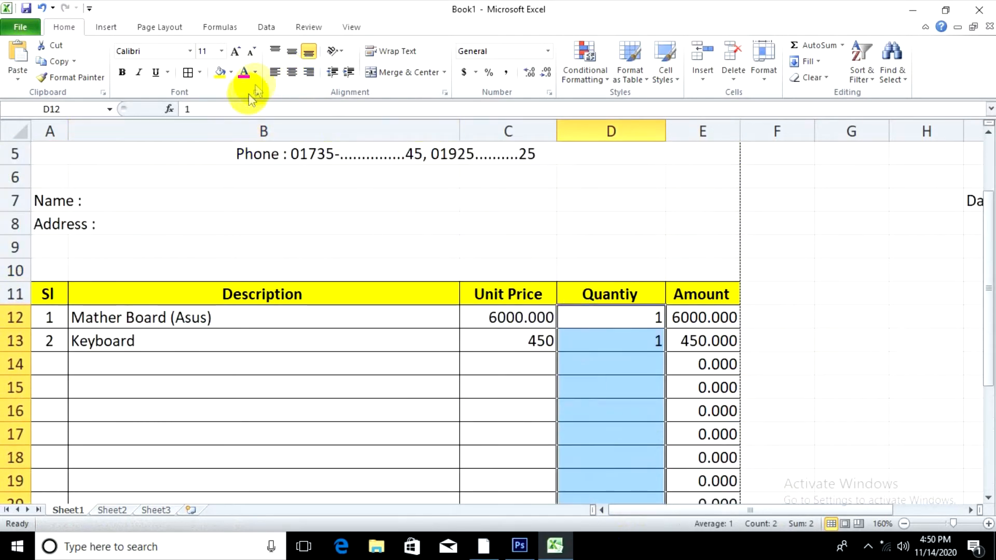
Step: Enter the third item in row 14: description Mouse, unit price 350 and quantity 1
left_click(155, 363)
type("Mouse")
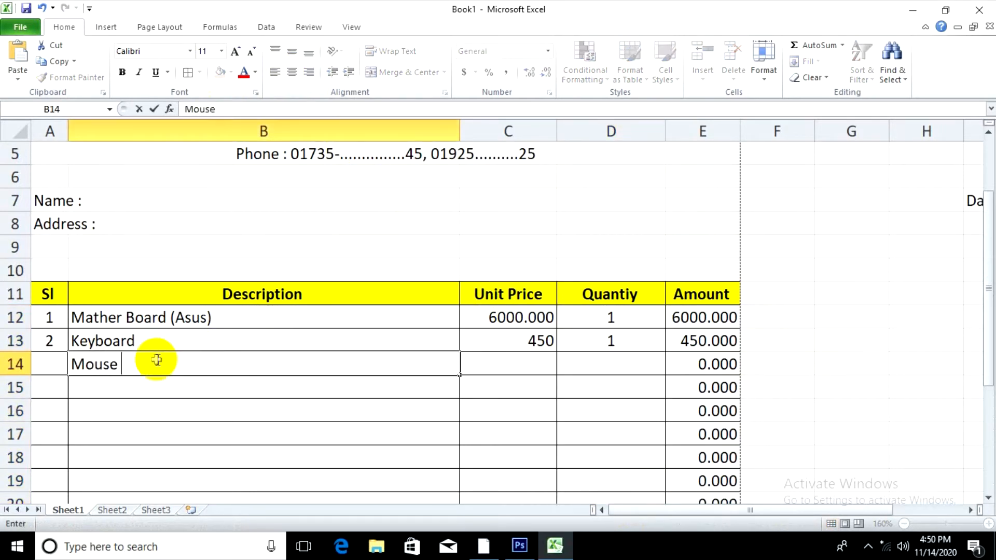
key("Tab")
type("3")
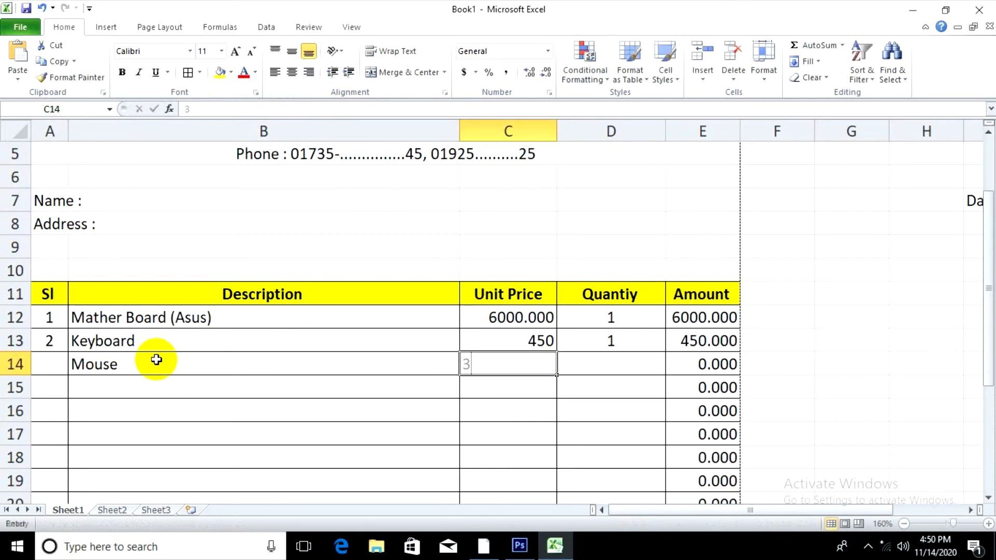
type("50")
key("Tab")
type("1")
key("Tab")
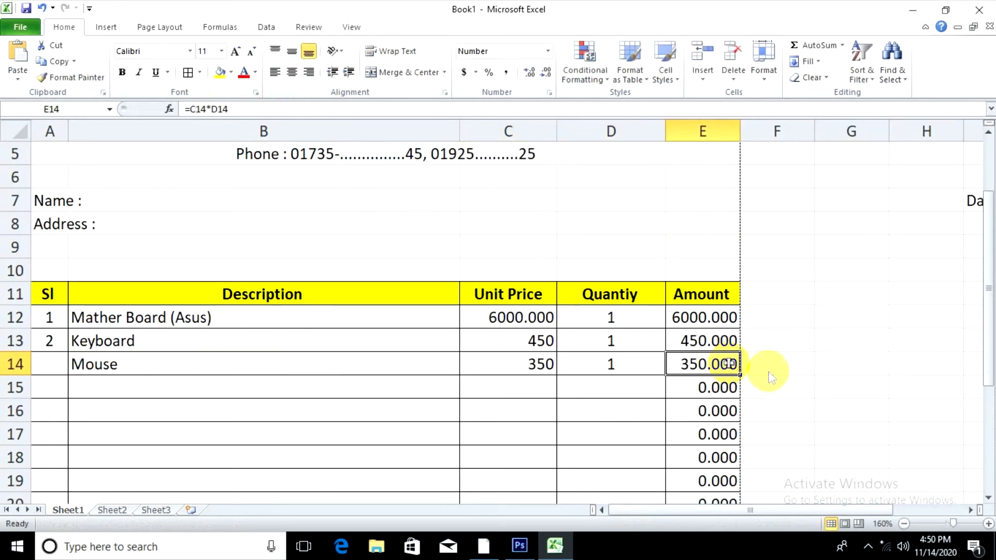
Step: Sum the amounts E12:E25 in E26 with AutoSum and make the result bold
scroll(729, 363, "up", 2)
scroll(800, 389, "down", 4)
scroll(896, 382, "up", 3)
scroll(836, 366, "down", 1)
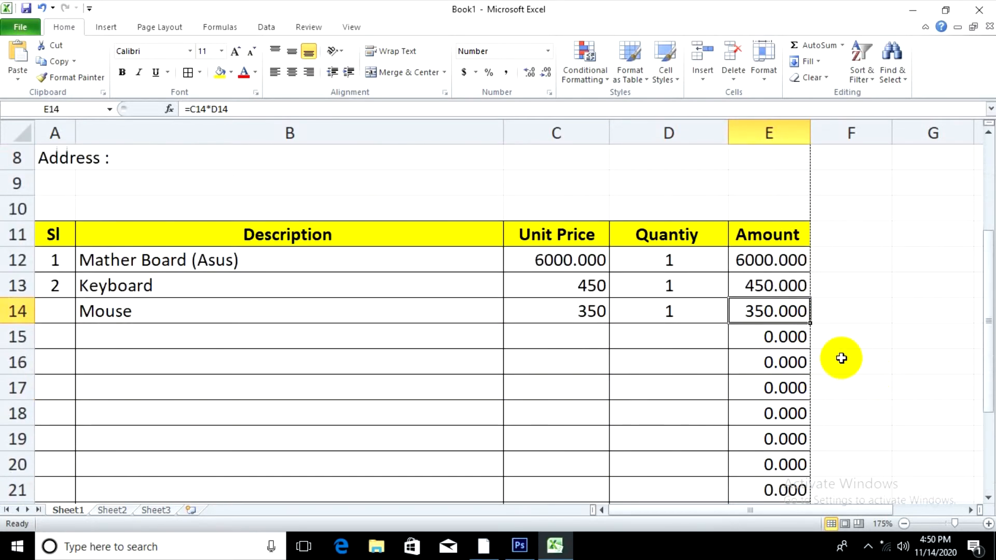
scroll(841, 358, "down", 4)
left_click(866, 333)
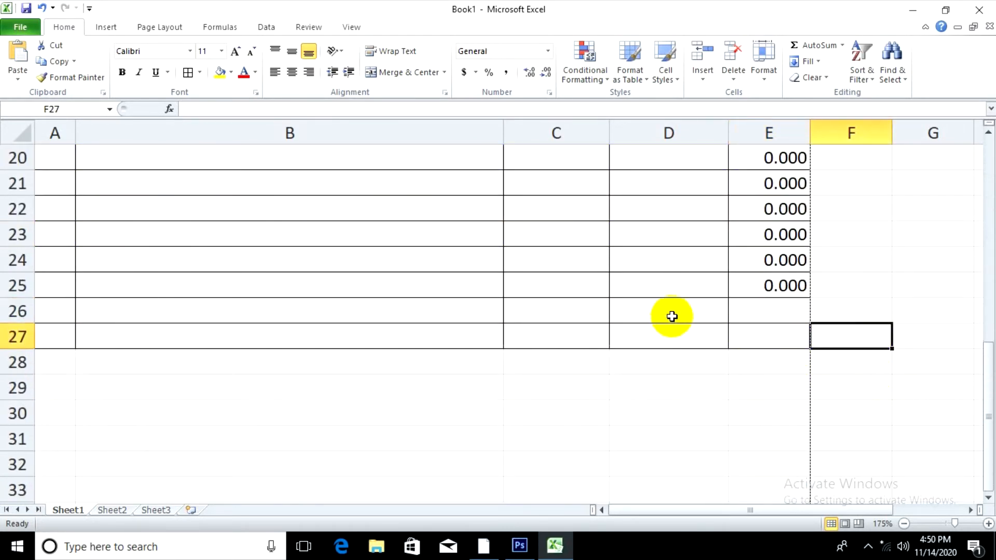
left_click(765, 313)
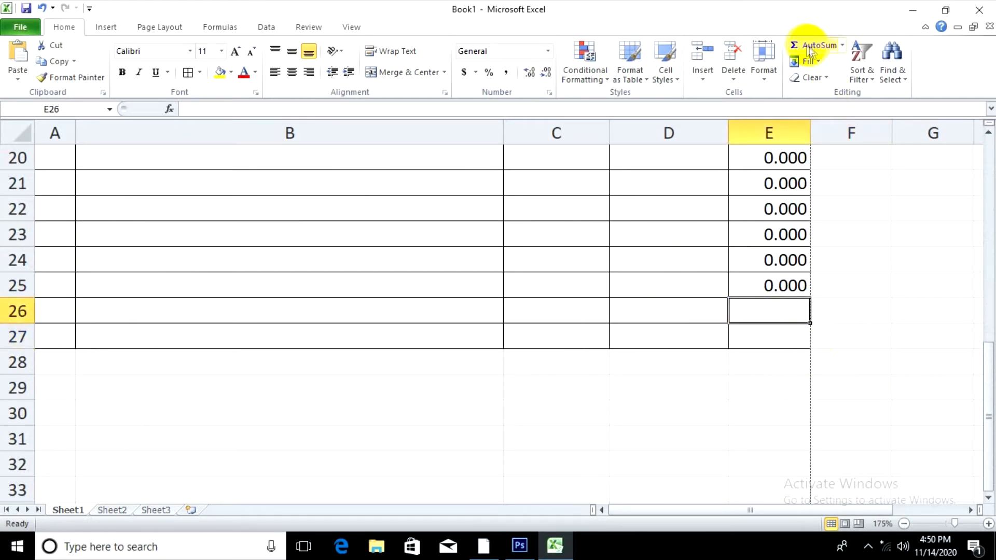
left_click(797, 47)
scroll(907, 333, "up", 5)
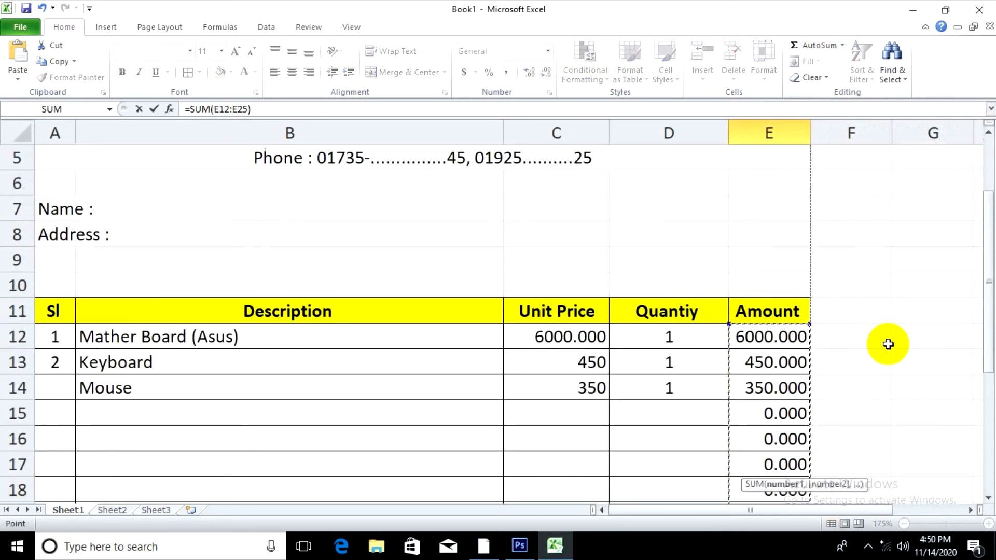
key("Return")
left_click(777, 463)
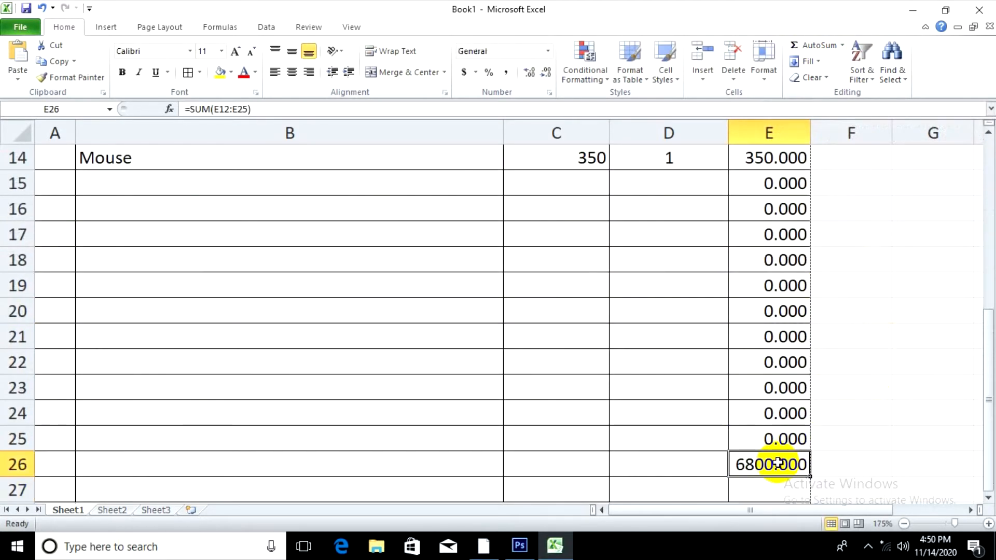
left_click(122, 72)
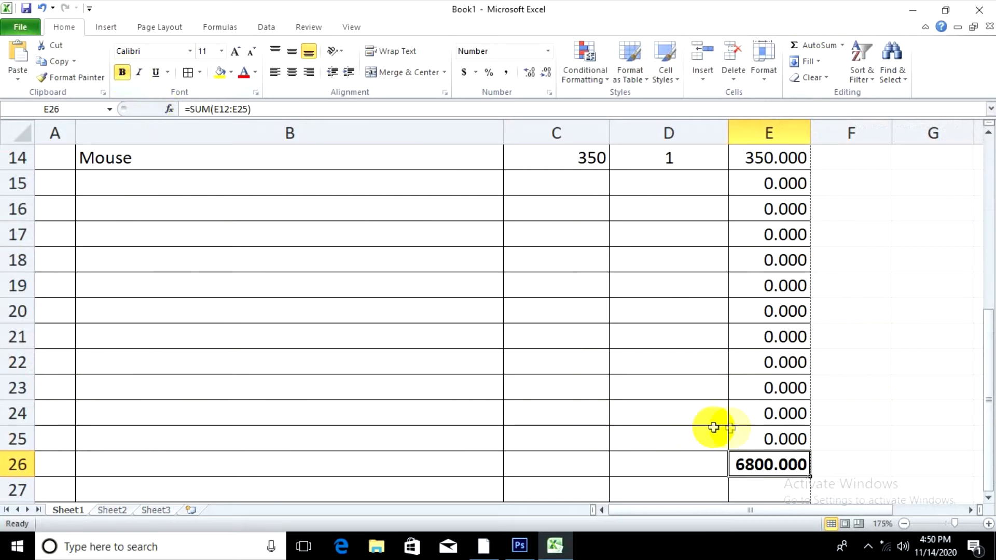
Step: Enter the label "Total =" in D26 beside the summed amount
left_click(681, 459)
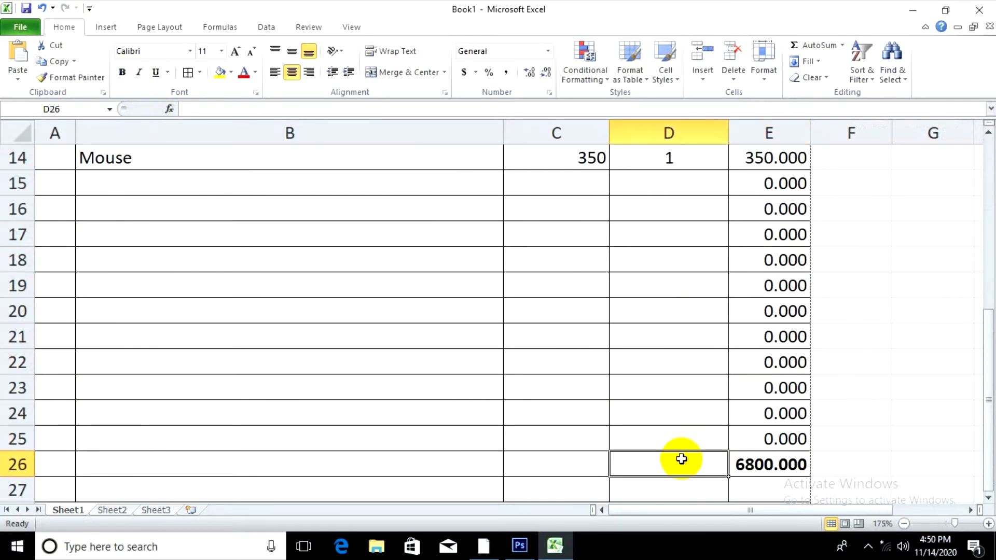
type("T")
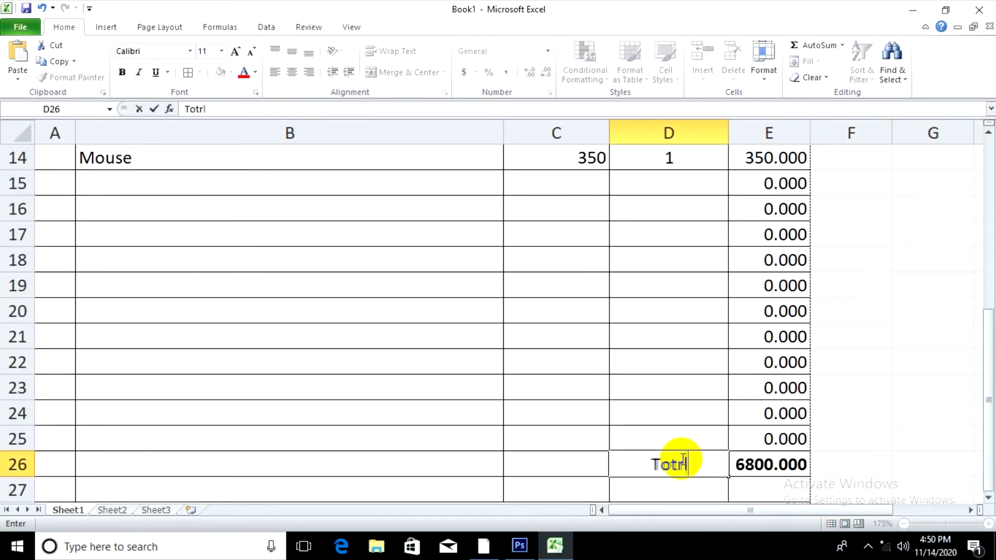
type("otal")
key("Return")
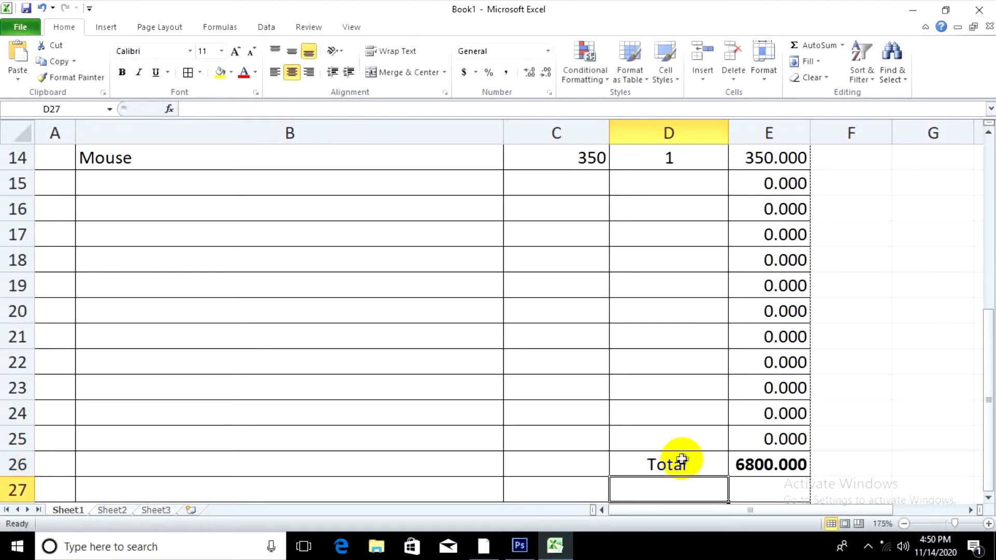
double_click(698, 463)
type("=")
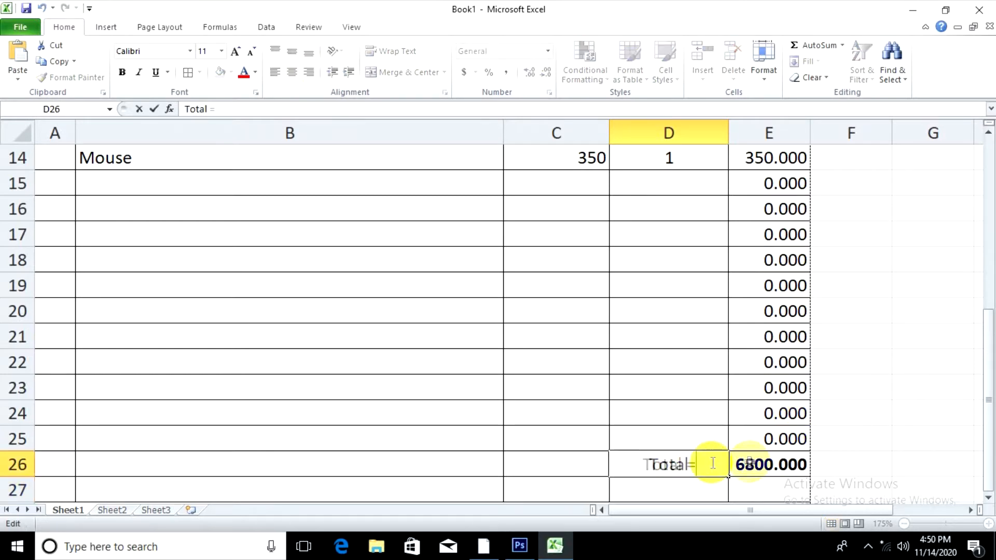
key("Tab")
Step: Delete the empty bordered cells A27:E27 directly below the total row
left_click(648, 503)
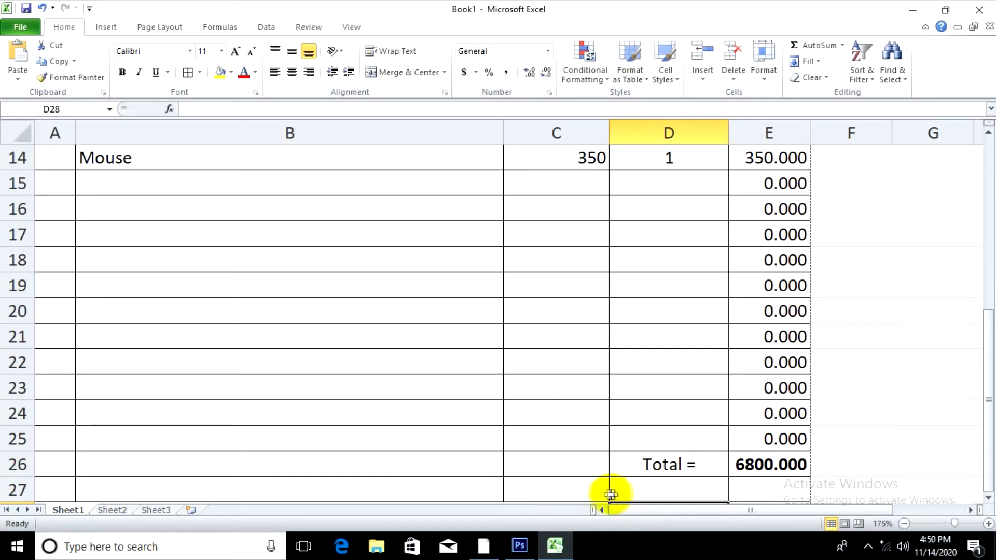
scroll(547, 486, "down", 1)
left_click_drag(753, 418, 43, 406)
right_click(43, 407)
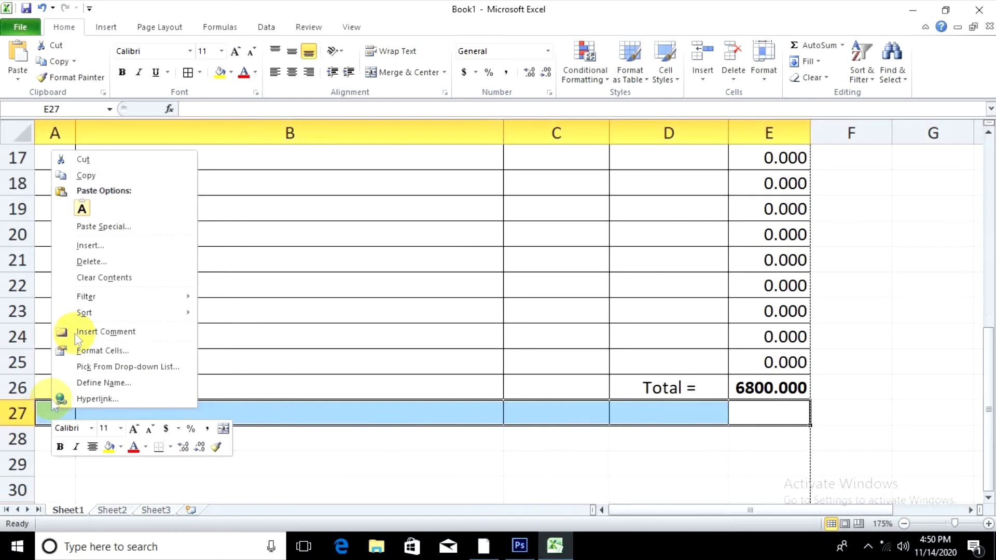
left_click(87, 262)
left_click(73, 254)
left_click(65, 292)
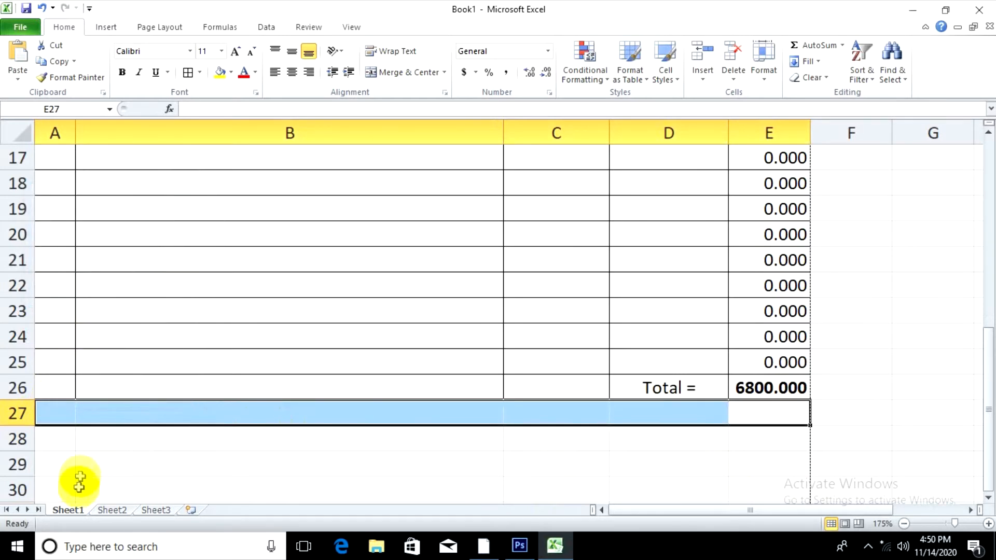
Step: Enter the label "Customers Signature" in A31, a few rows below the table
left_click(71, 482)
scroll(100, 470, "down", 1)
mouse_move(96, 437)
left_mouse_down()
mouse_move(92, 446)
mouse_move(67, 438)
mouse_move(82, 444)
left_mouse_up()
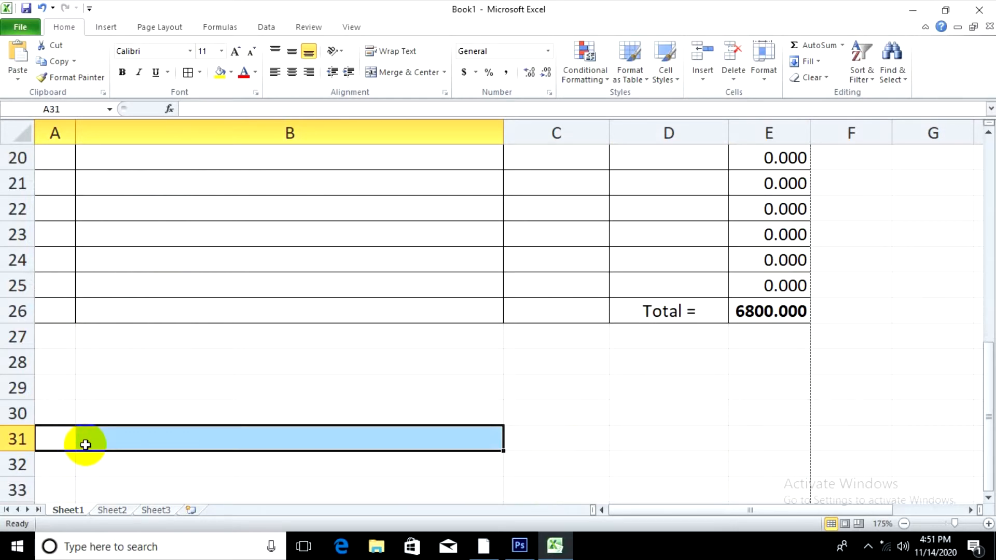
left_click_drag(85, 445, 69, 441)
type("Customers Signature")
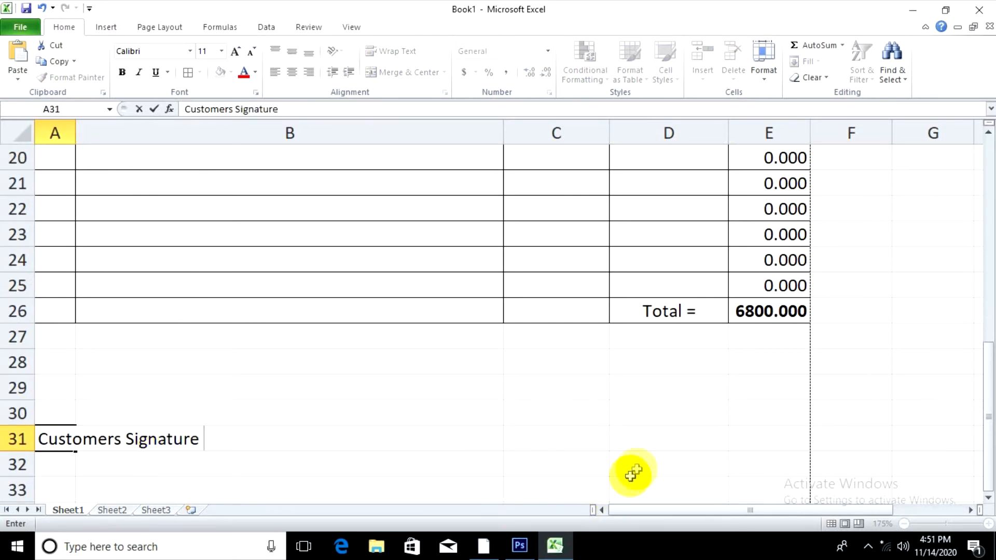
Step: Enter "Manager" in D31 and merge and center it across D31:E31
left_click(643, 441)
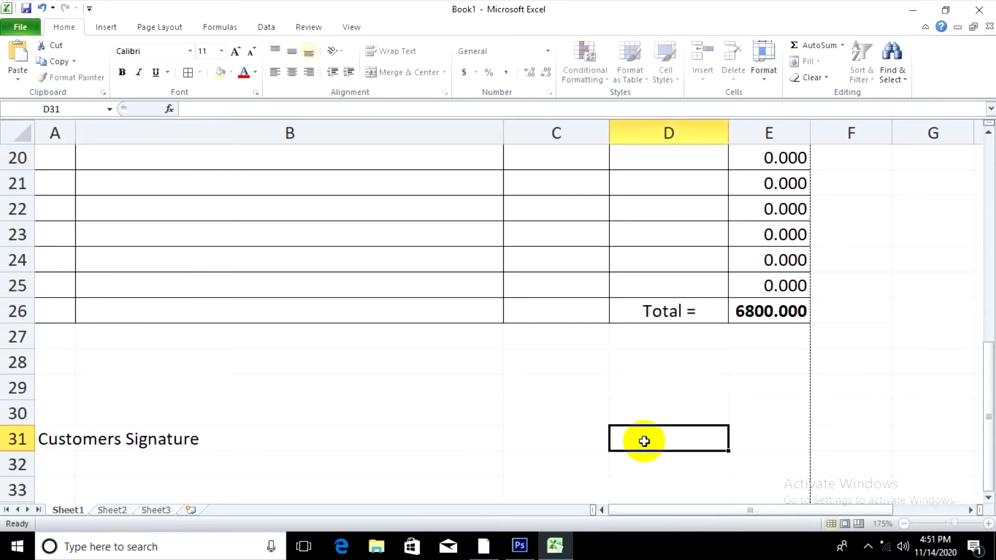
type("Manag")
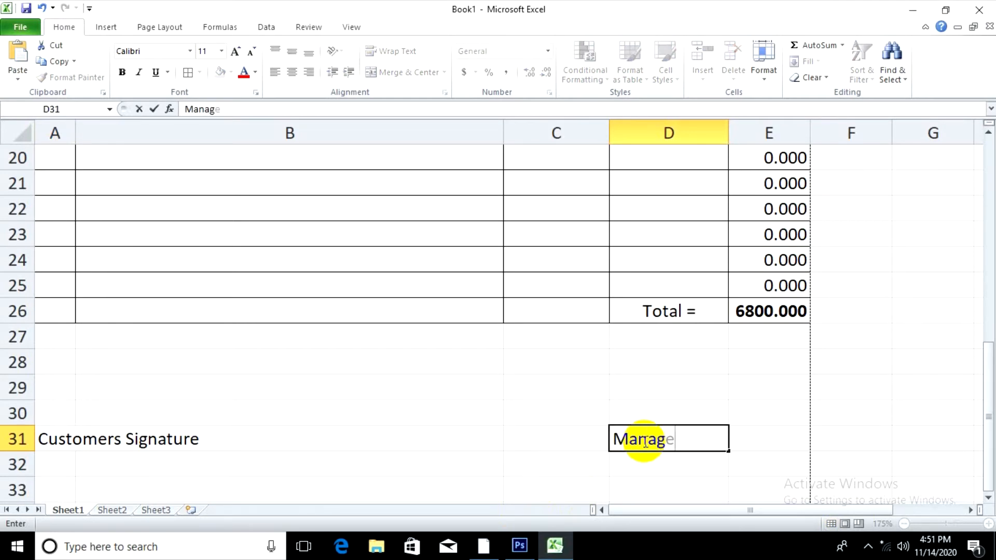
type("er")
left_click(747, 464)
left_click(696, 437)
left_click_drag(744, 444, 702, 438)
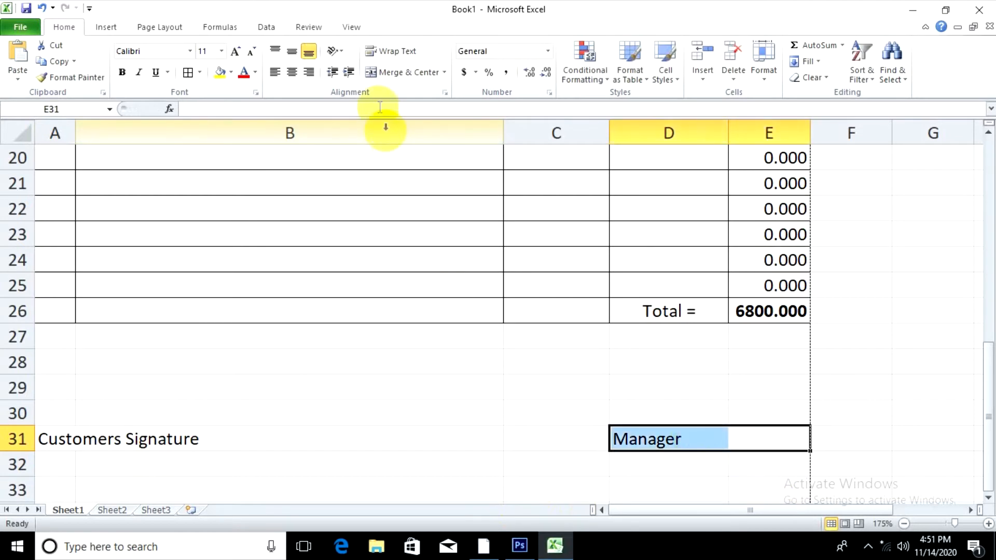
left_click(379, 73)
Step: Merge and center cells A30:B30 above the Customers Signature label
left_click(689, 413)
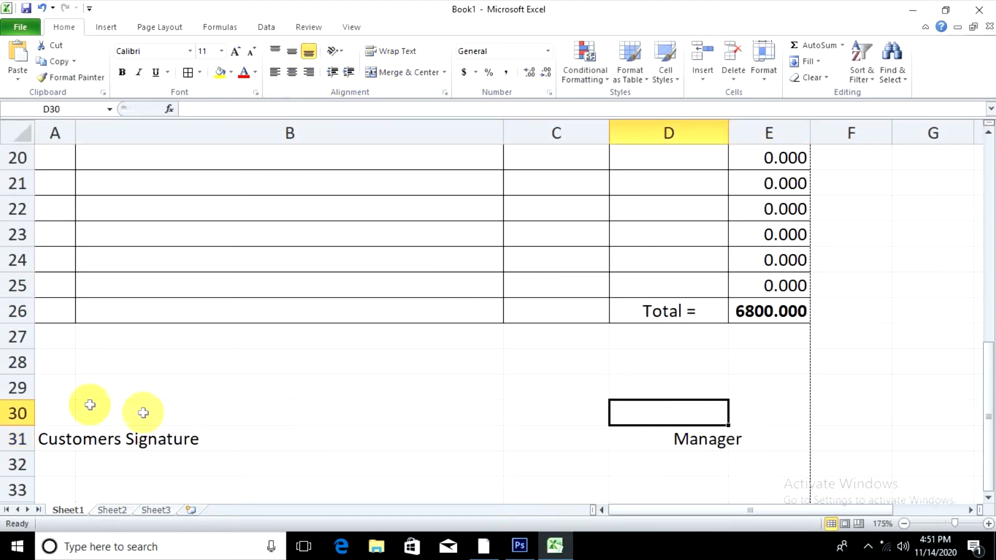
left_click(50, 403)
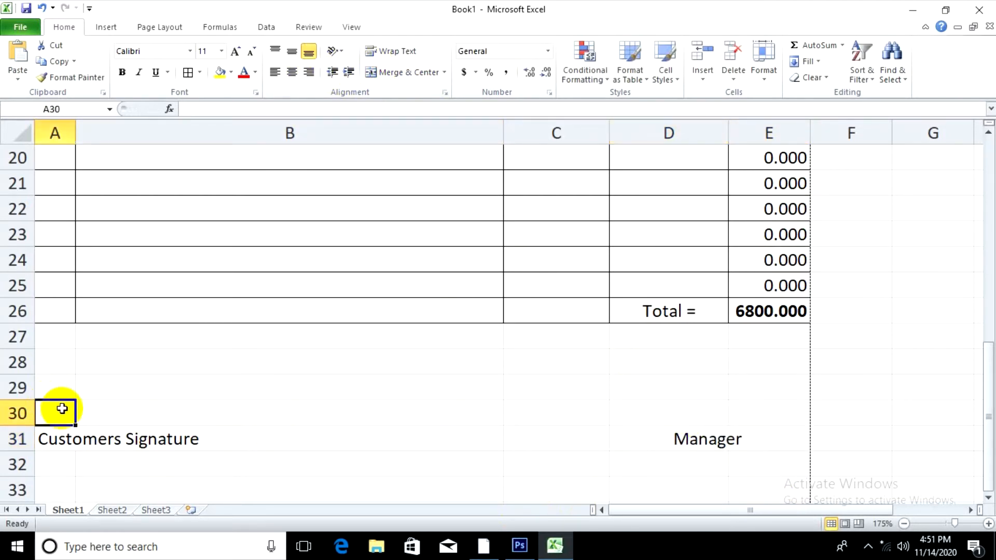
left_click_drag(61, 409, 127, 415)
left_click(378, 73)
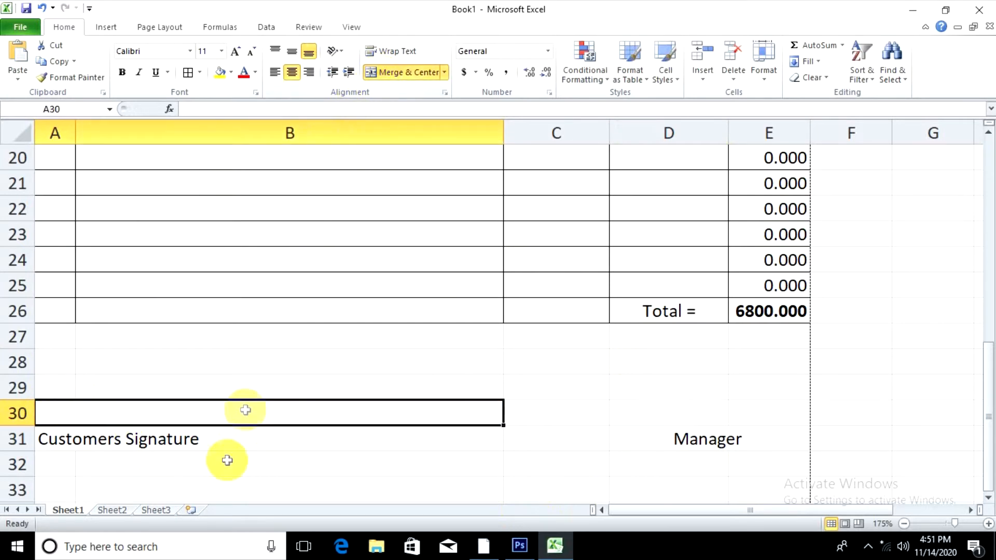
left_click(226, 463)
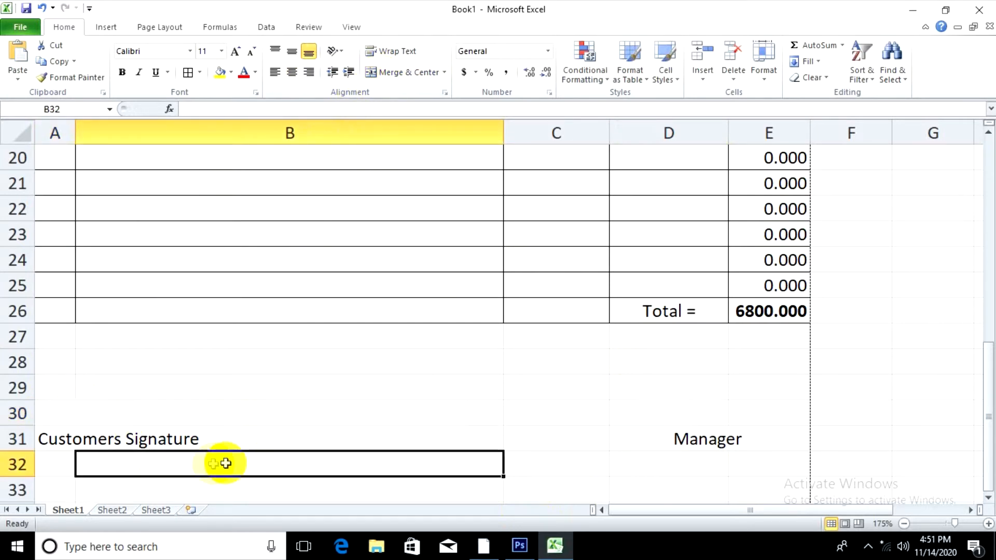
Step: Draw a horizontal straight line about 1.31" long above Customers Signature and place a copy of it above Manager
left_click(120, 26)
left_click(158, 59)
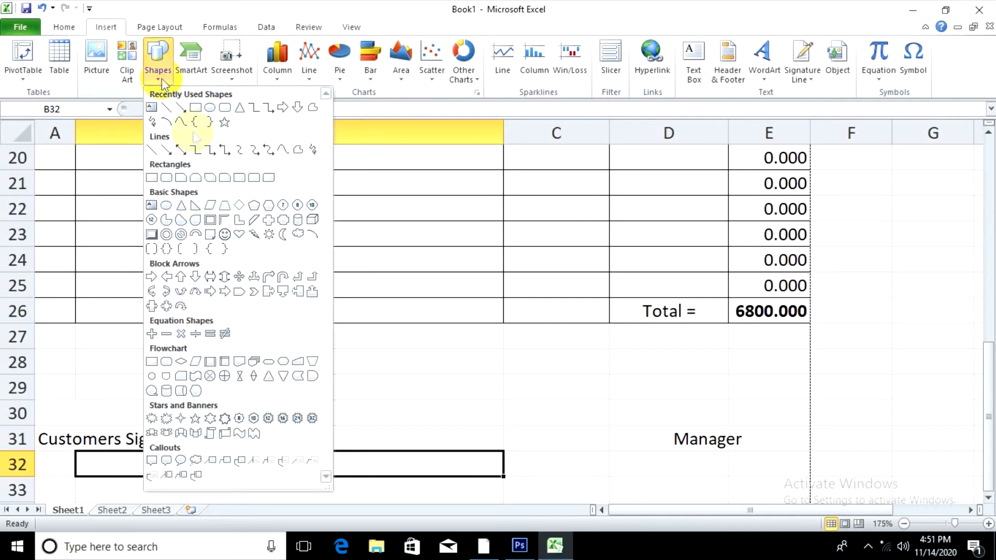
left_click(151, 150)
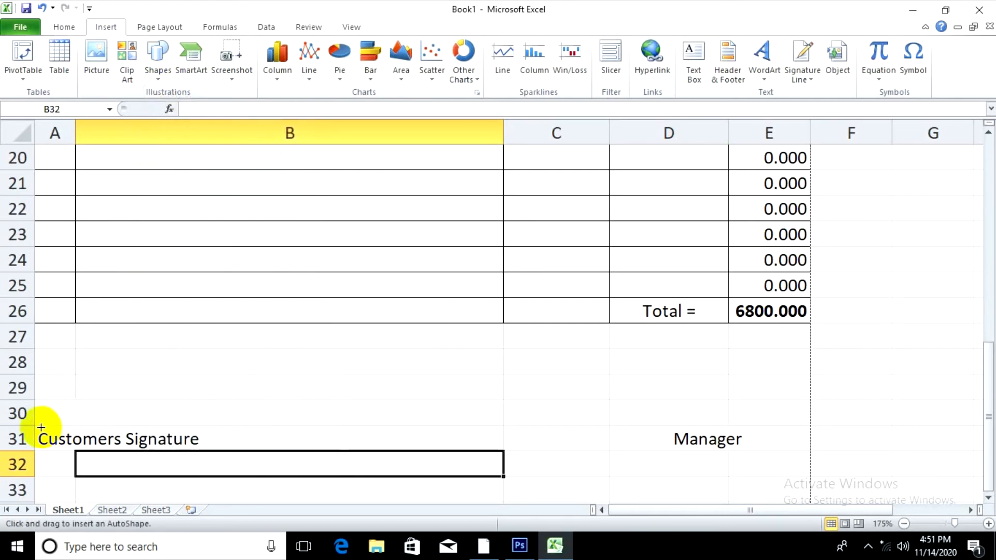
left_click_drag(40, 424, 199, 424)
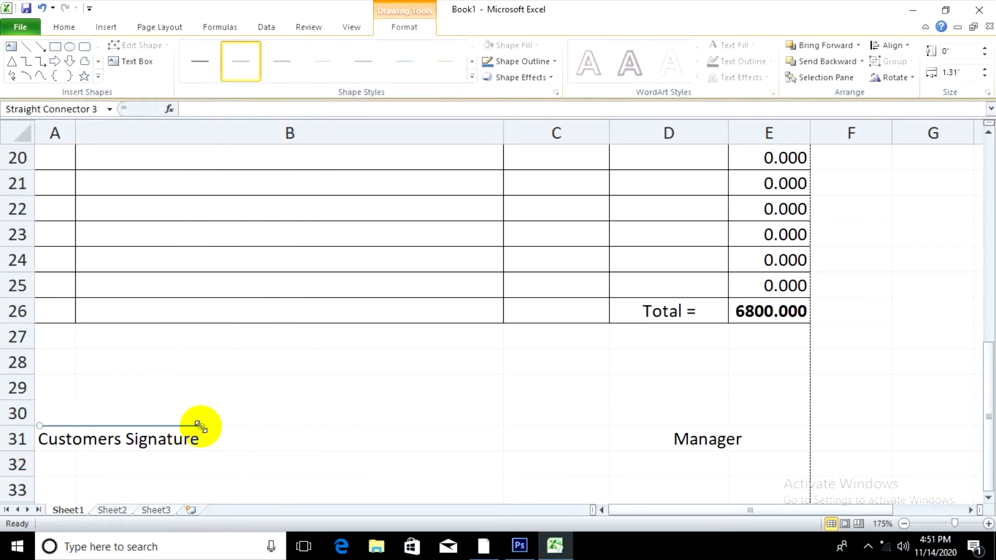
mouse_move(191, 429)
left_mouse_down()
mouse_move(462, 422)
mouse_move(766, 453)
mouse_move(757, 430)
mouse_move(768, 426)
left_mouse_up()
left_click(757, 370)
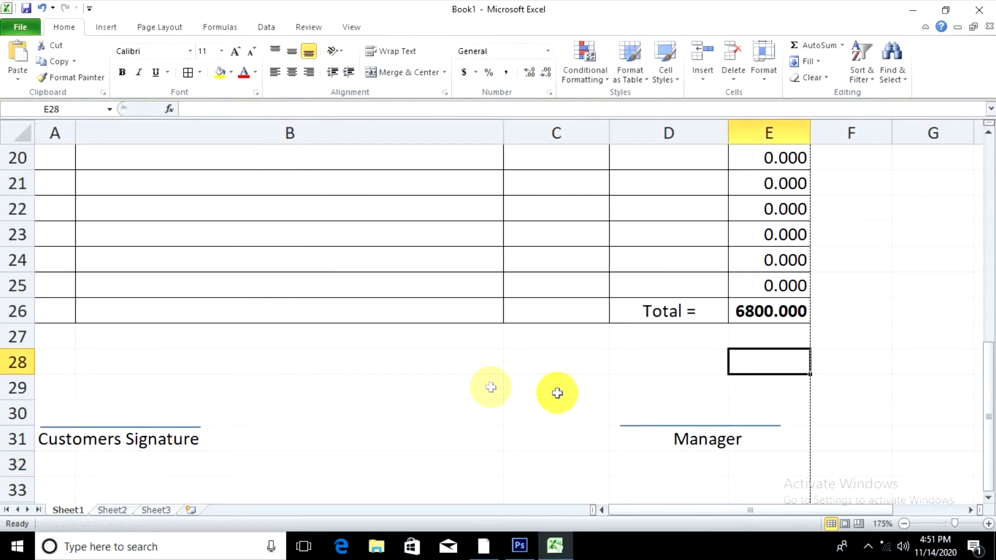
Step: Enter an amount-in-words line in A28: "Inword :" followed by a long row of dots and ") Only."
left_click_drag(256, 360, 256, 378)
left_click(593, 343)
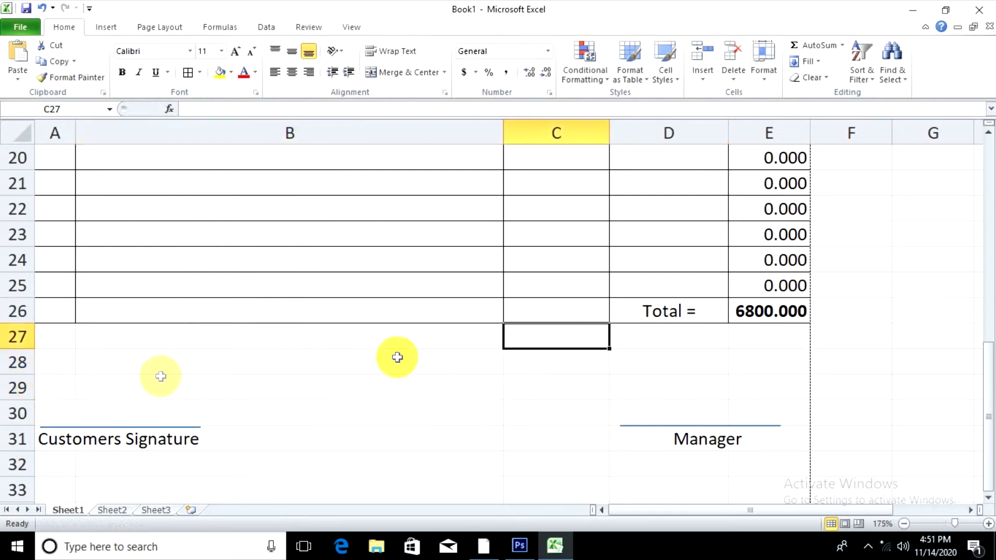
left_click(55, 363)
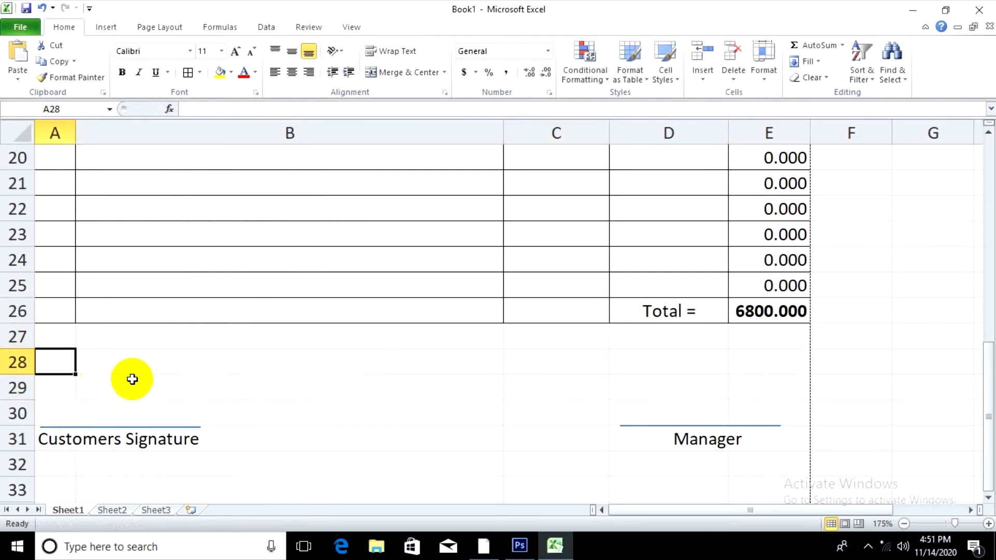
type("I")
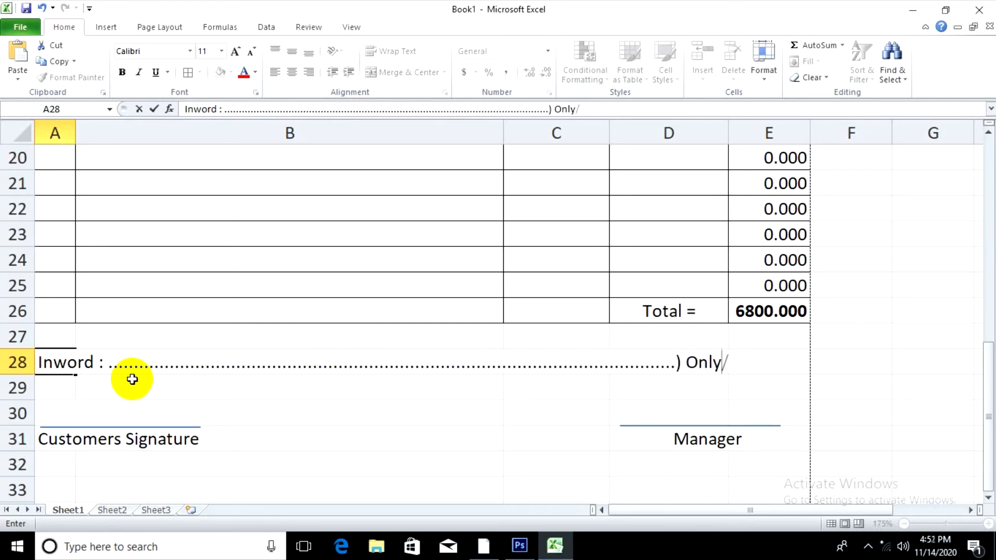
key("Return")
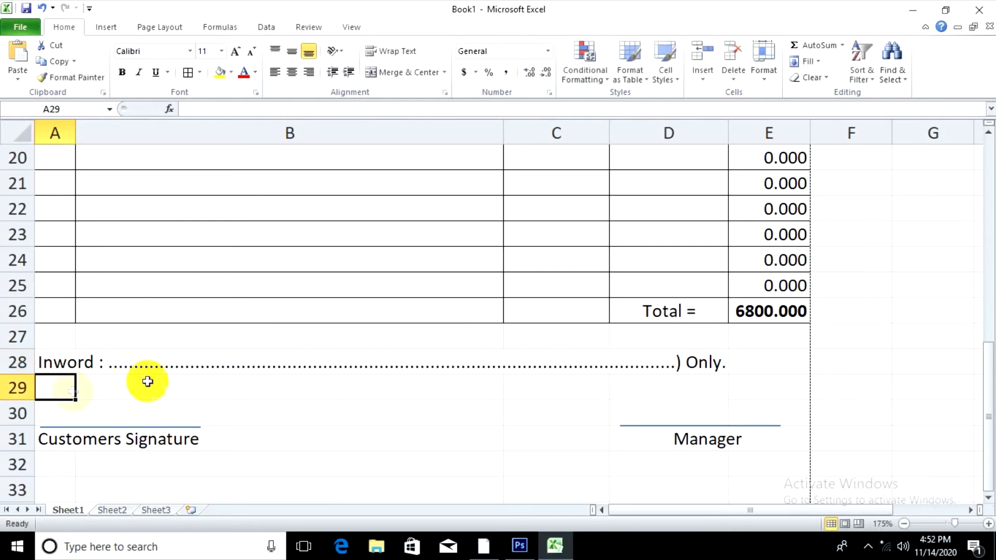
Step: Insert an opening parenthesis before the dots in the Inword line in A28
left_click(108, 366)
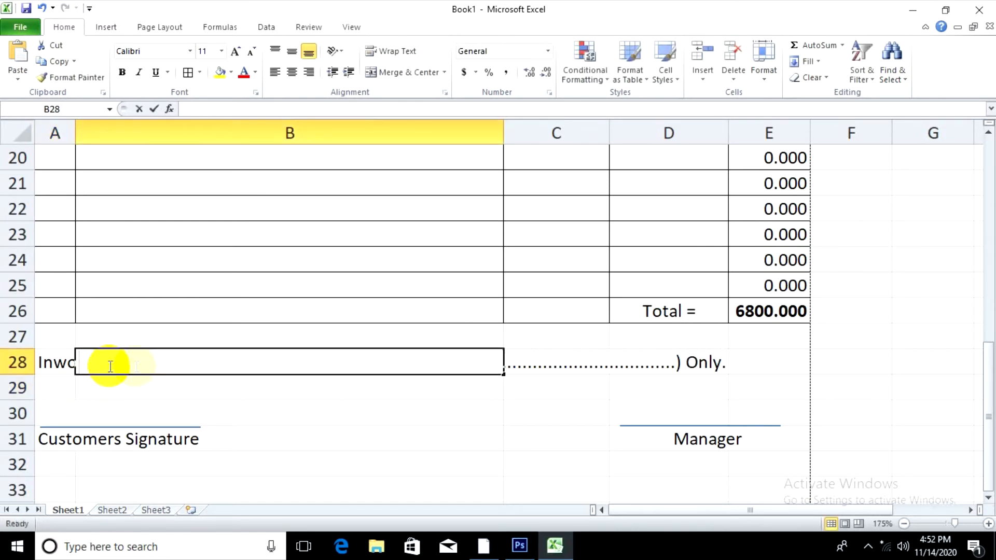
left_click(44, 363)
double_click(44, 363)
left_click(112, 367)
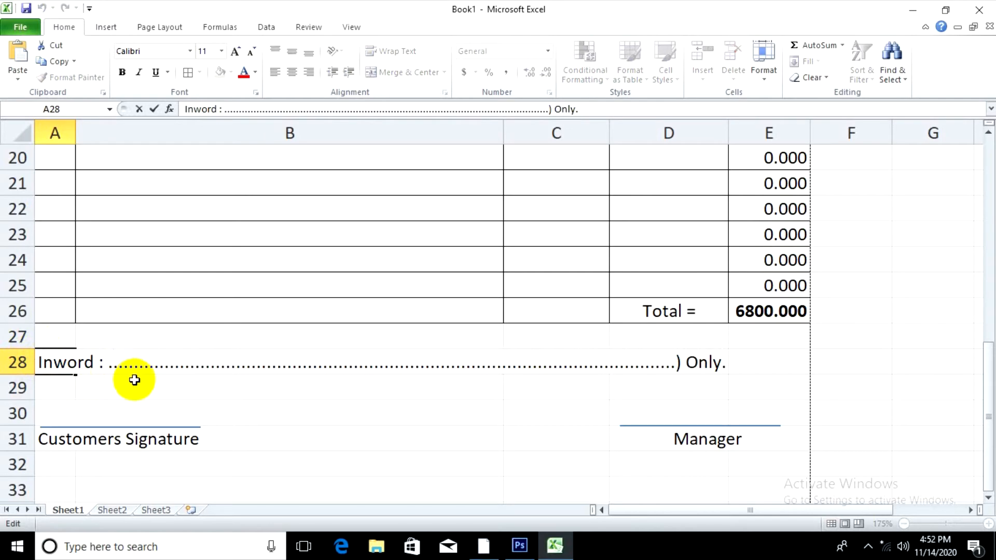
type("(")
key("Return")
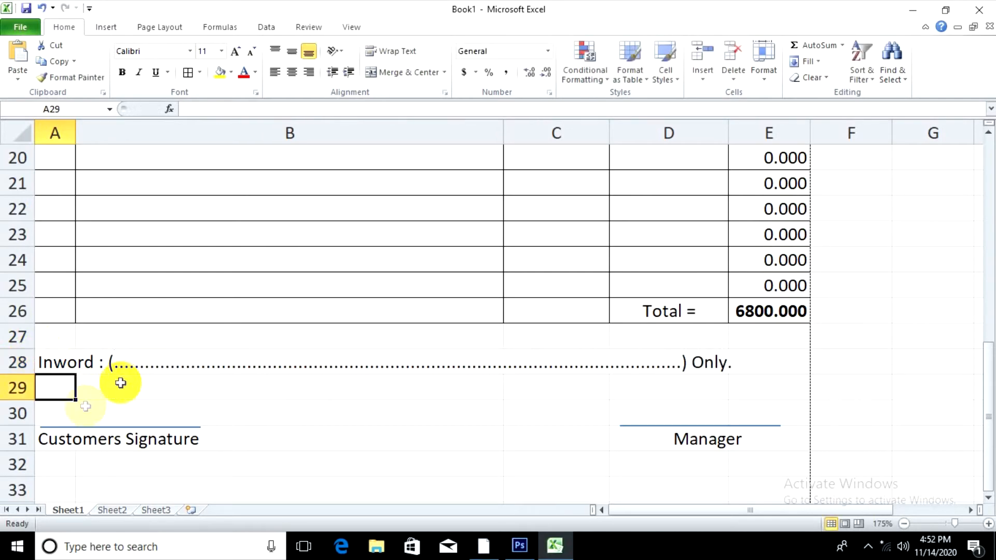
Step: Move the Date field from I7 to D7 and merge and center it across D7:E7
scroll(407, 420, "down", 4, "ctrl")
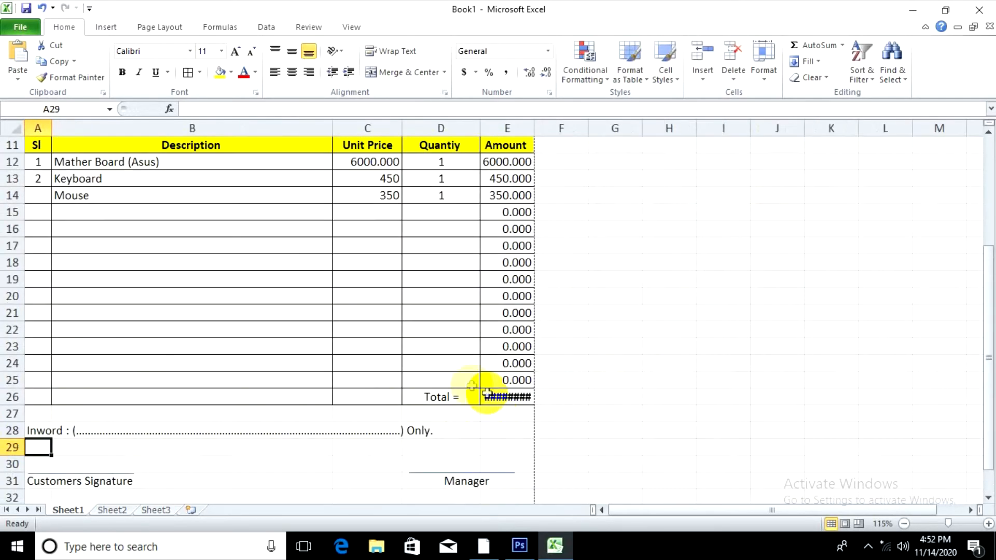
scroll(465, 357, "down", 1, "ctrl")
scroll(475, 356, "up", 3)
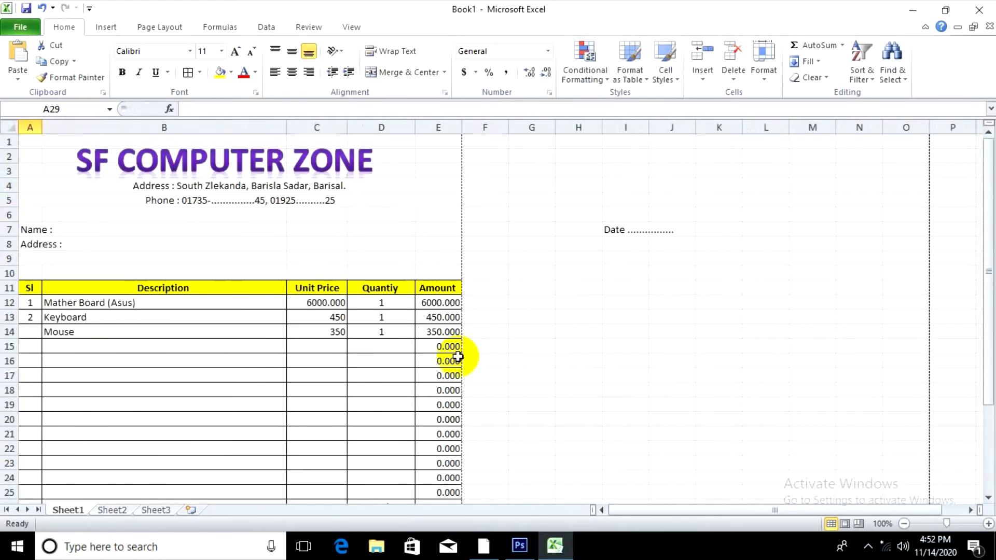
left_click(193, 265)
left_click(591, 228)
left_click(613, 229)
left_click_drag(603, 228, 433, 227)
left_click(605, 262)
left_click(377, 230)
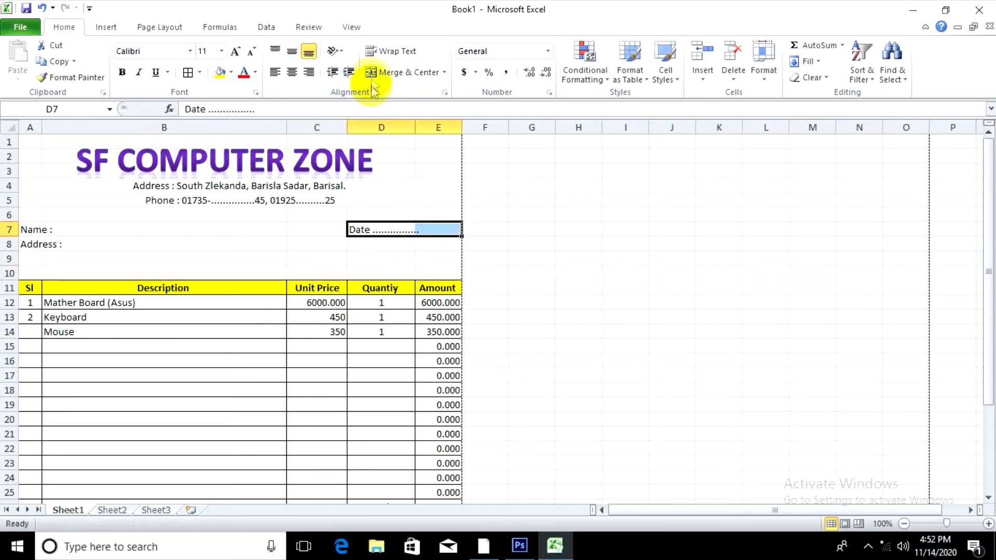
left_click(369, 71)
left_click(629, 240)
left_click(525, 285)
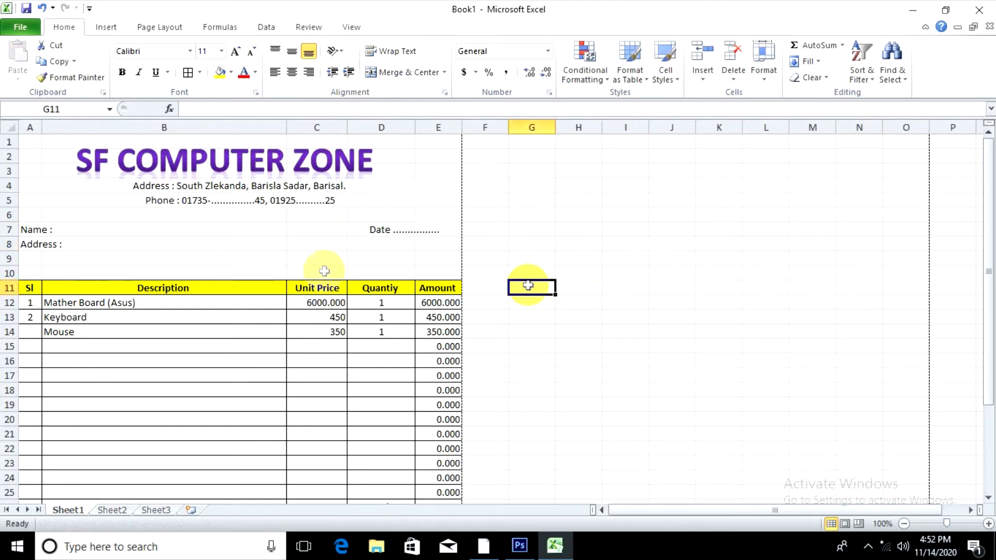
Step: Make row 8 with the Address field slightly taller and delete the empty row 9 above the item table
left_click_drag(12, 251, 14, 254)
left_click(511, 200)
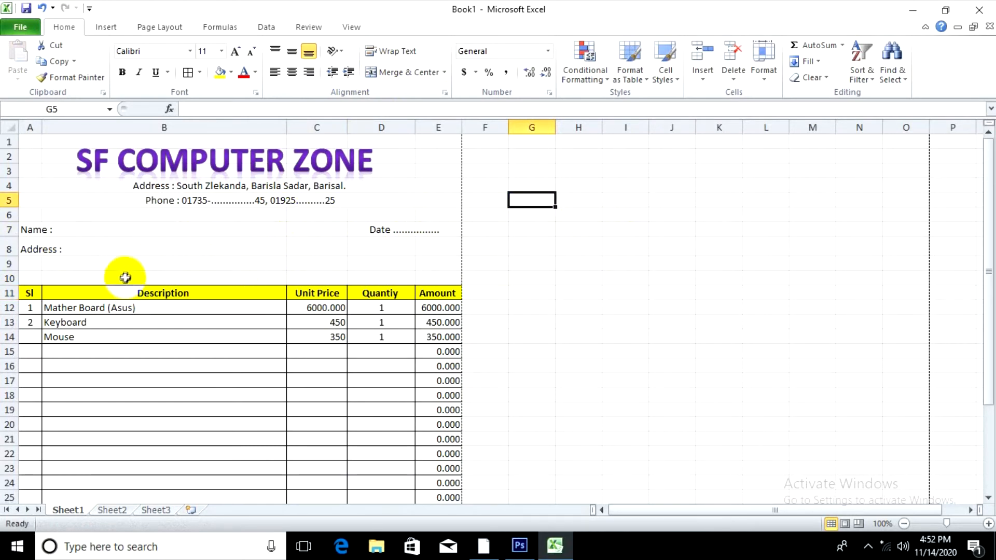
right_click(78, 266)
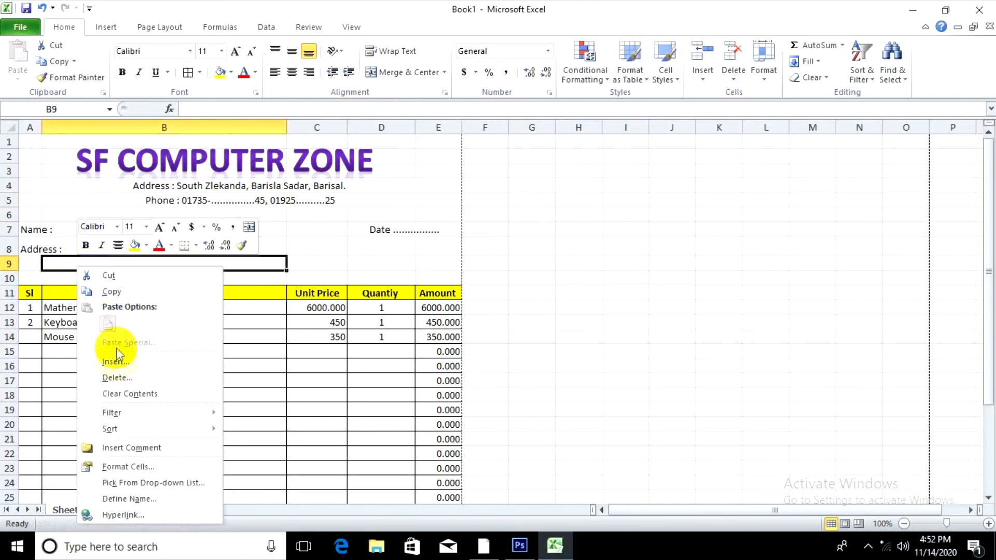
left_click(116, 377)
left_click(87, 418)
left_click(558, 290)
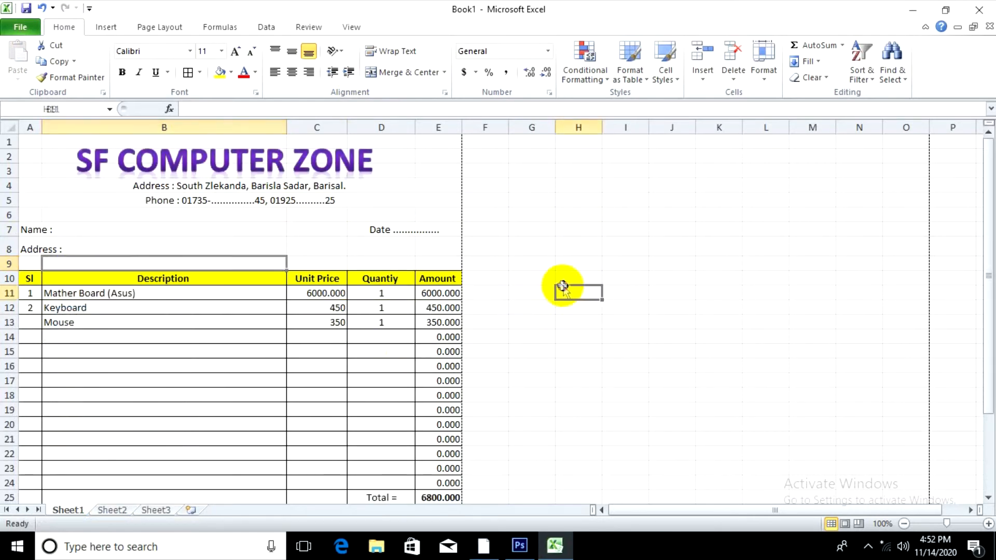
scroll(502, 285, "down", 1)
scroll(502, 286, "down", 3)
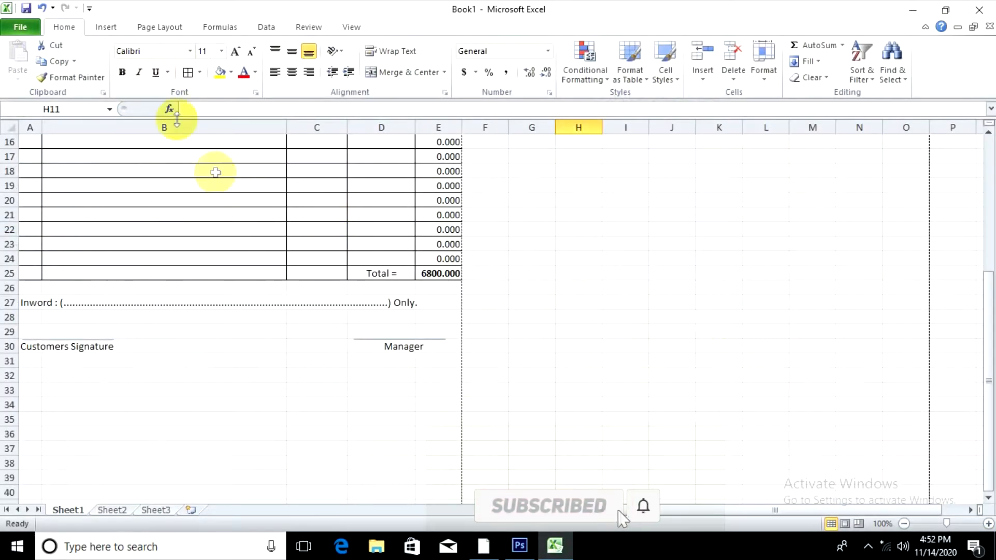
Step: Widen the Amount and Quantity columns so the invoice table fills the page width, and check the result in print preview
left_click(160, 27)
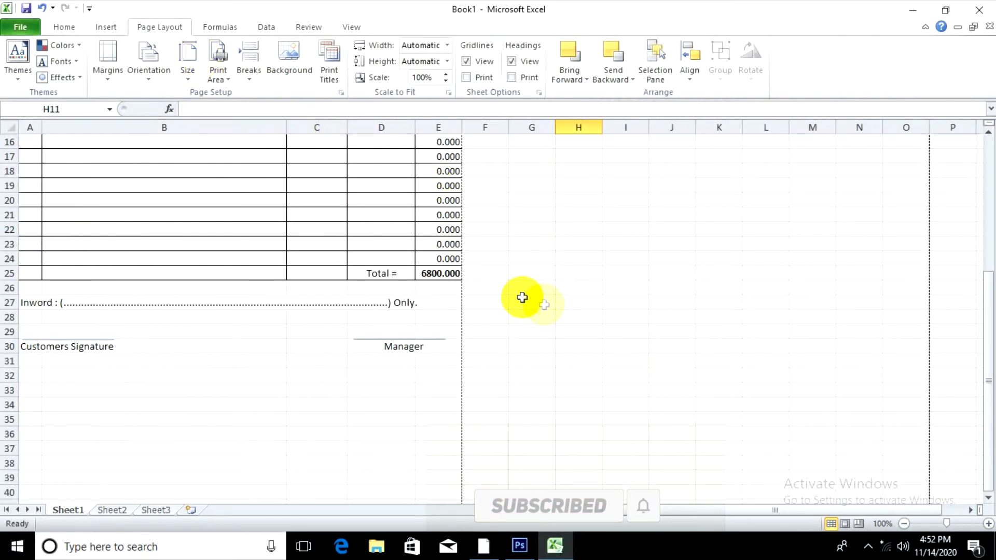
scroll(518, 296, "up", 5)
left_click_drag(461, 127, 484, 127)
left_click_drag(413, 132, 420, 132)
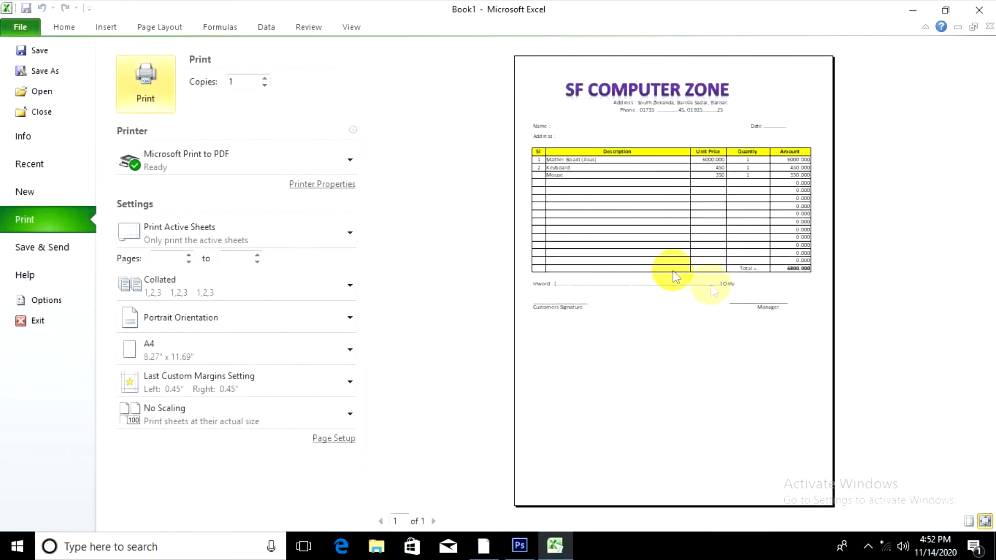
key("Escape")
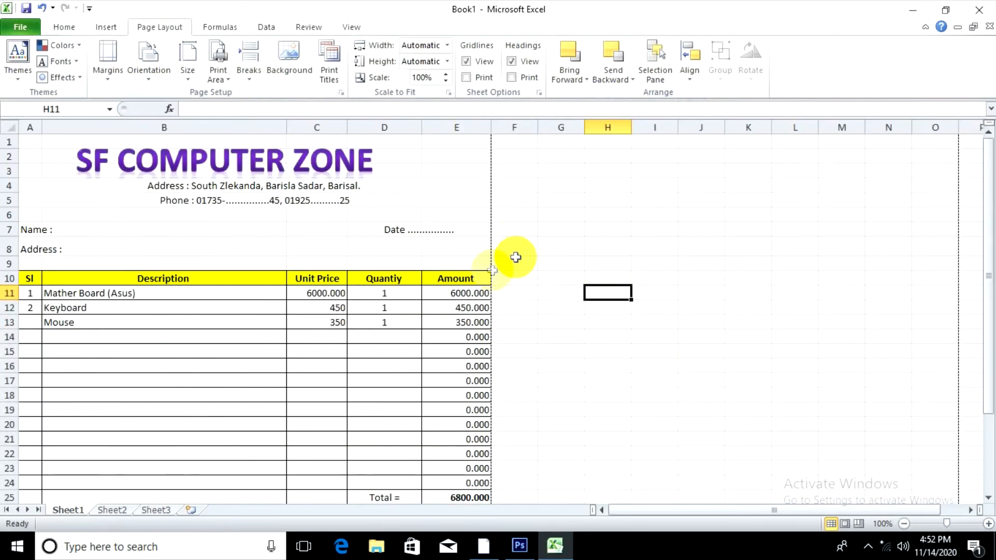
Step: Stretch the SF COMPUTER ZONE heading box on both sides so the heading is centred over the table
left_click(444, 156)
left_click(294, 160)
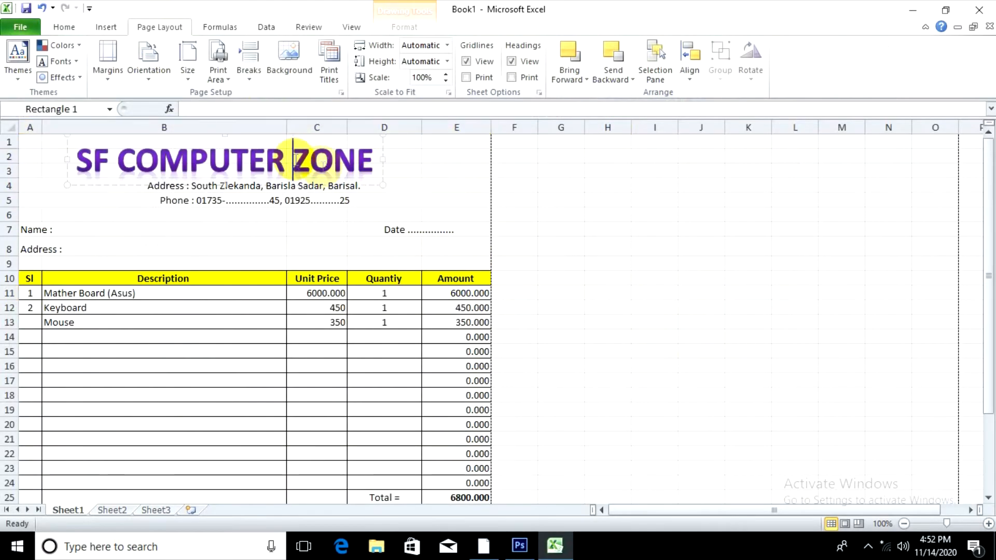
left_click_drag(382, 185, 411, 185)
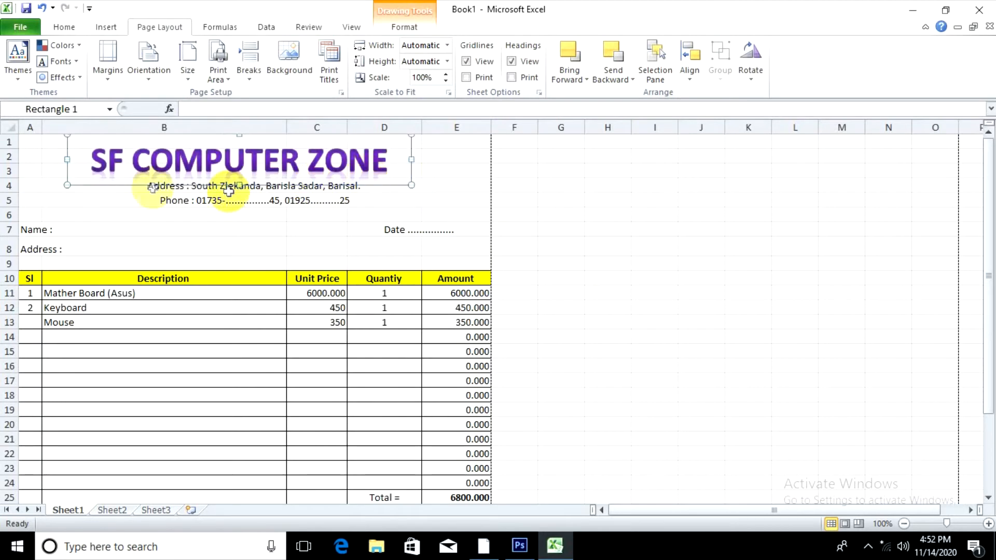
left_click_drag(68, 185, 42, 185)
left_click_drag(412, 185, 468, 185)
left_click(323, 161)
key("ctrl+a")
left_click(639, 226)
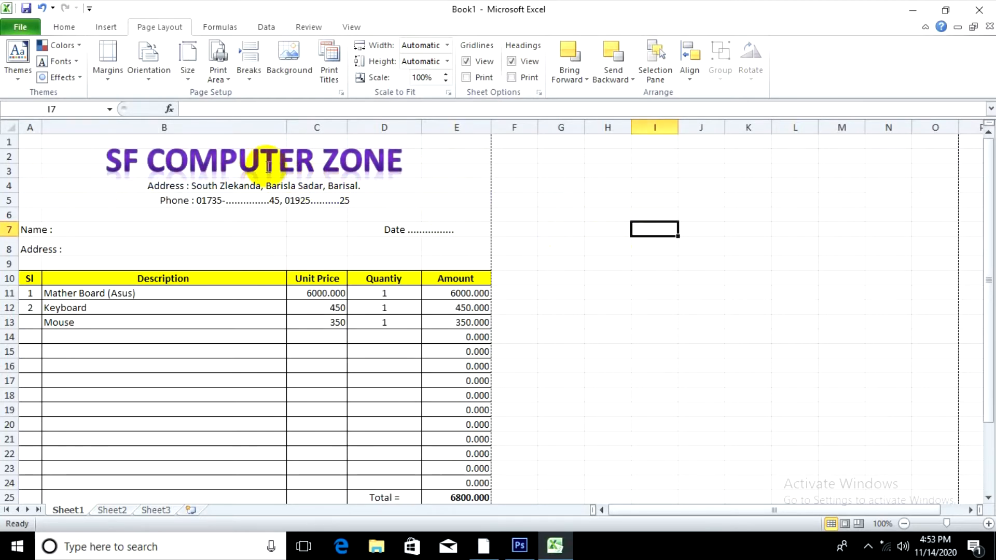
Step: Check the centred heading and the page layout in the print preview
key("ctrl+p")
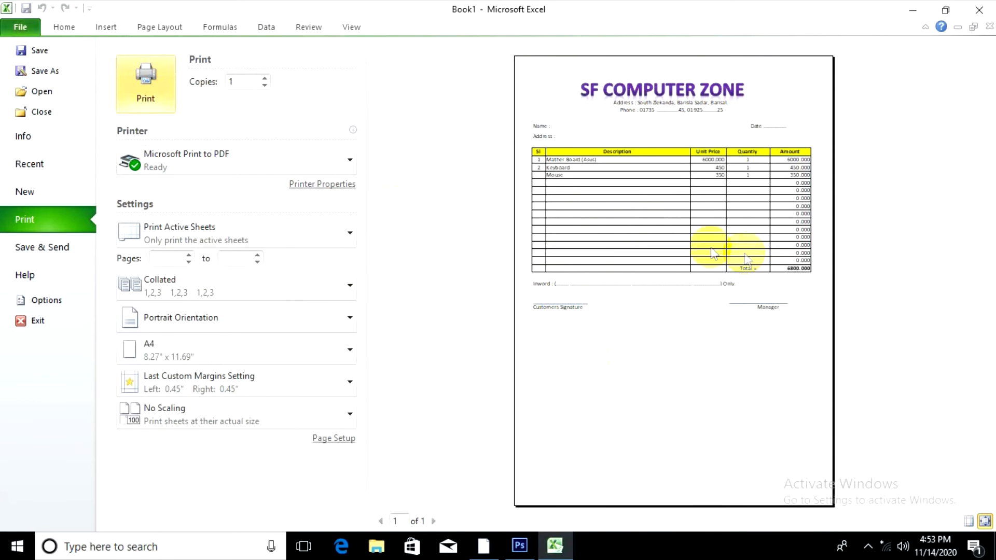
key("Escape")
left_click(684, 365)
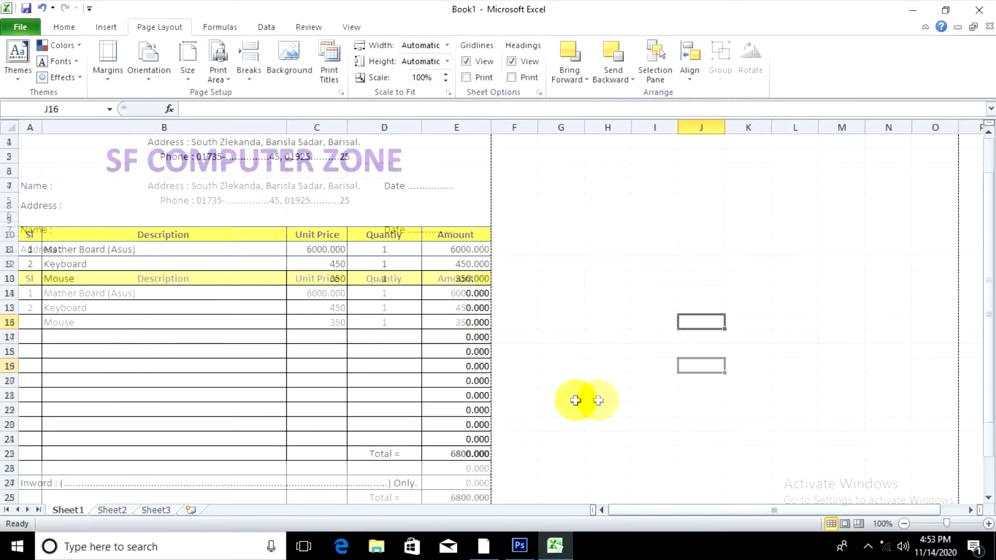
Step: Fill the Total row A25:E25 with yellow
scroll(598, 401, "down", 2)
left_click_drag(465, 409, 37, 408)
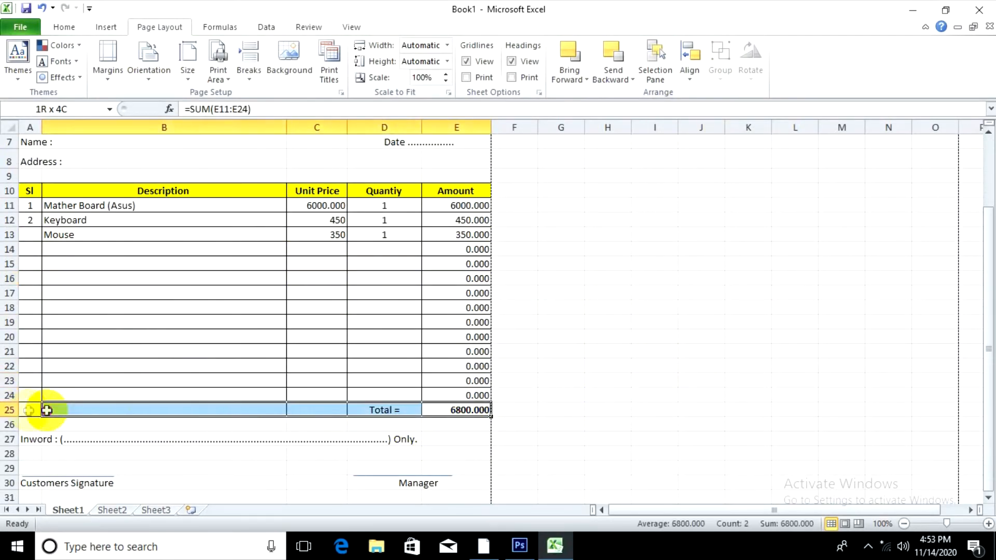
left_click(67, 27)
left_click(220, 72)
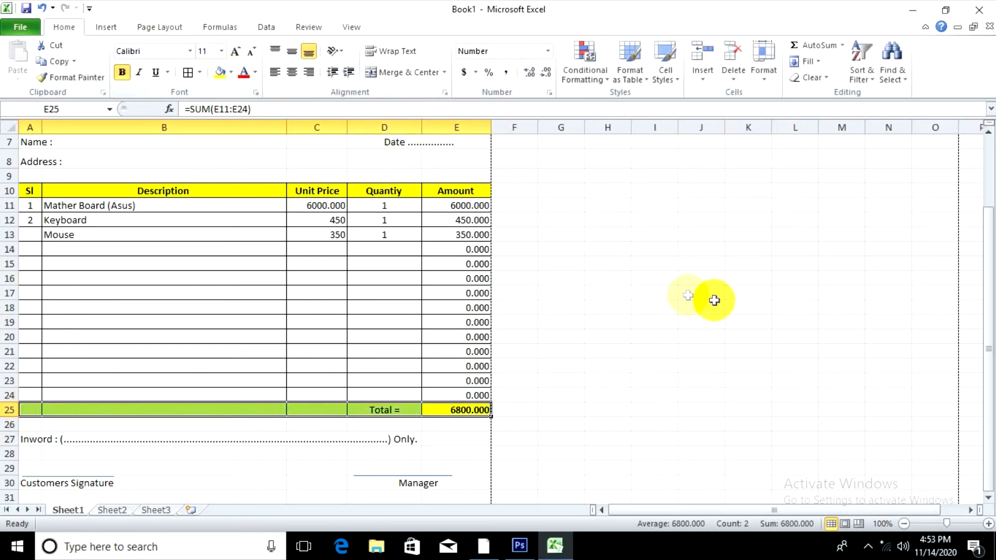
left_click(714, 300)
Step: Fill the Amount cells E11:E24 with light blue
left_click_drag(456, 202, 427, 362)
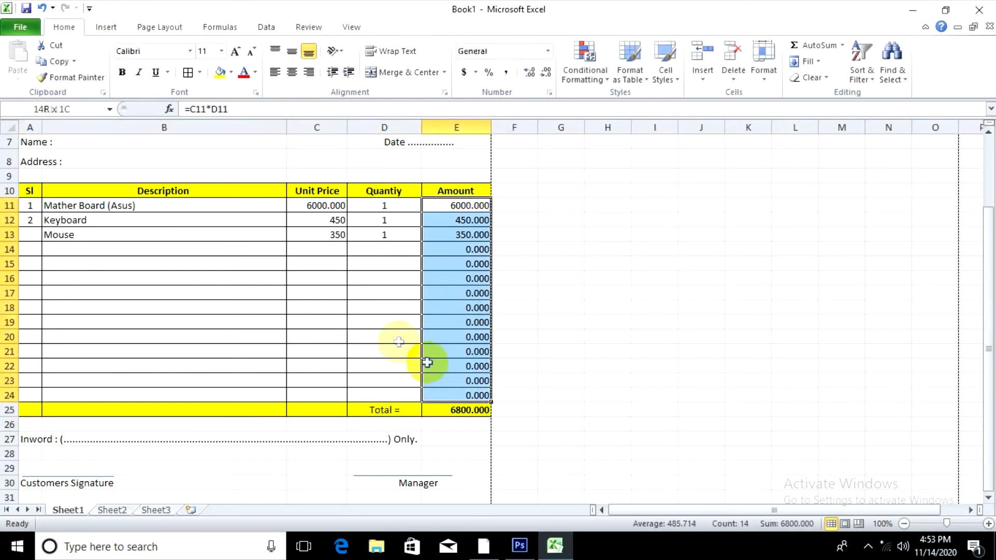
left_click(220, 72)
left_click(231, 73)
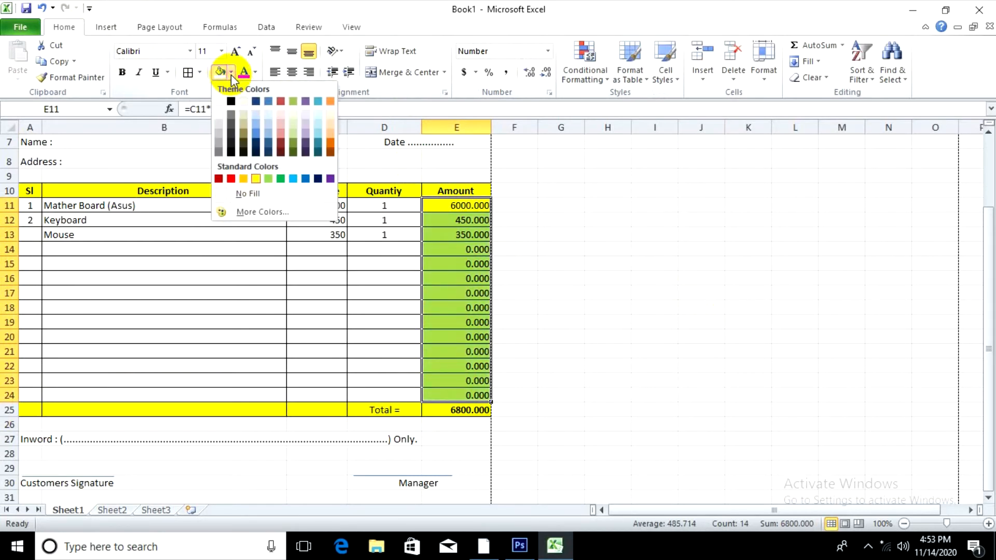
left_click(268, 124)
left_click(643, 295)
left_click(647, 324)
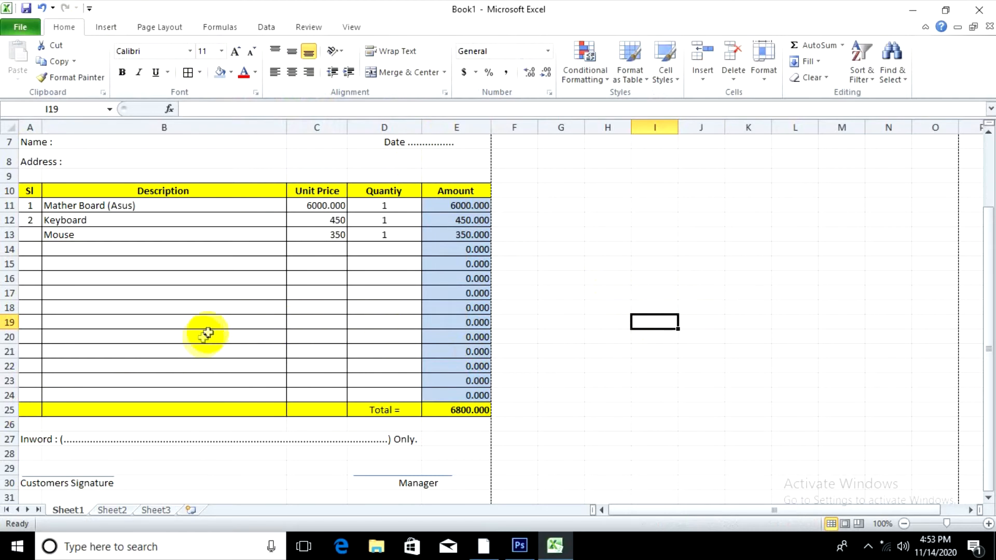
Step: Enter serial number 3 in A13 for the Mouse item
left_click(30, 234)
type("3")
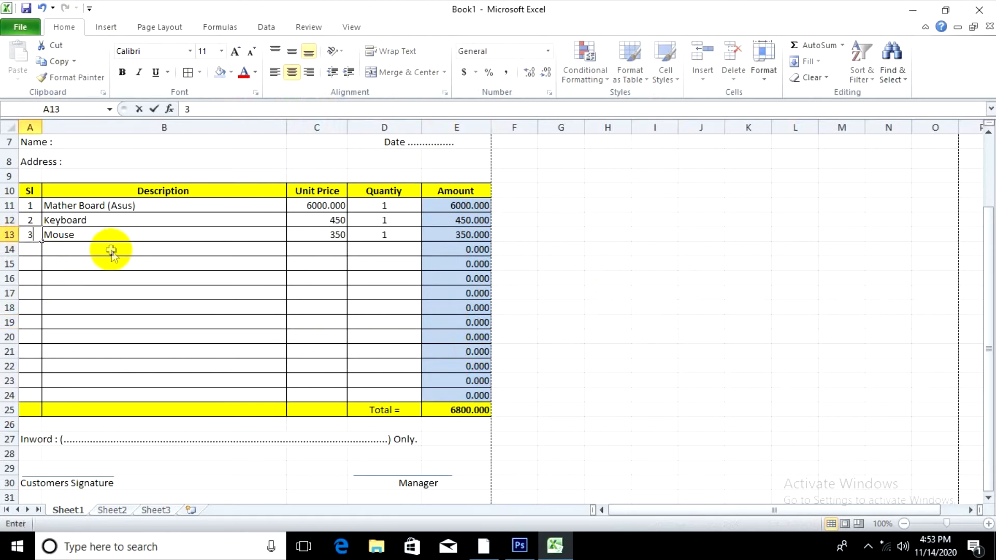
key("Return")
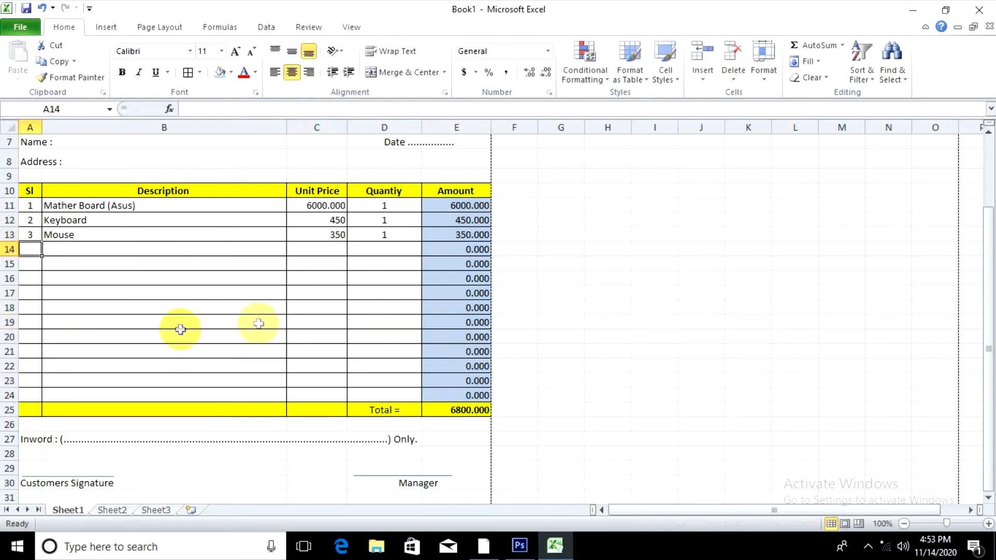
Step: Make the Name, Date and Address labels in rows 7 and 8 bold
scroll(155, 269, "up", 2)
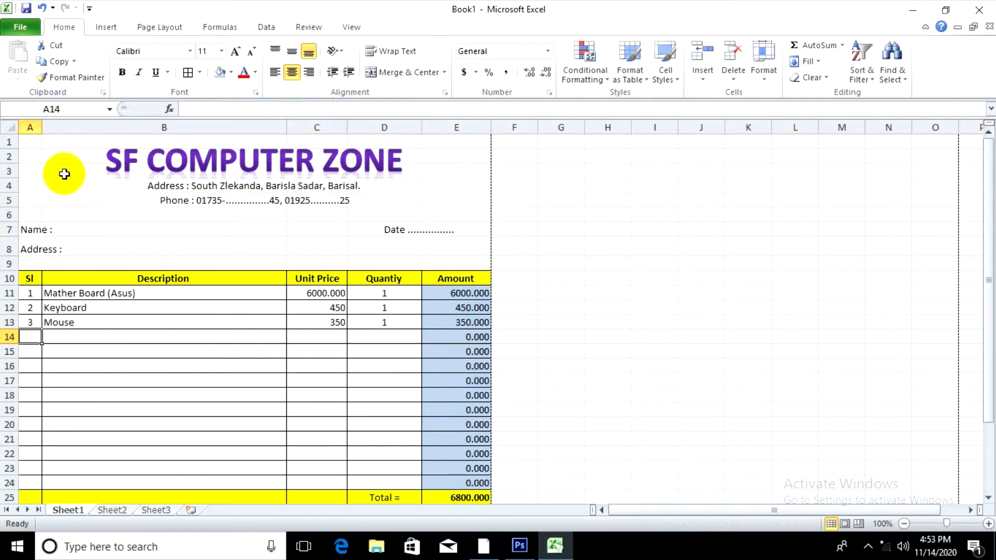
left_click_drag(65, 240, 454, 239)
left_click(122, 72)
left_click(634, 278)
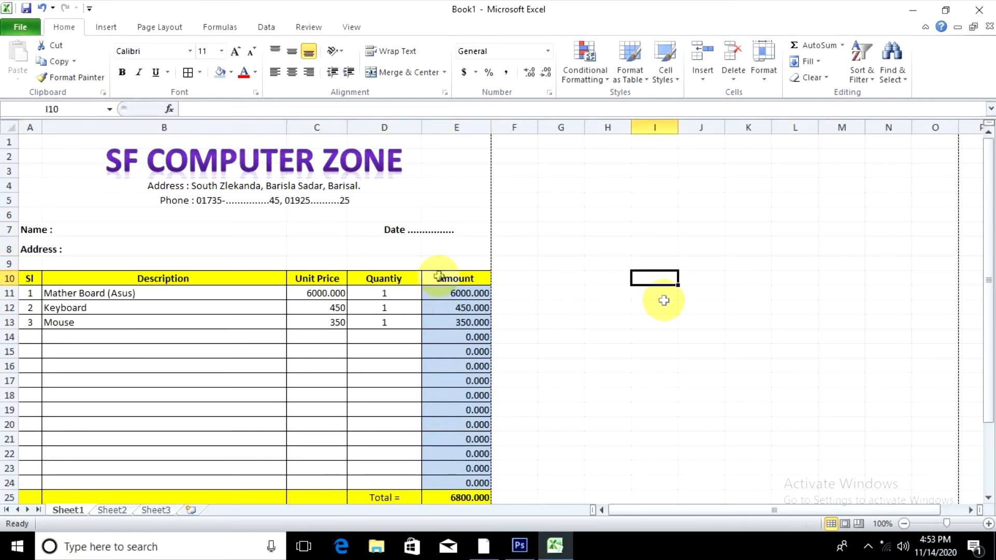
scroll(571, 342, "down", 3)
scroll(518, 368, "down", 2)
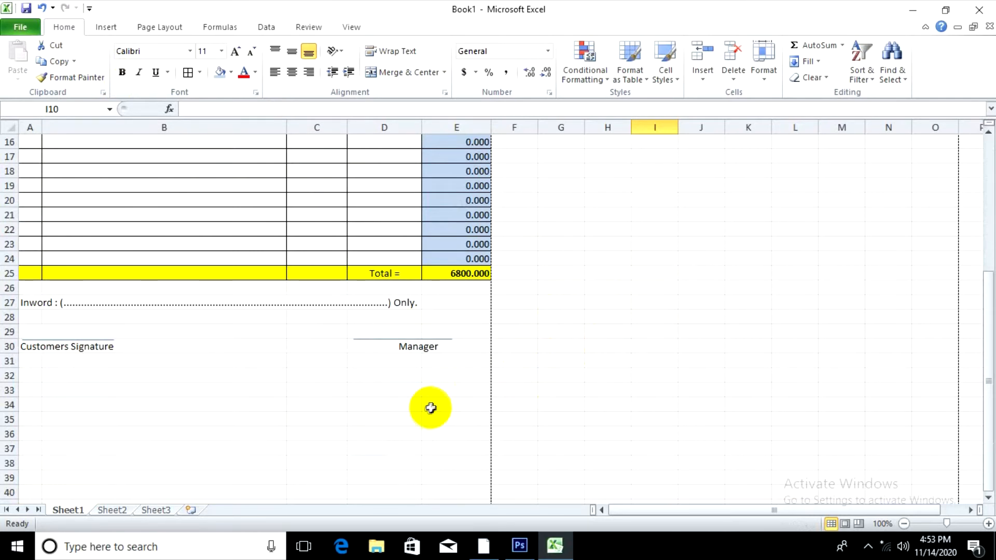
scroll(431, 408, "up", 5)
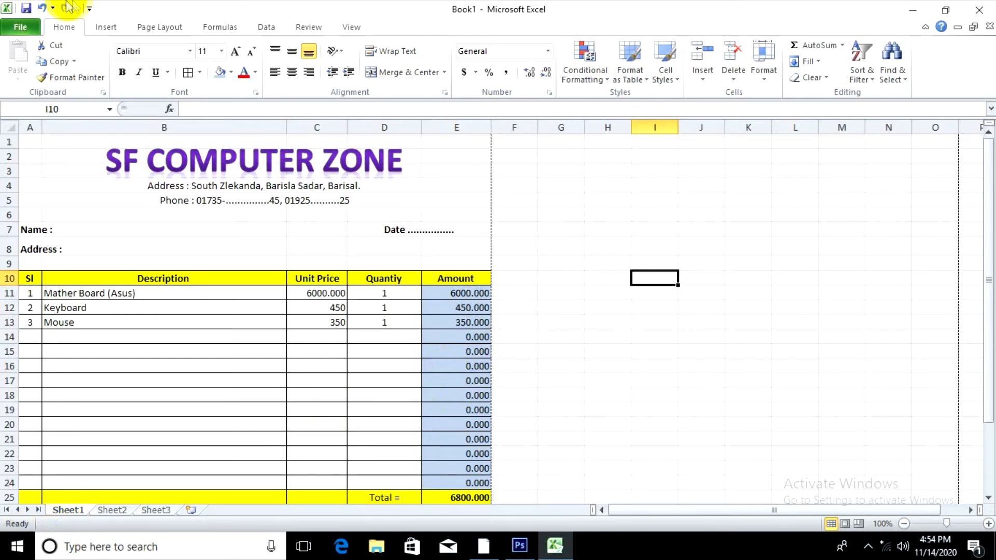
Step: Save the workbook to the Desktop as an Excel Workbook named 14-11-2020
left_click(20, 26)
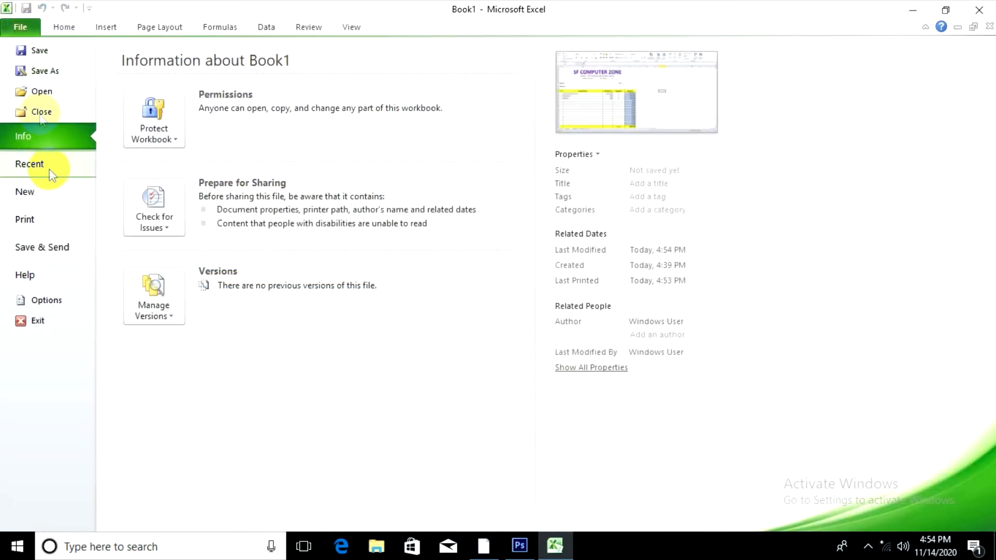
left_click(44, 70)
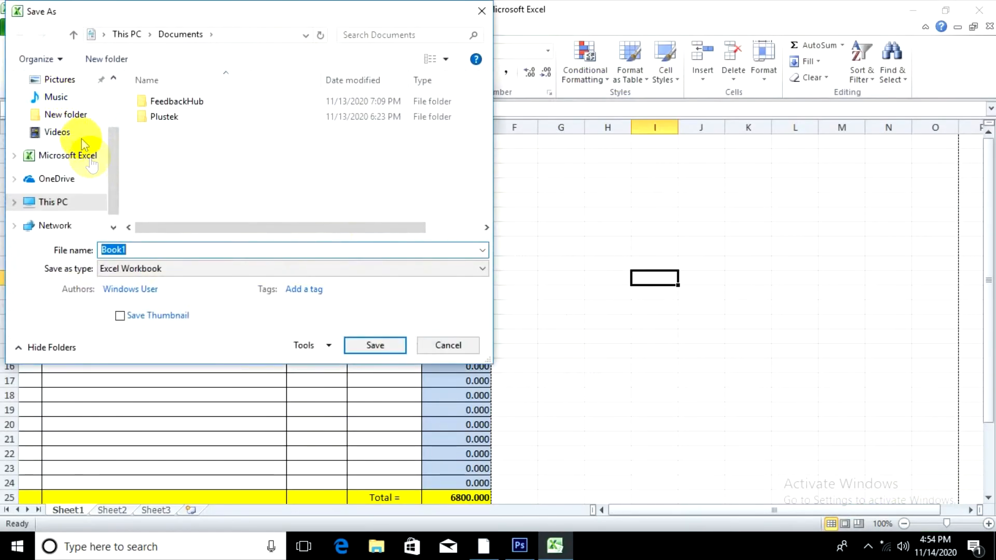
left_click_drag(114, 172, 114, 123)
left_click(69, 110)
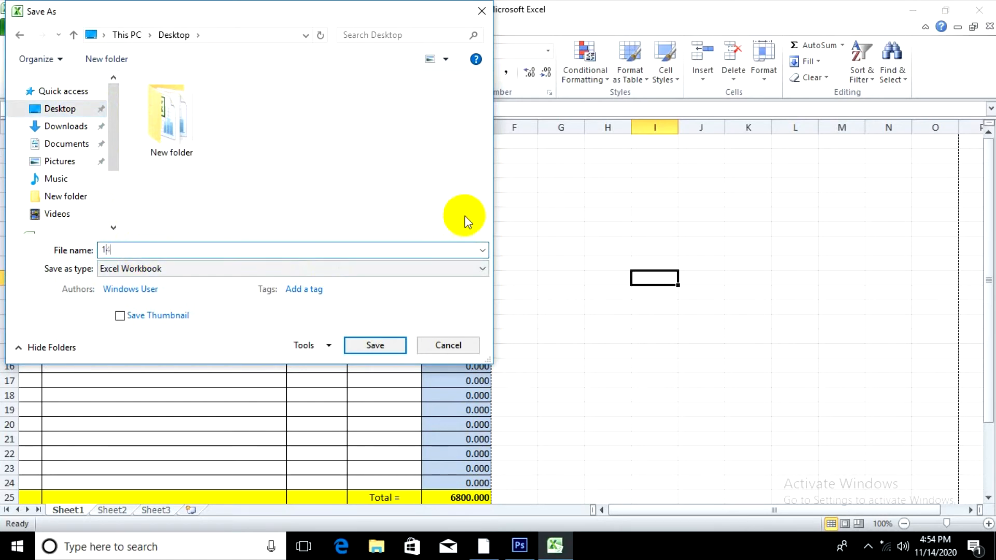
type("14-11-")
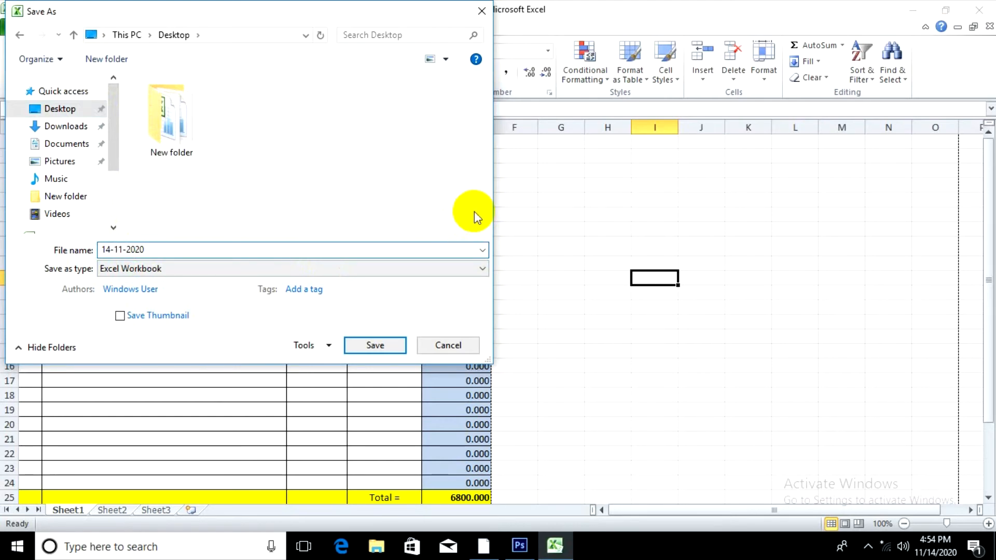
type("2020")
key("Return")
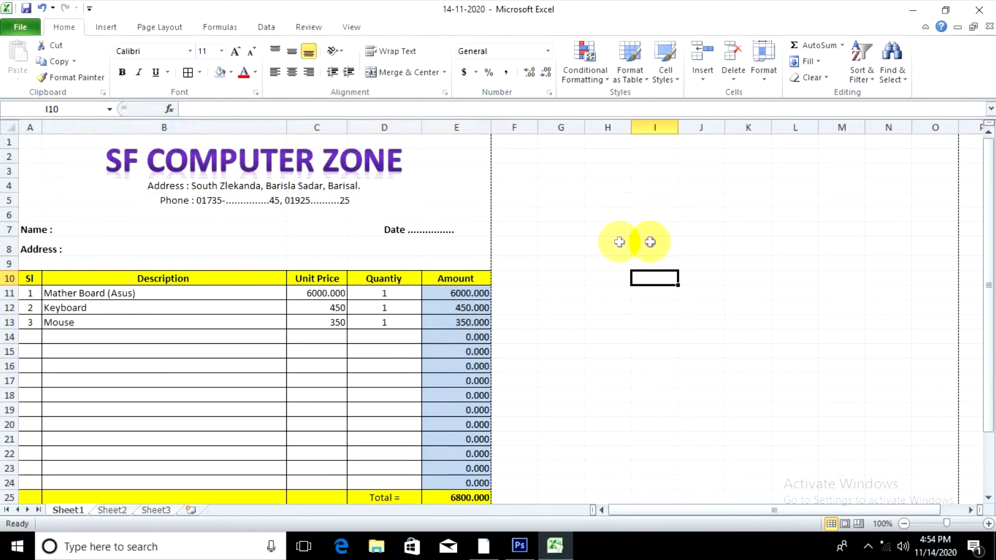
Step: Close the workbook and move the 14-11-2020 file icon to an empty area of the desktop
left_click(989, 7)
left_click(133, 46)
left_click_drag(134, 42, 408, 186)
left_click(550, 291)
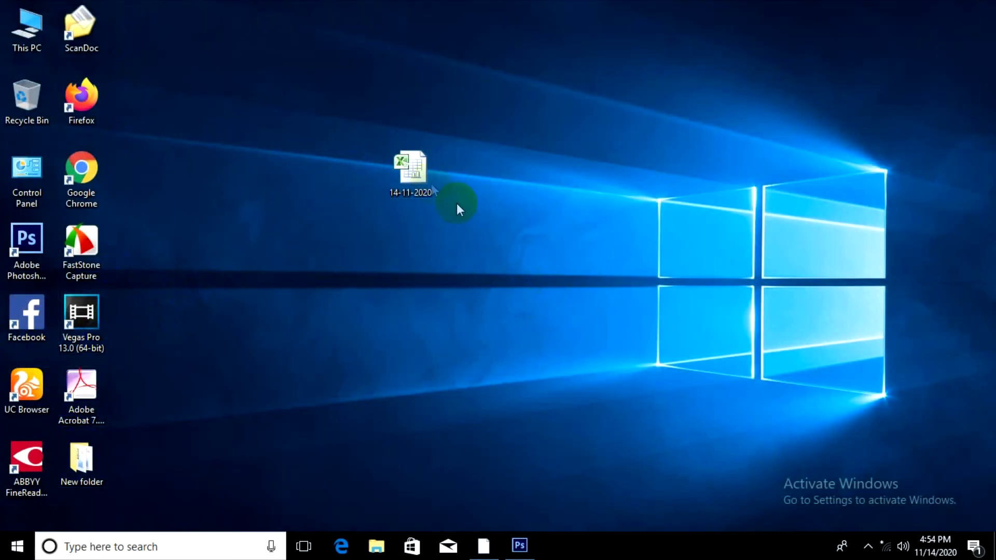
Step: Reopen the 14-11-2020 workbook from the desktop in Excel
double_click(419, 176)
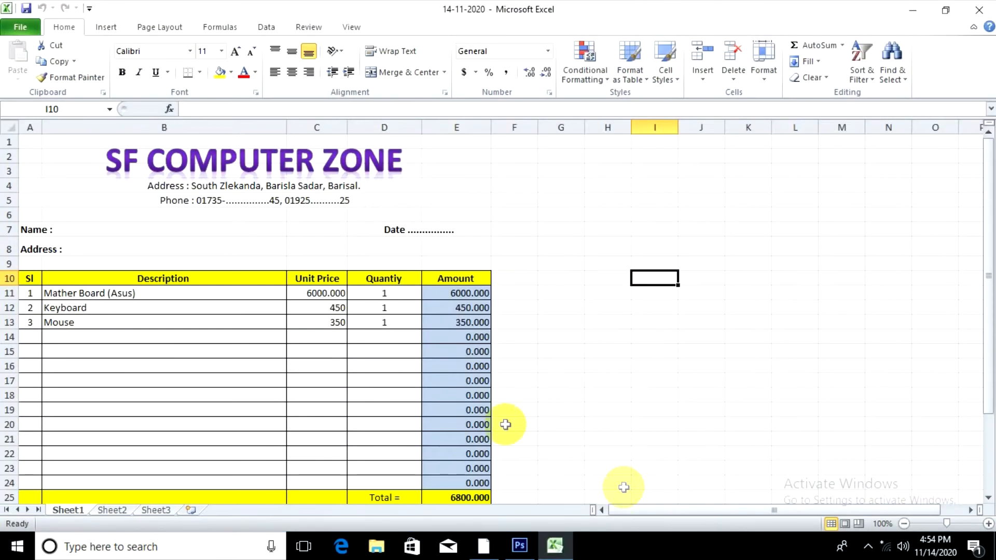
left_click_drag(767, 405, 762, 395)
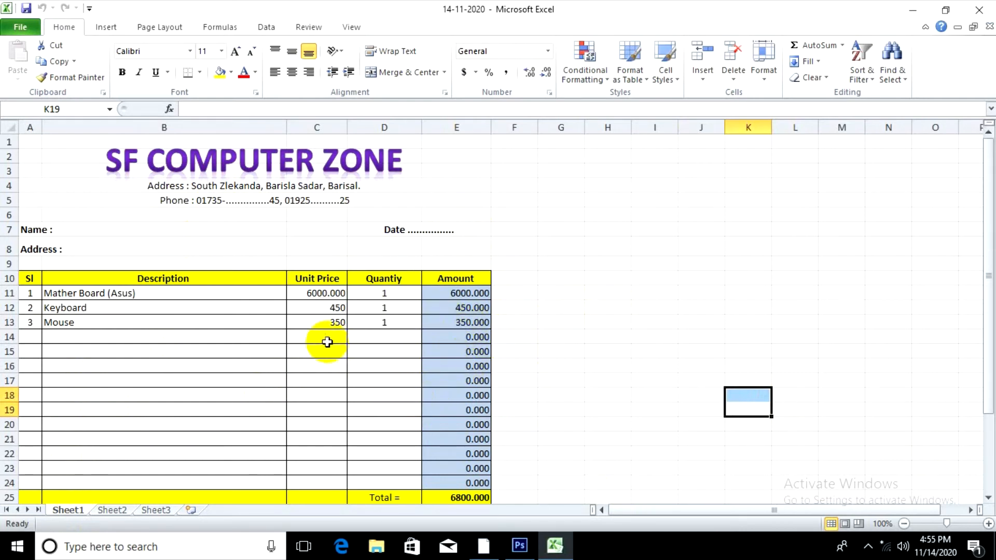
Step: Rename Sheet1 to "Sl 1"
right_click(58, 512)
left_click(109, 381)
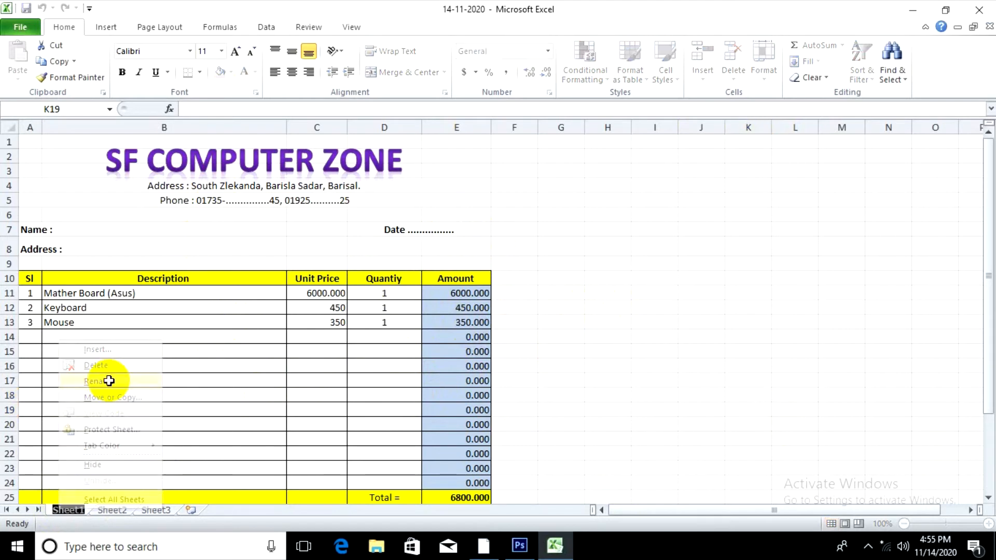
type("S")
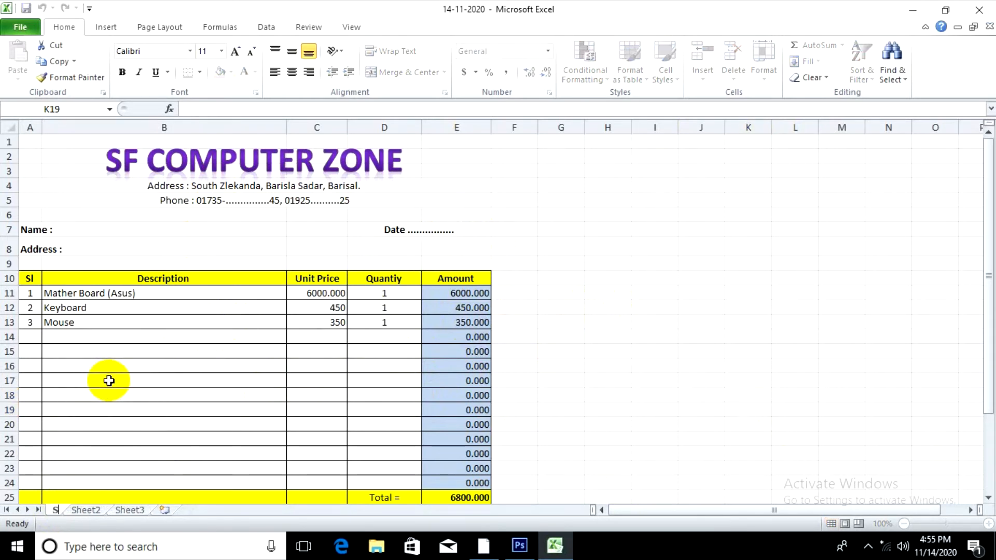
type("l ")
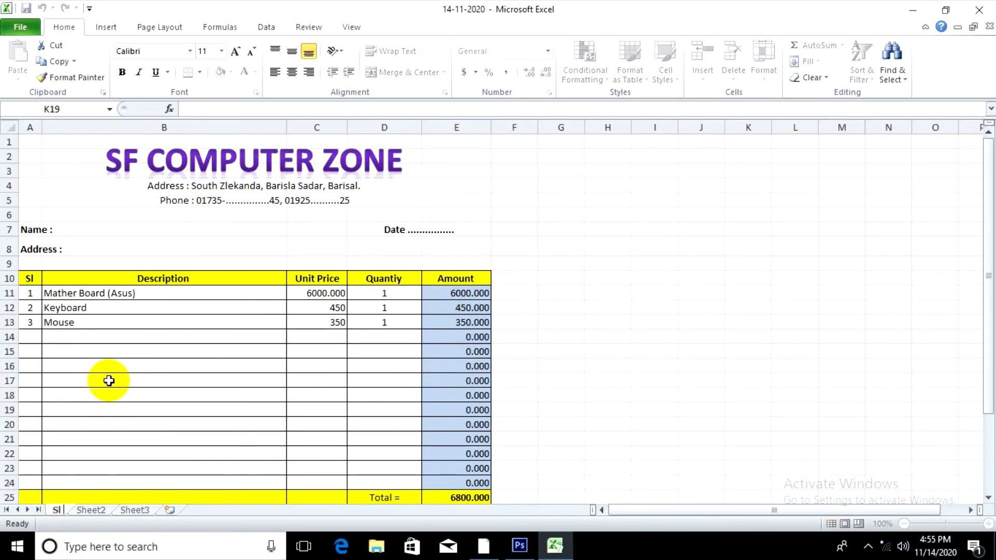
type("1")
left_click(604, 366)
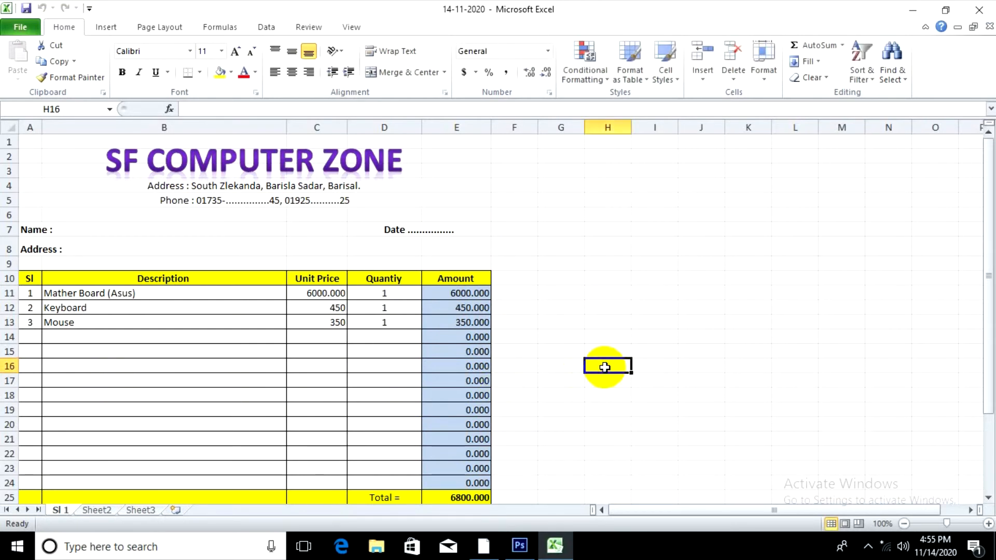
right_click(60, 509)
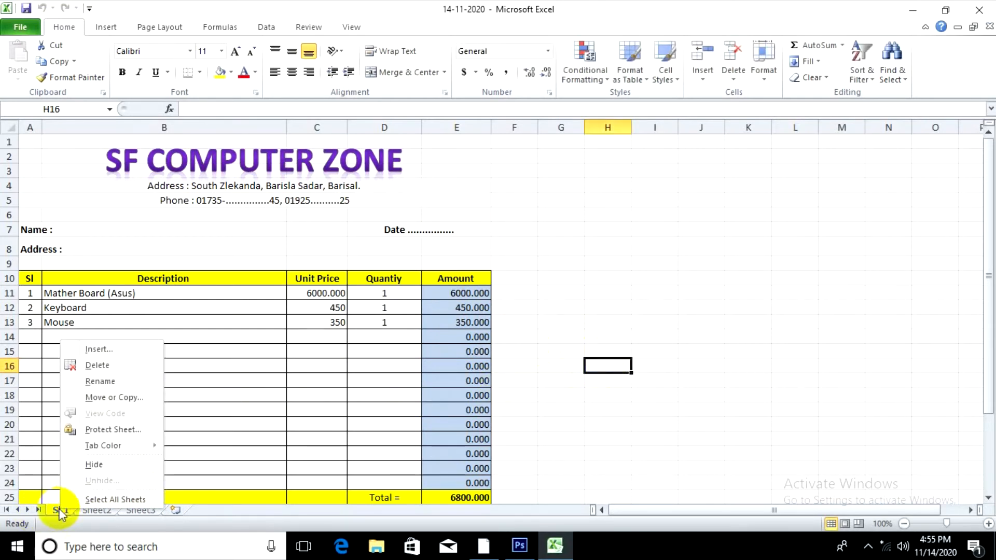
key("Escape")
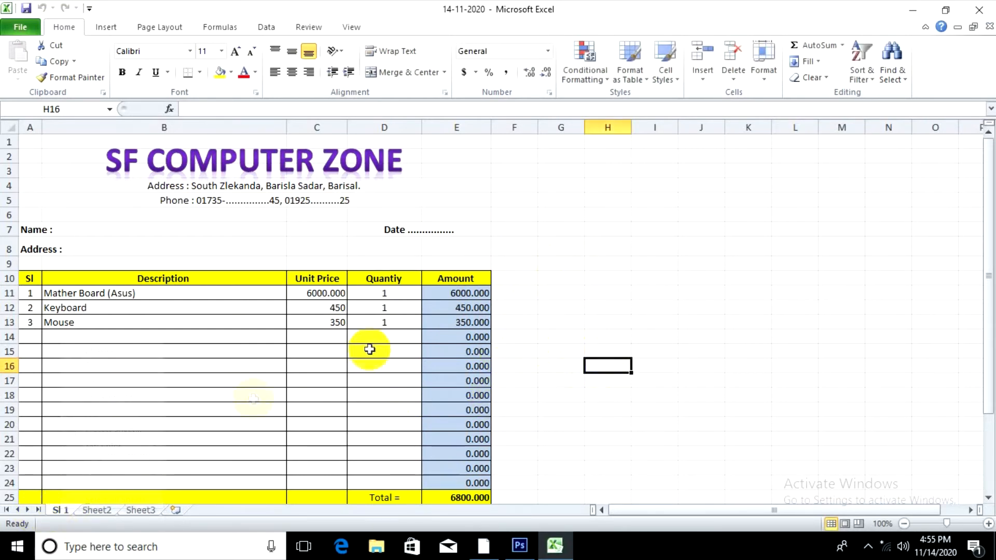
right_click(60, 511)
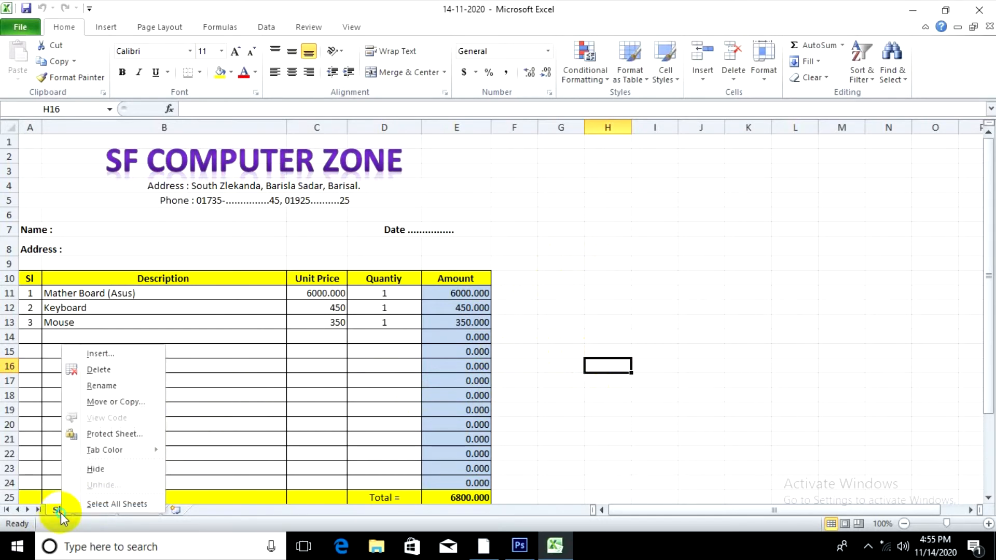
left_click(99, 404)
left_click_drag(174, 306, 248, 293)
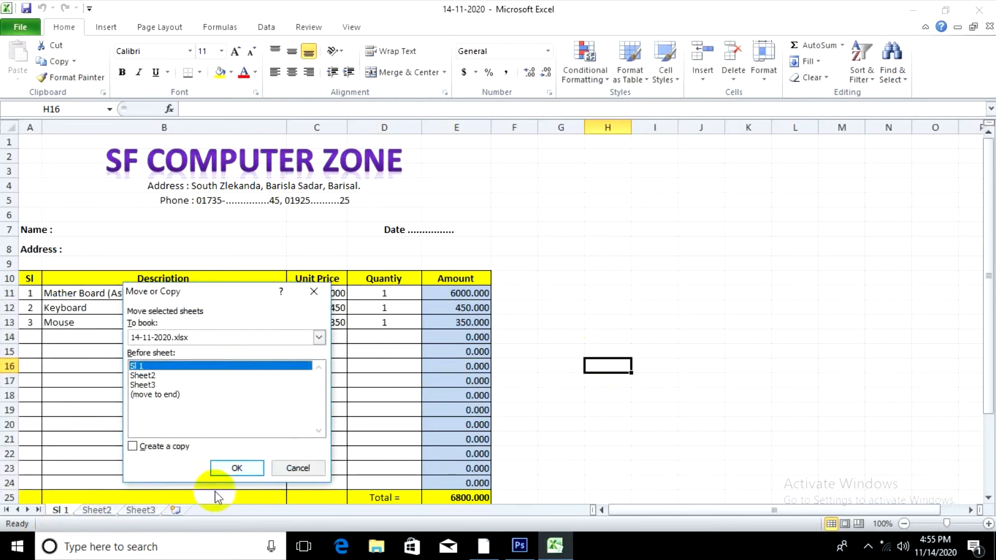
left_click(229, 469)
right_click(70, 506)
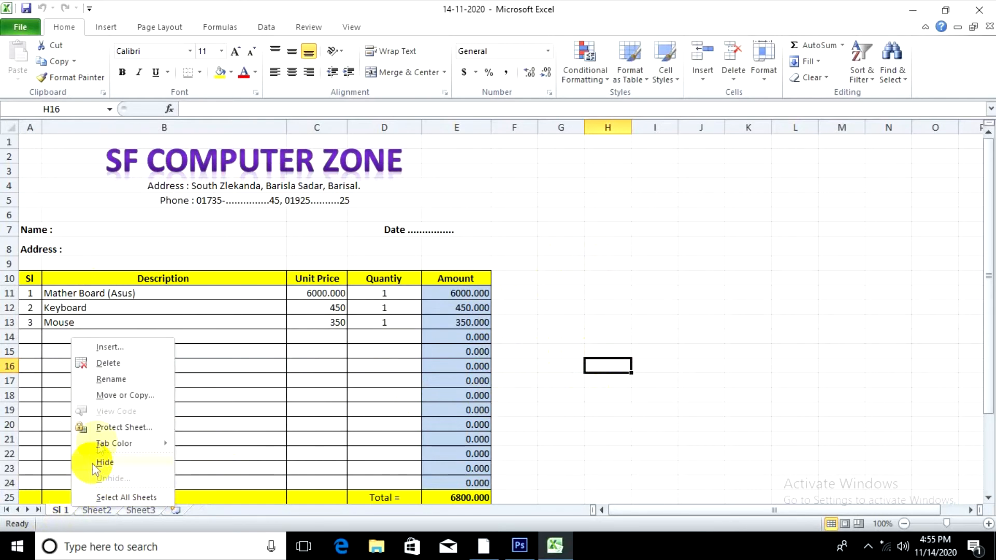
Step: Create a copy of the Sl 1 sheet in the same workbook, placed before Sheet2
right_click(56, 511)
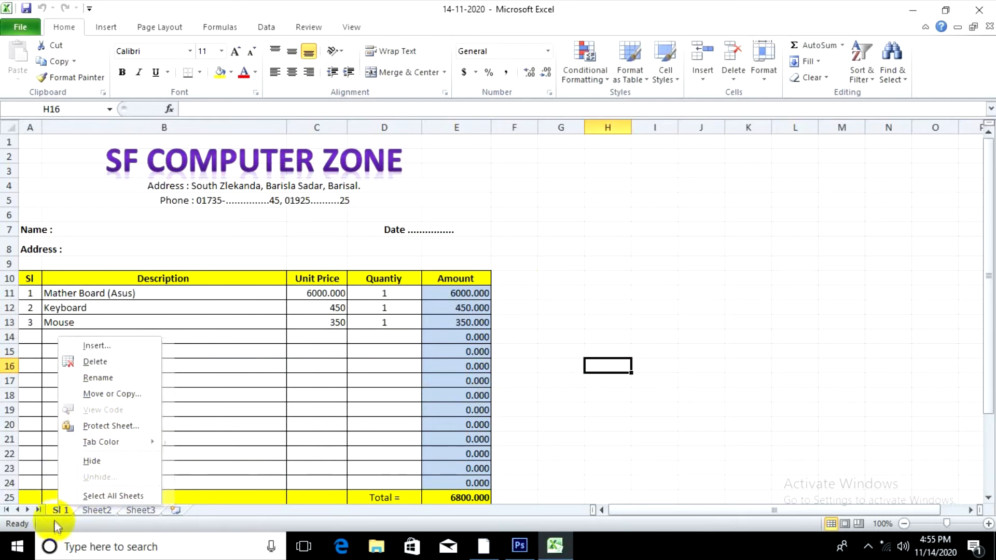
left_click(98, 395)
left_click_drag(91, 288, 188, 288)
left_click(115, 371)
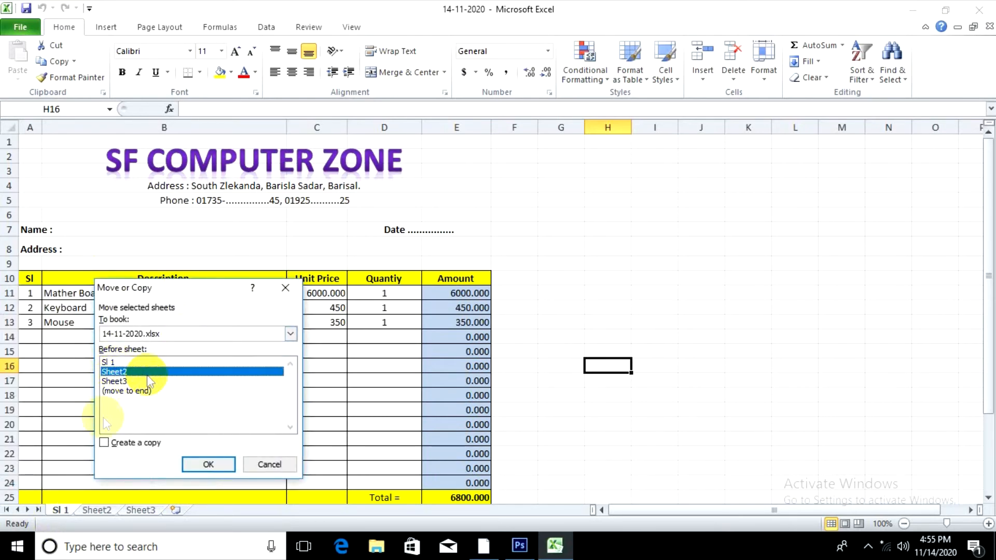
left_click(119, 444)
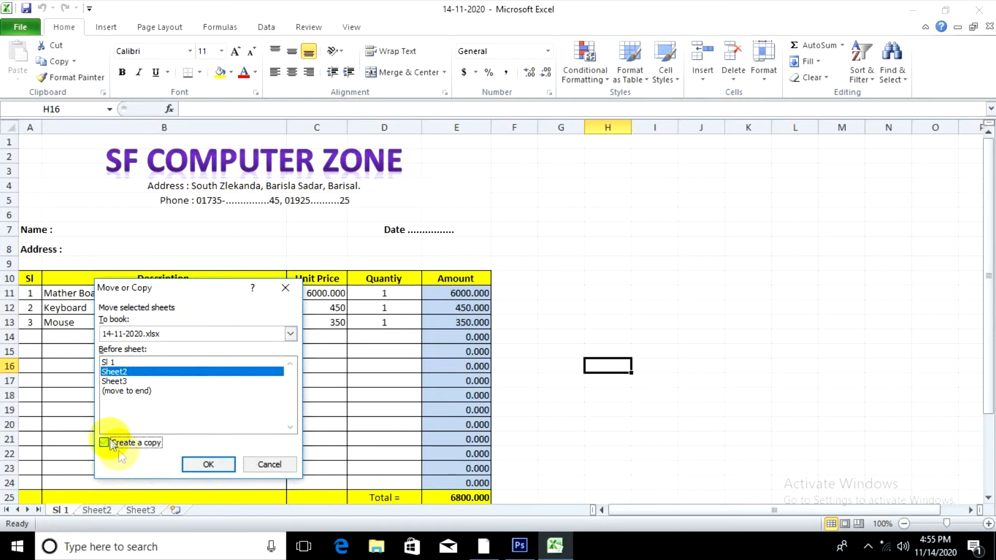
left_click(208, 462)
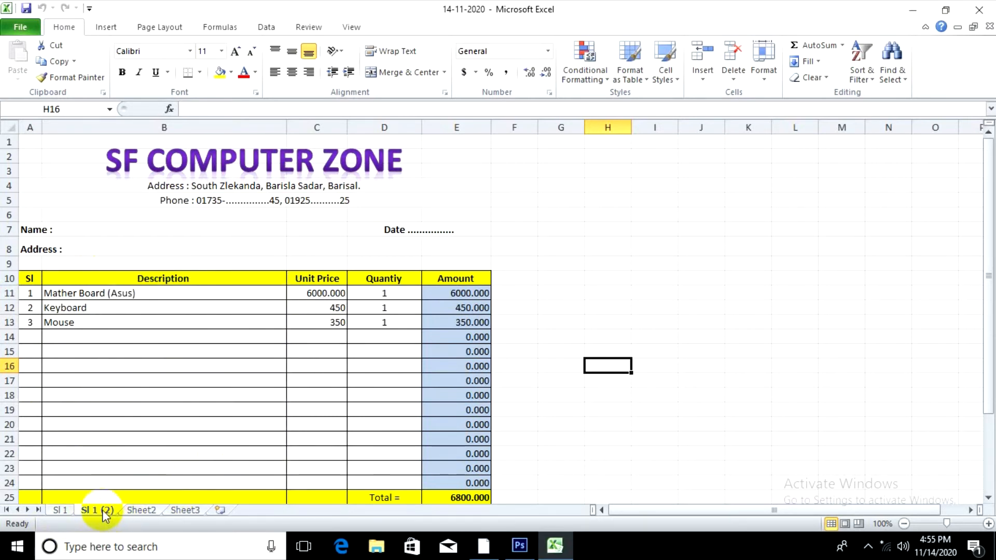
Step: Rename the copied sheet "Sl 1 (2)" to "Sl 2"
right_click(102, 509)
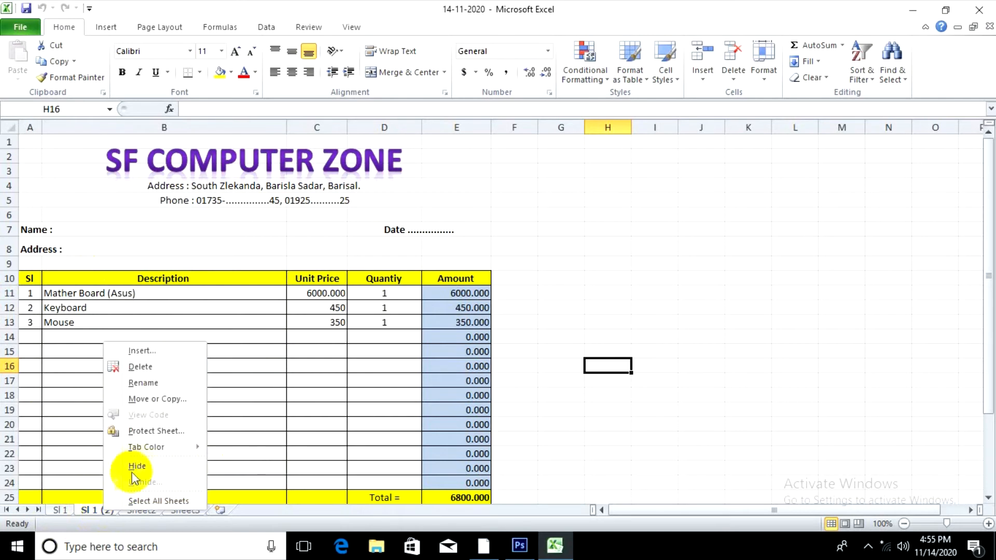
left_click(143, 383)
type("2")
key("Return")
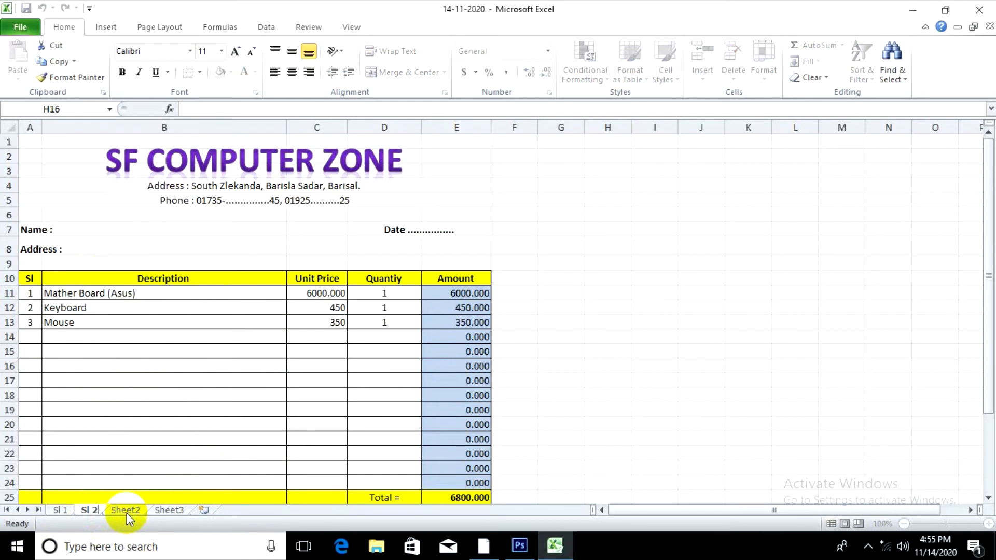
left_click(604, 380)
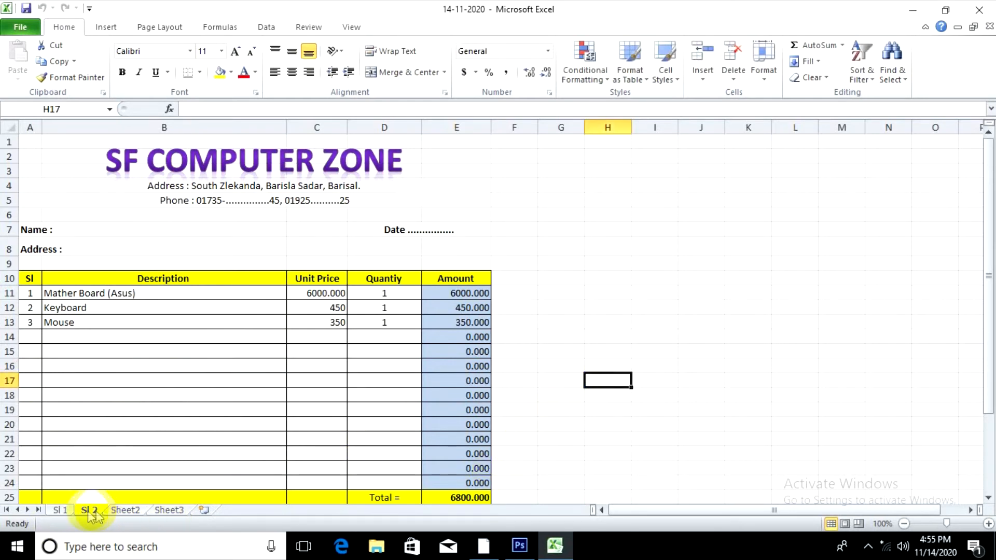
Step: On Sl 2, change the first invoice item to "Mouse Pad" with a unit price of 100
left_click(213, 401)
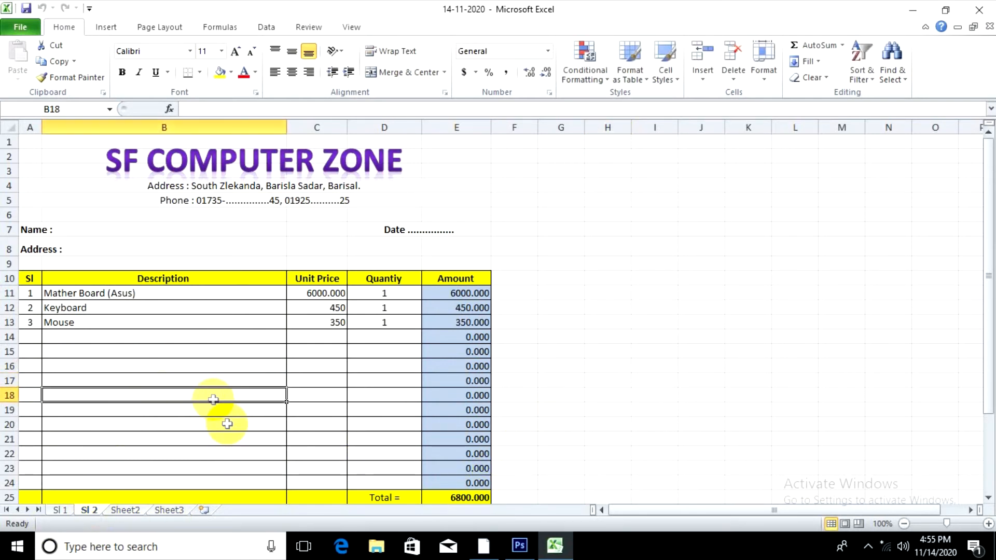
left_click(124, 296)
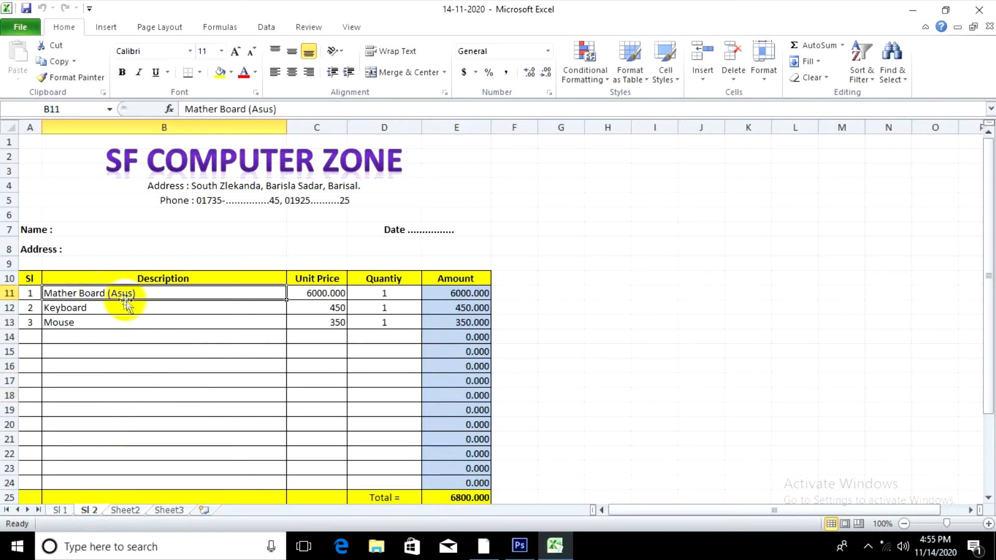
type("Mous")
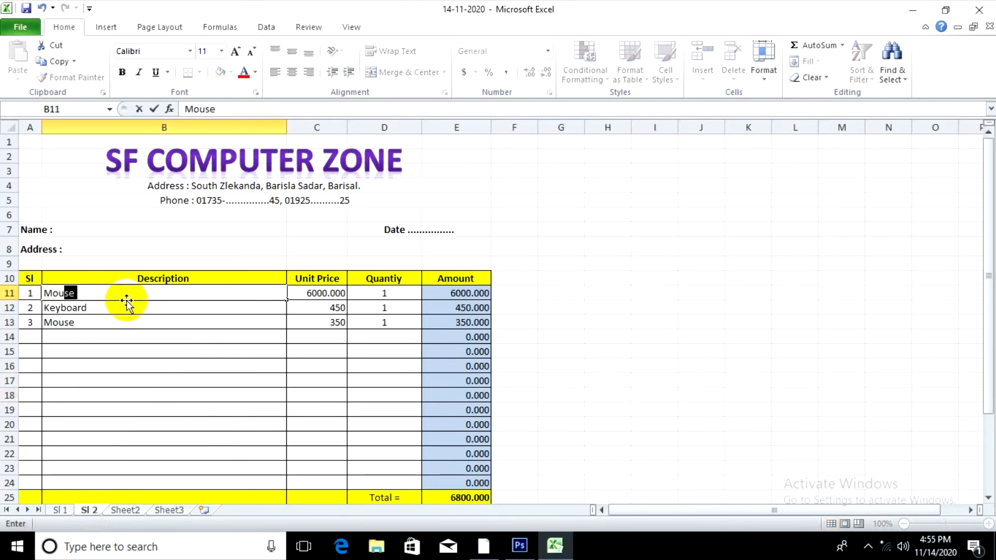
type("e Pad")
key("Tab")
type("100")
key("Tab")
key("Return")
Step: Change the second invoice item on Sl 2 to "USB Cable" with a unit price of 150
left_click(128, 305)
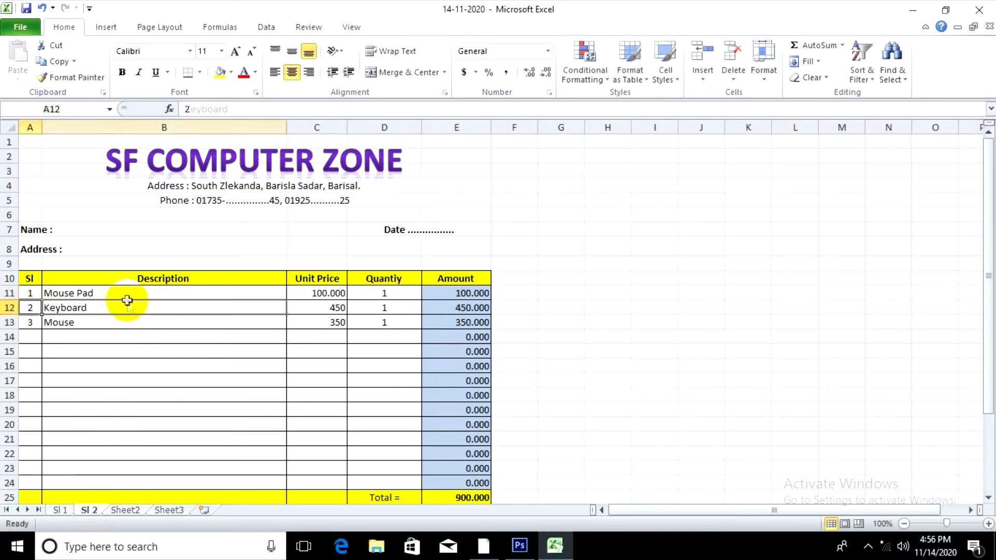
type("U")
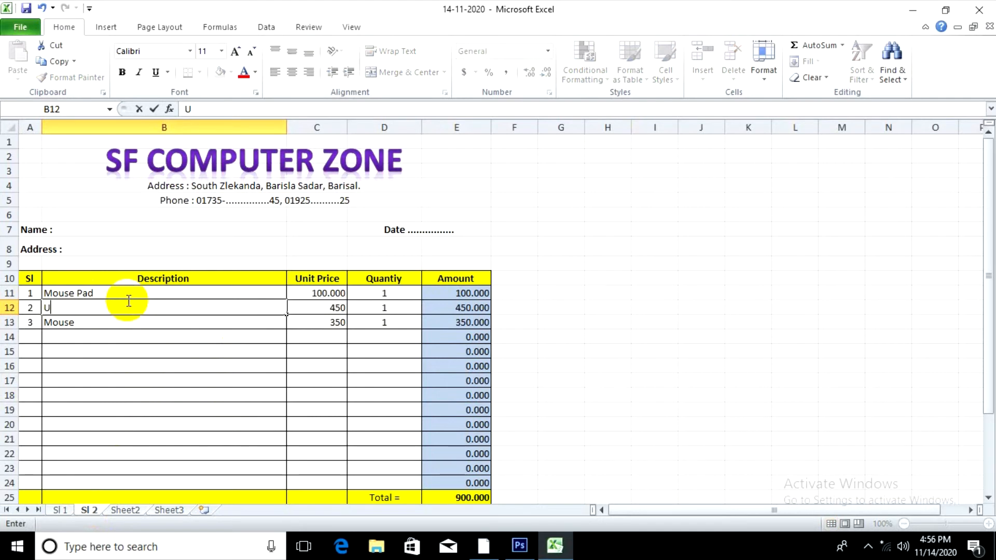
type("SB Cable")
key("Tab")
type("1")
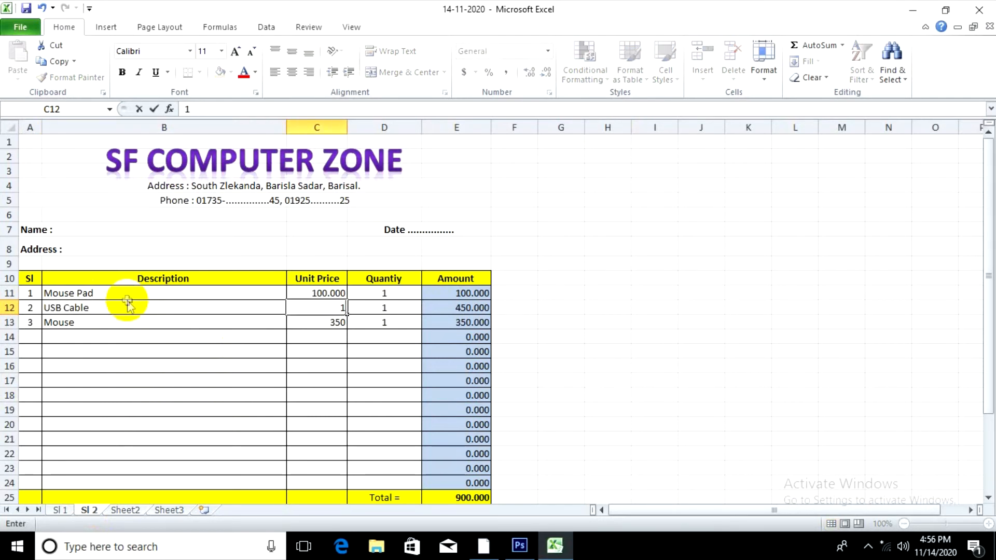
type("50")
key("Tab")
key("Tab")
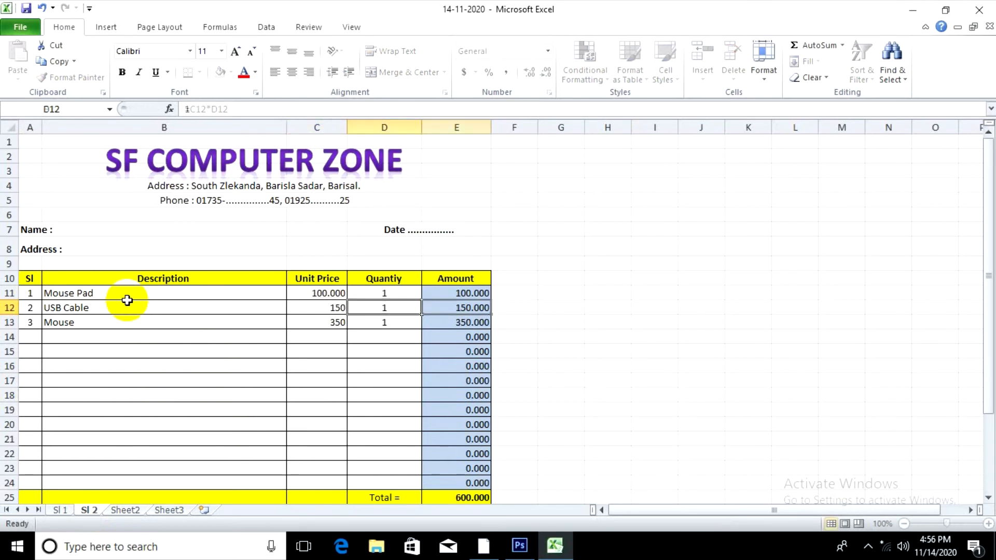
Step: Clear the whole third item row, A13:E13, on Sl 2, including its amount formula
key("Down")
key("Left")
key("Left")
key("Left")
key("Left")
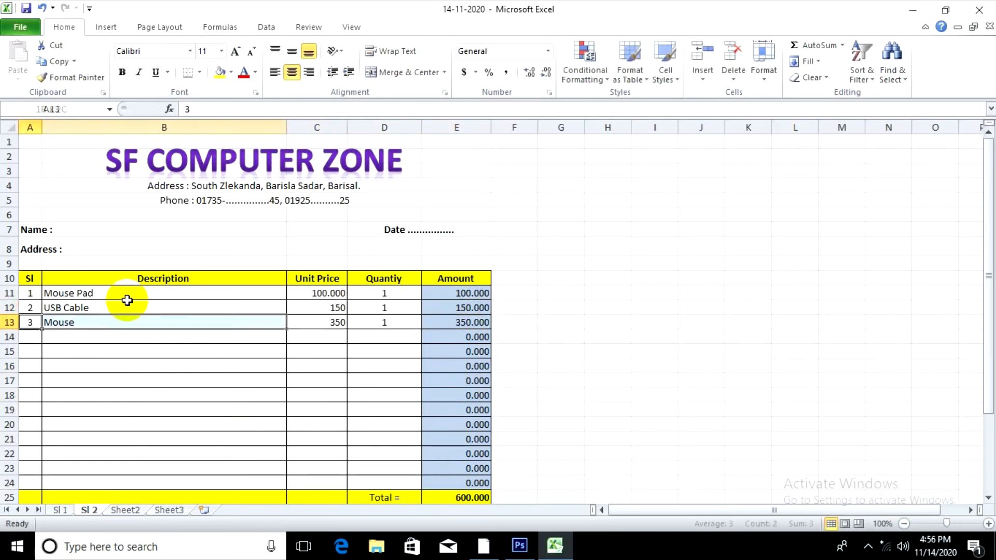
key("shift+Right")
key("shift+Right")
key("shift+Right")
key("shift+Right")
key("Delete")
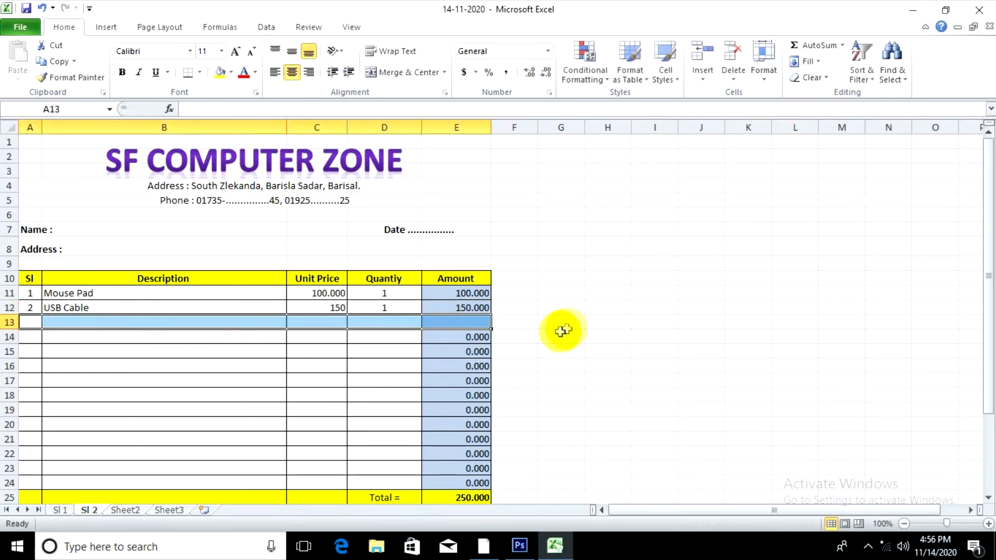
left_click(654, 321)
Step: Clear the amount formulas of the empty item rows, E14:E24, on Sl 2
left_click_drag(462, 336, 467, 483)
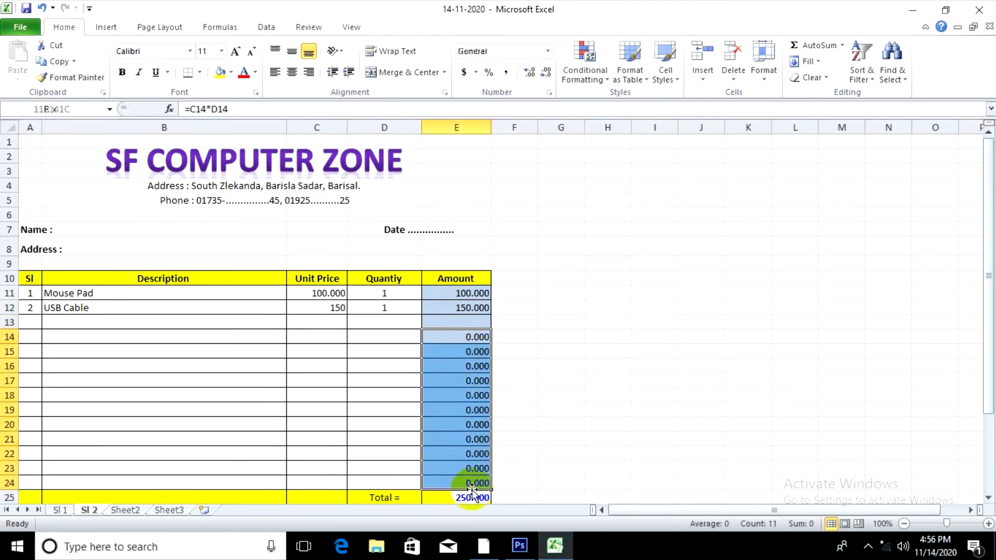
key("Delete")
left_click(636, 355)
scroll(581, 353, "down", 2)
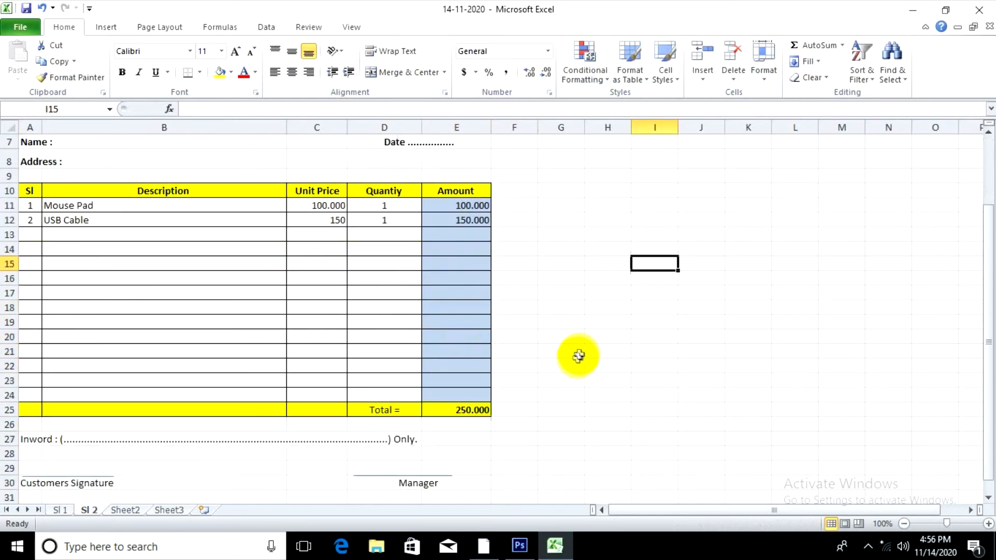
left_click(636, 375)
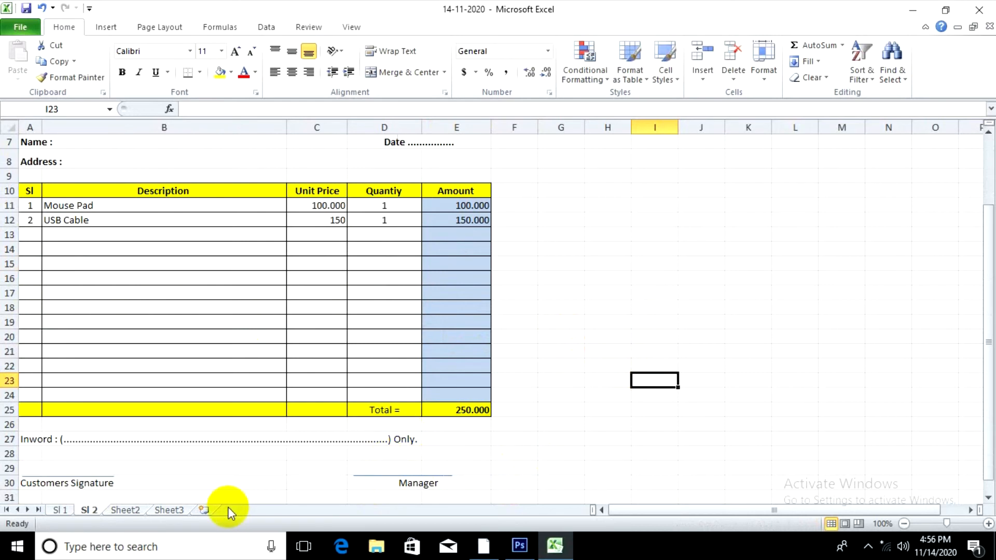
Step: Create a copy of the Sl 2 sheet in the same workbook, placed before Sheet2
right_click(90, 514)
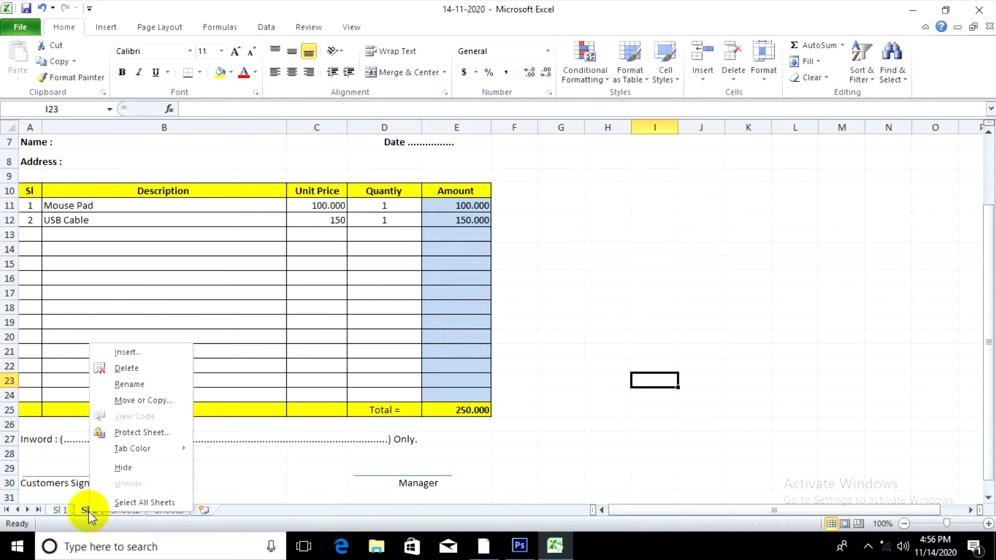
left_click(129, 400)
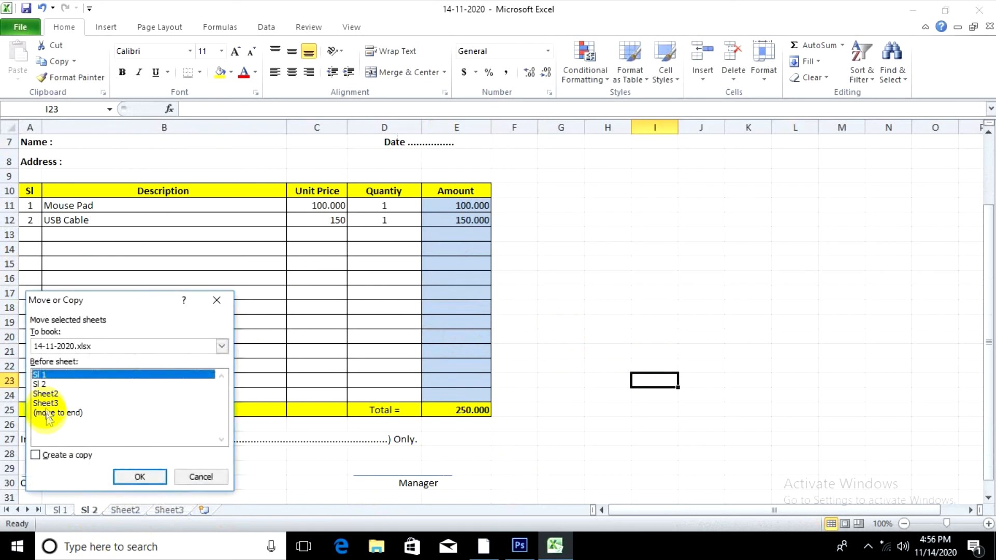
left_click(46, 393)
left_click(42, 456)
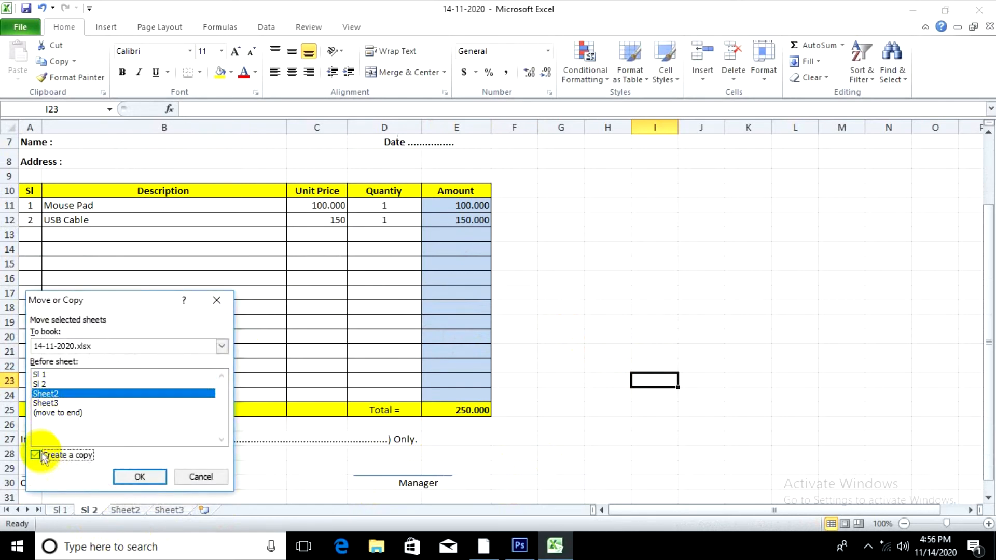
left_click(134, 474)
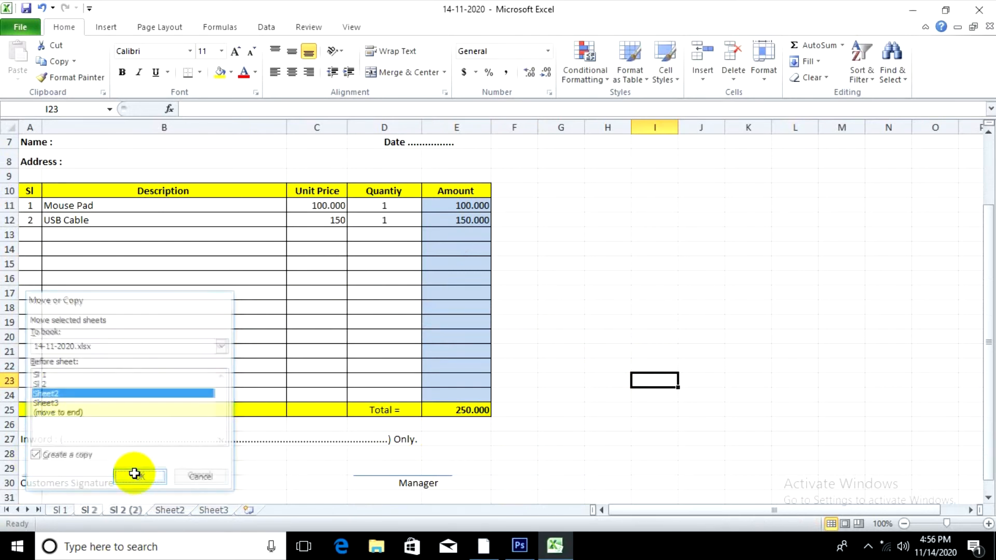
Step: Rename the copied sheet "Sl 2 (2)" to "Sl 3"
right_click(122, 502)
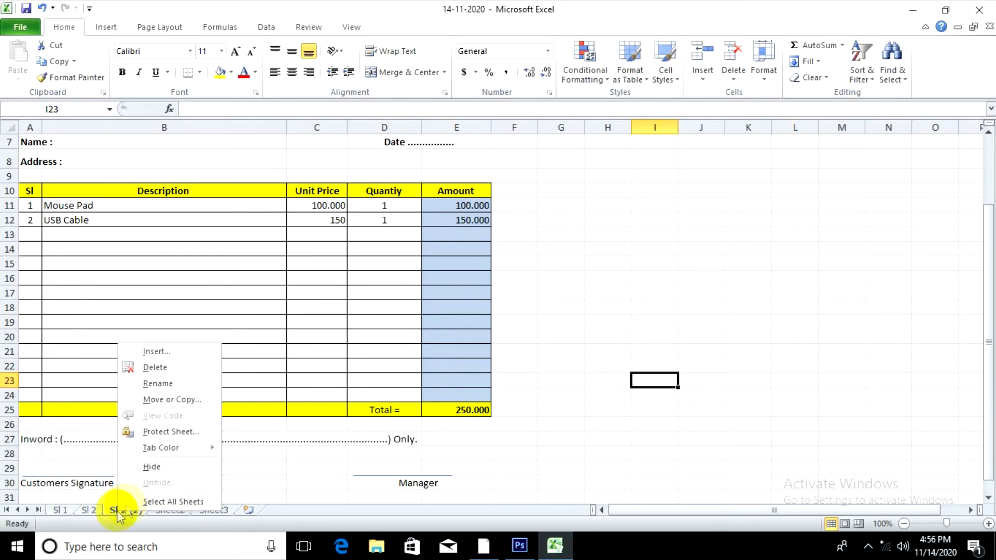
left_click(156, 384)
left_click_drag(119, 509, 137, 509)
type("3")
left_click(597, 382)
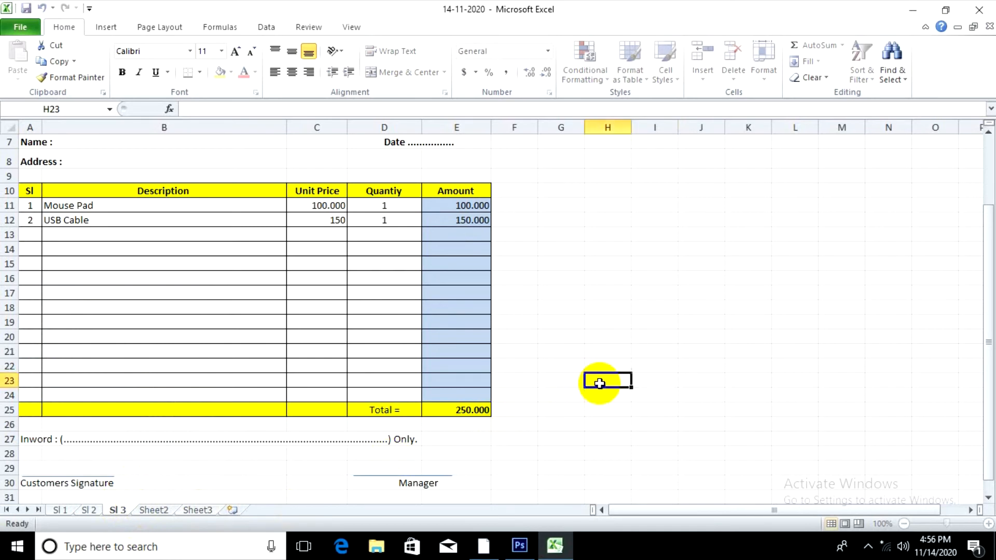
Step: On Sl 3, change the first invoice item to "Culling Fan" with a unit price of 250
left_click(88, 210)
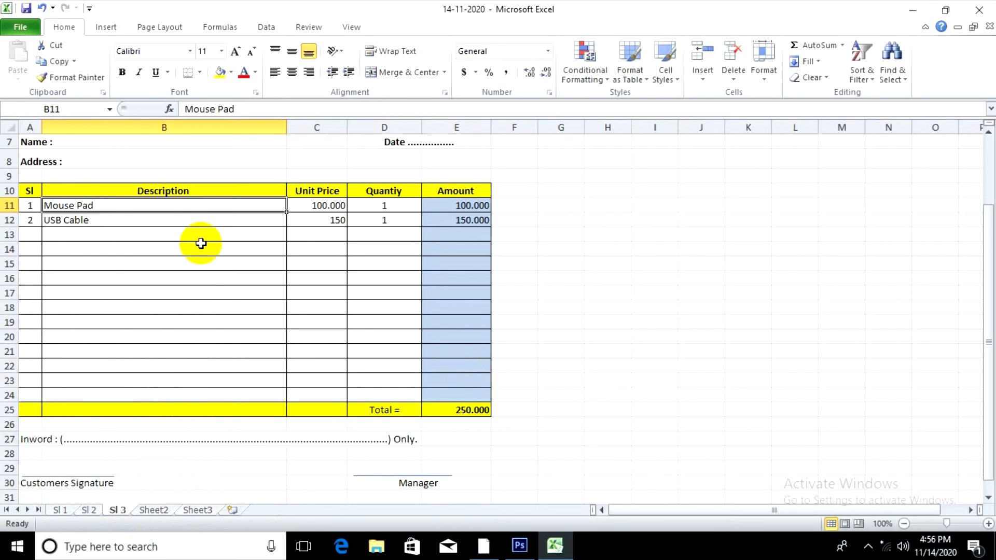
type("Culling Fan")
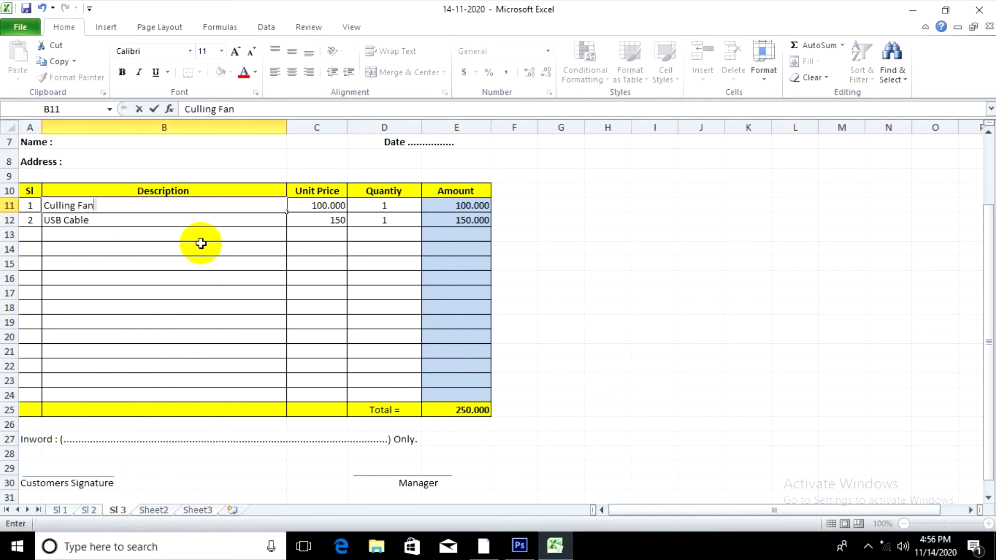
key("Right")
key("Right")
key("Left")
type("250")
key("Return")
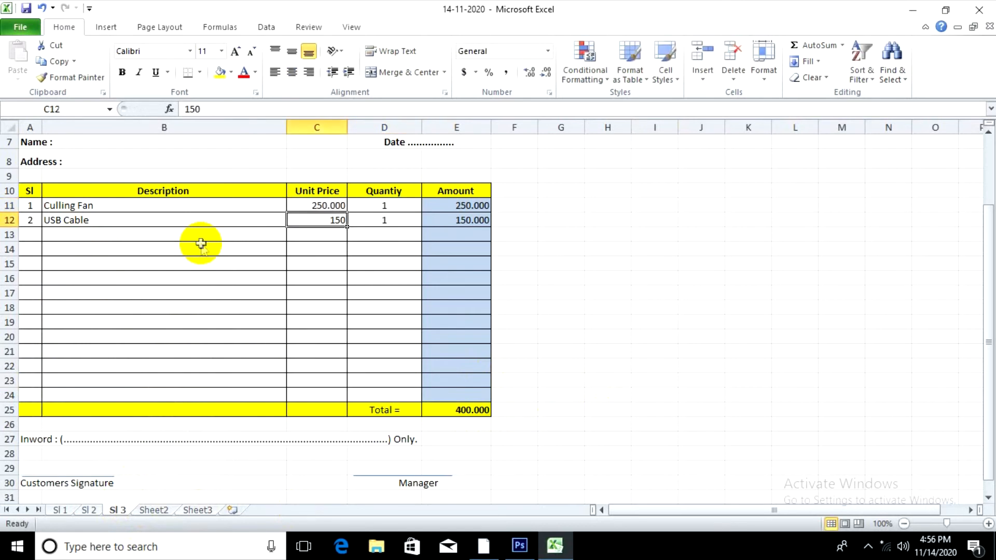
Step: On Sl 3, change the second invoice item to "Ram" with a unit price of 1800
key("Left")
key("Left")
key("Right")
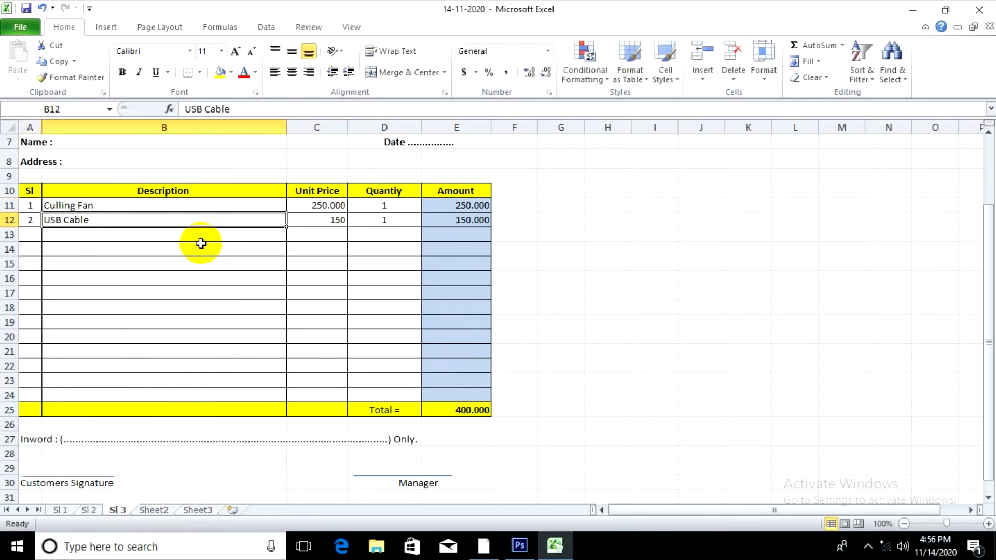
type("Ram")
key("Right")
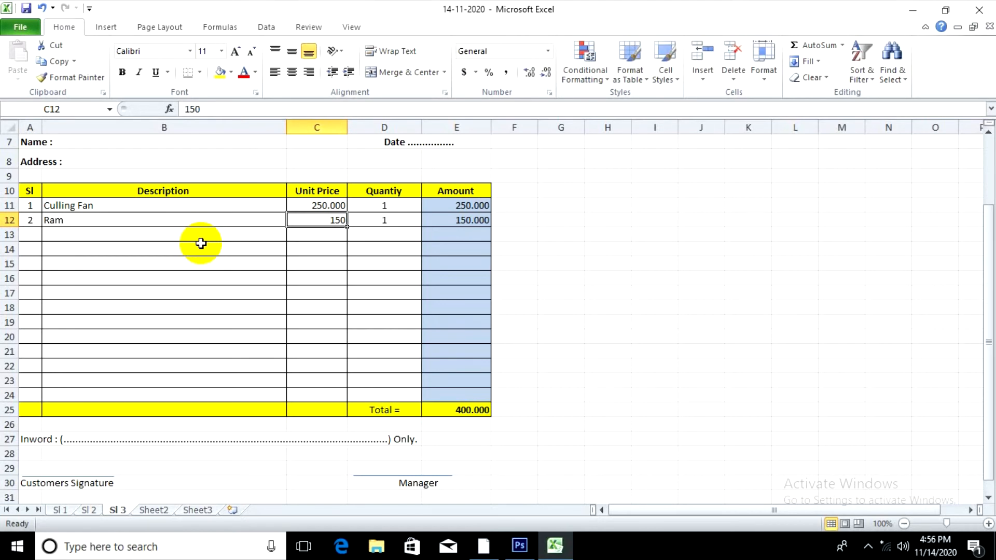
type("1800")
key("Right")
left_click(678, 338)
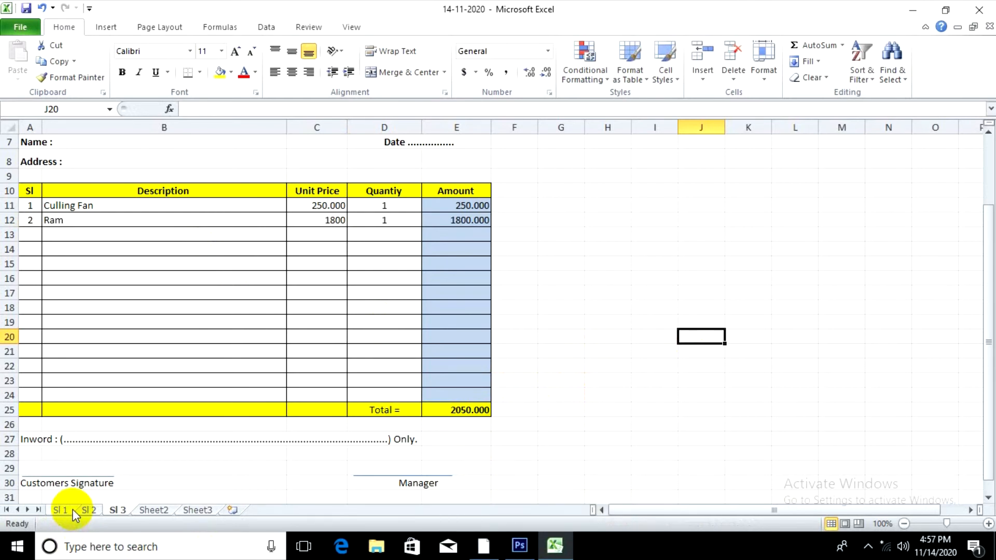
left_click(651, 423)
left_click(470, 405)
left_click(607, 378)
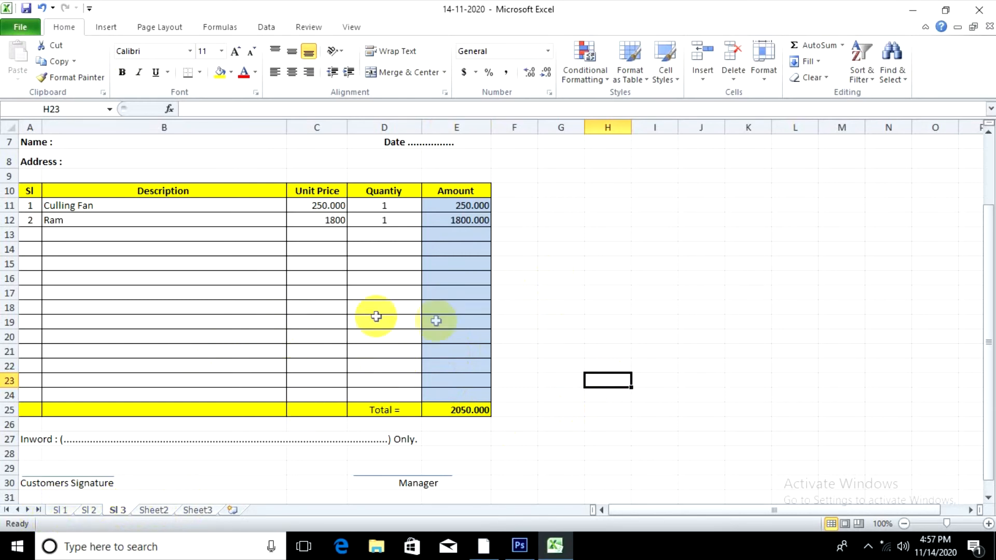
scroll(433, 319, "up", 2)
scroll(467, 337, "down", 5)
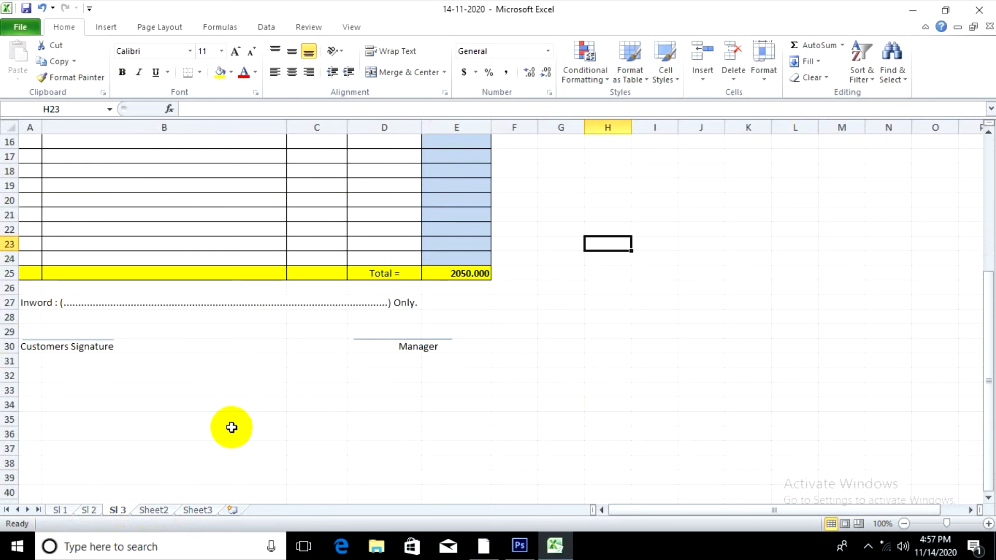
left_click(563, 390)
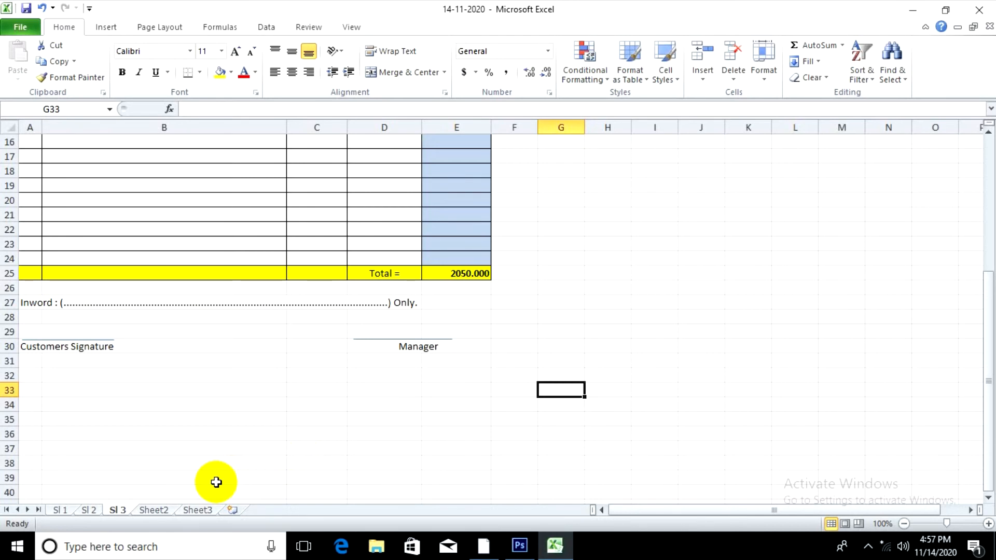
left_click(375, 447)
Step: Rename Sheet3 to "Per Day Total Taka"
left_click(199, 509)
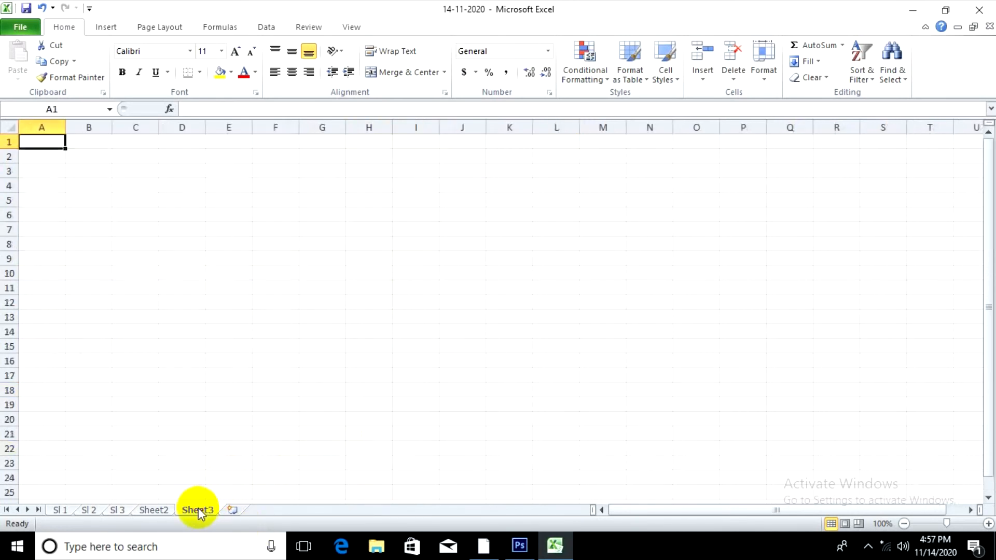
right_click(198, 509)
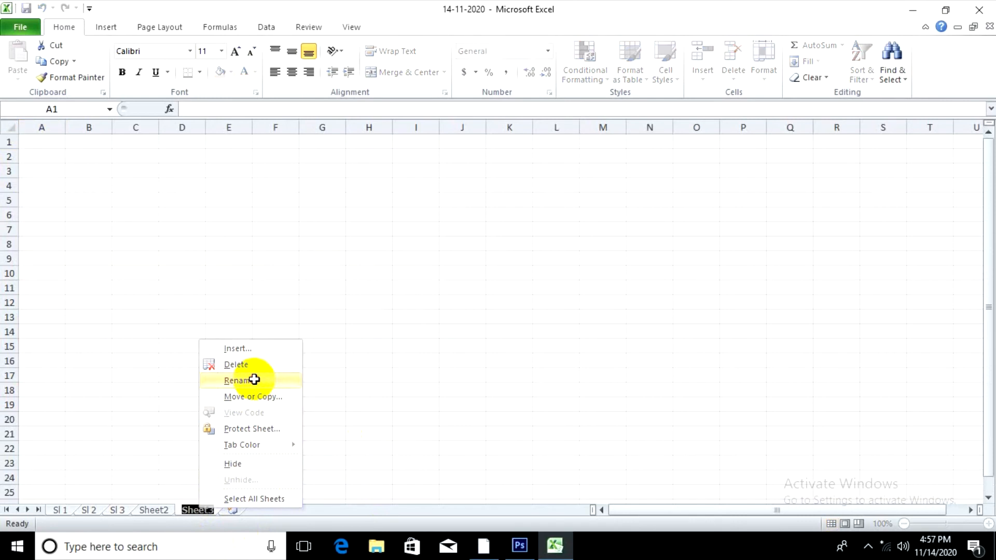
left_click(254, 380)
type("To")
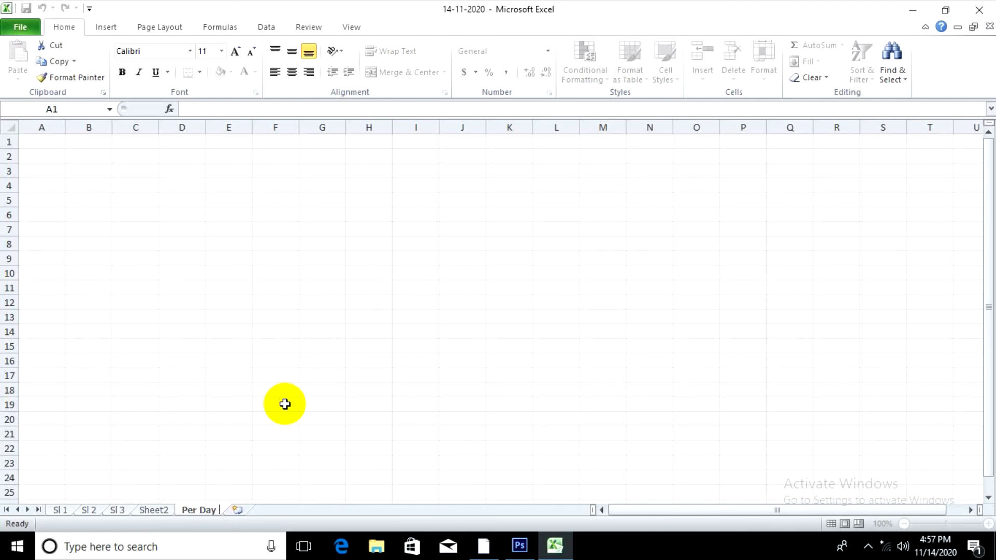
type("Total Taka")
left_click(285, 404)
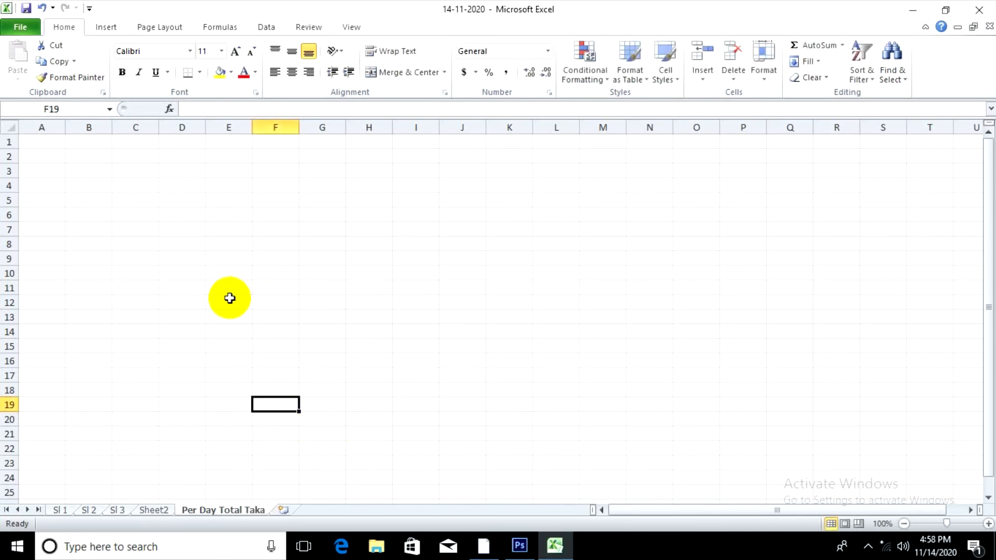
Step: Enter the date 14-11-2020 in cell A3 of the Per Day Total Taka sheet
left_click(46, 173)
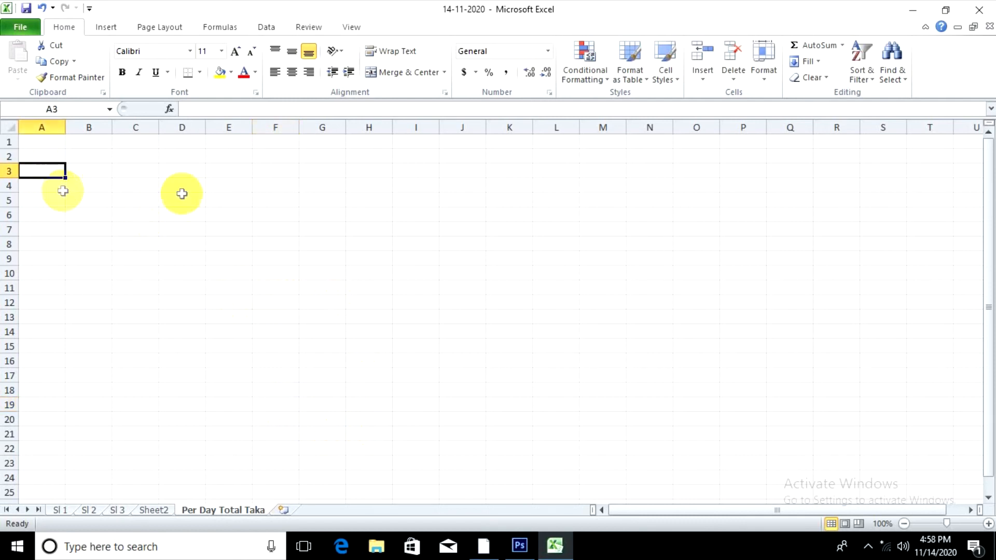
type("14-11")
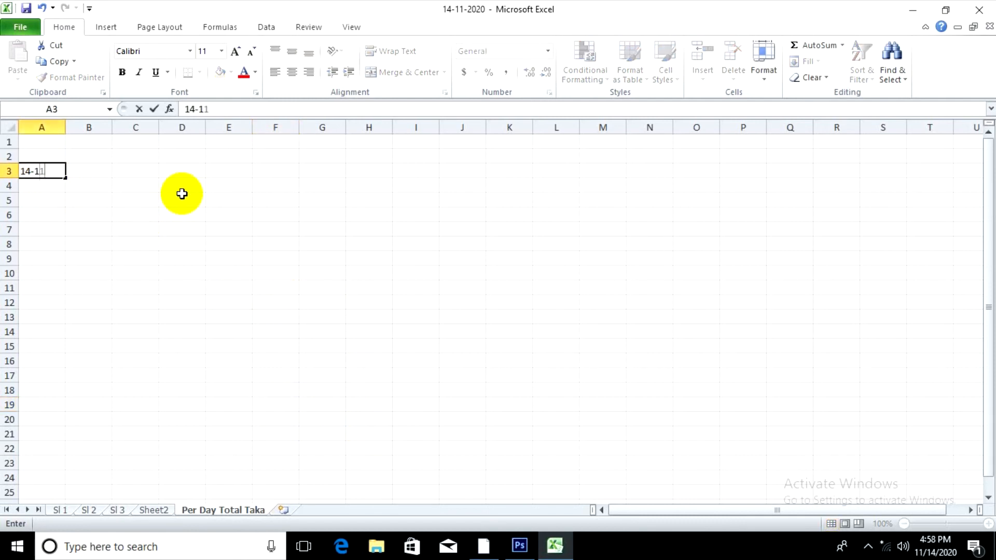
type("-2020")
key("Return")
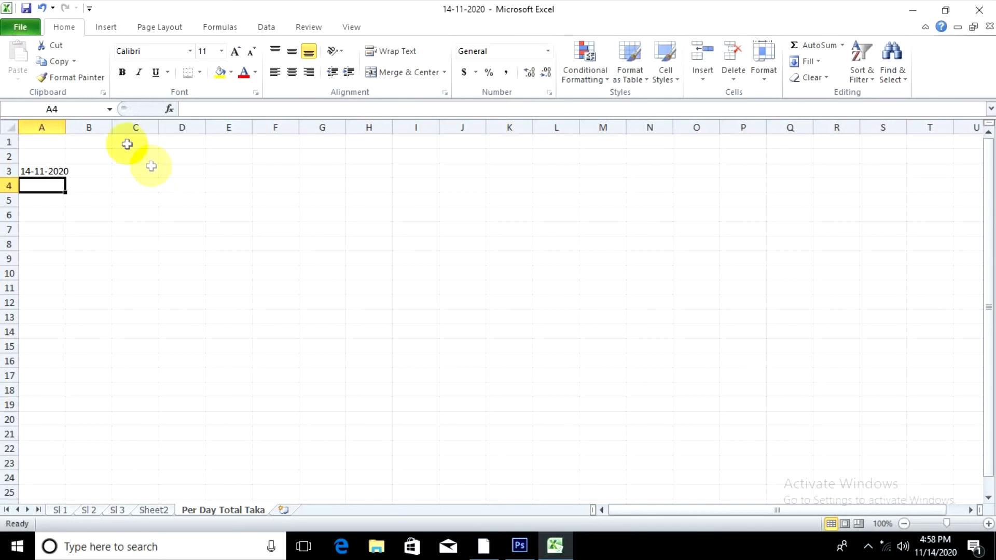
Step: Narrow column B to a thin spacer and widen column C beside the date
left_click_drag(112, 127, 82, 132)
left_click(103, 169)
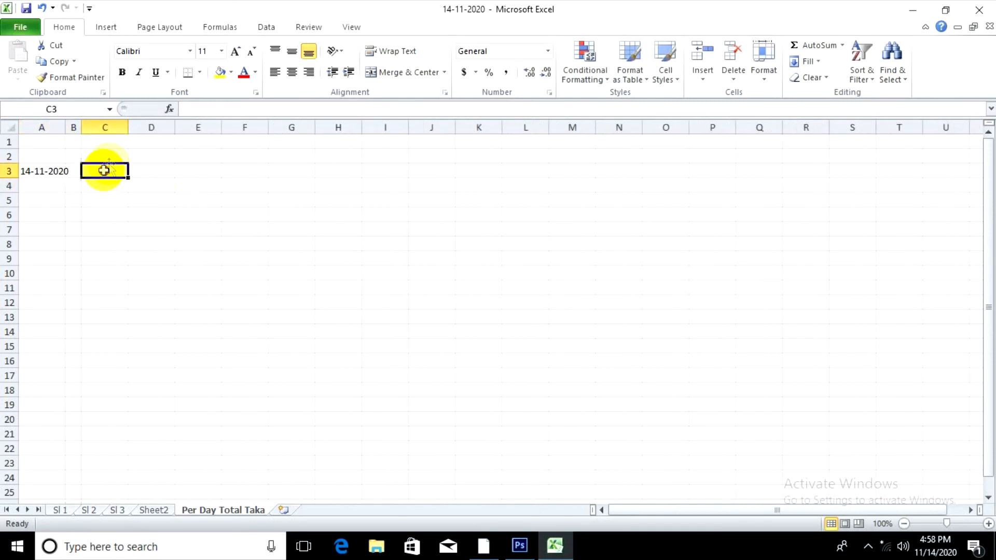
left_click_drag(121, 127, 163, 129)
left_click(194, 318)
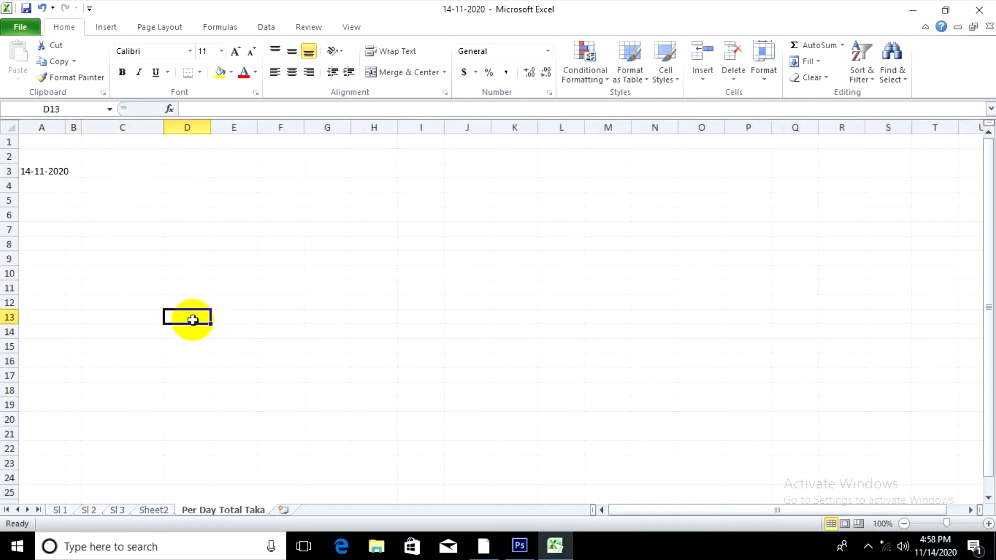
Step: In C3, add up the totals in E25 of Sl 1, Sl 2 and Sl 3 with the formula ='Sl 1'!E25+'Sl 2'!E25+'Sl 3'!E25
left_click(106, 174)
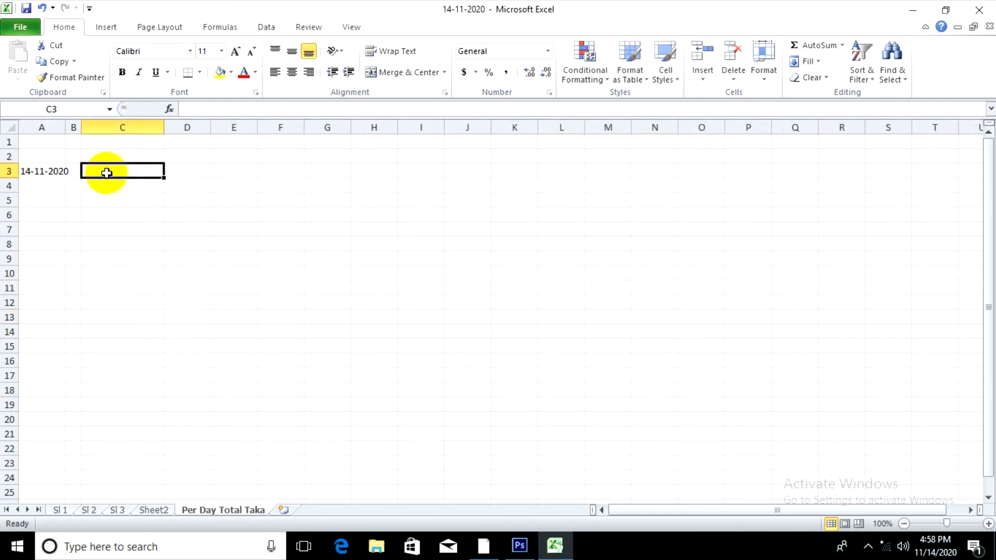
type("=")
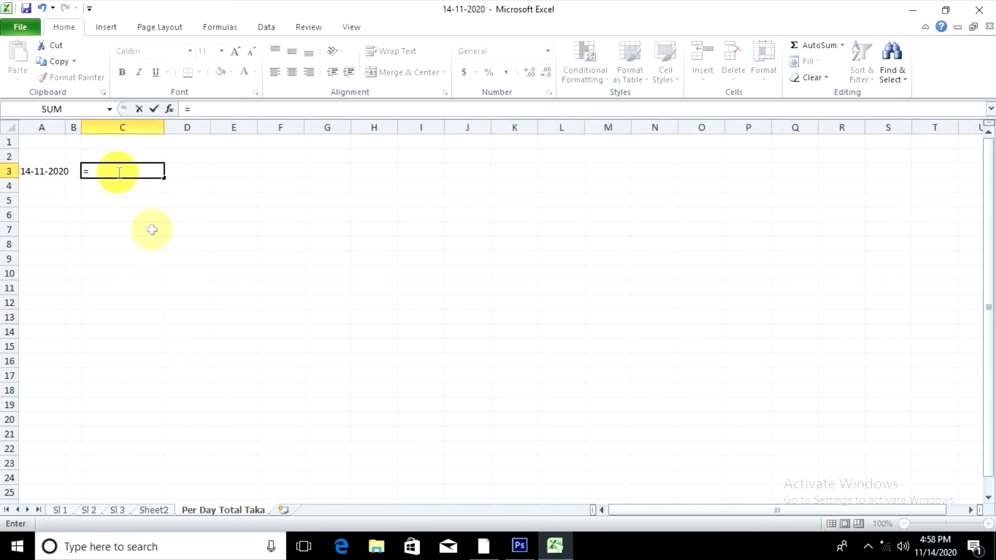
left_click(59, 509)
scroll(209, 477, "down", 4)
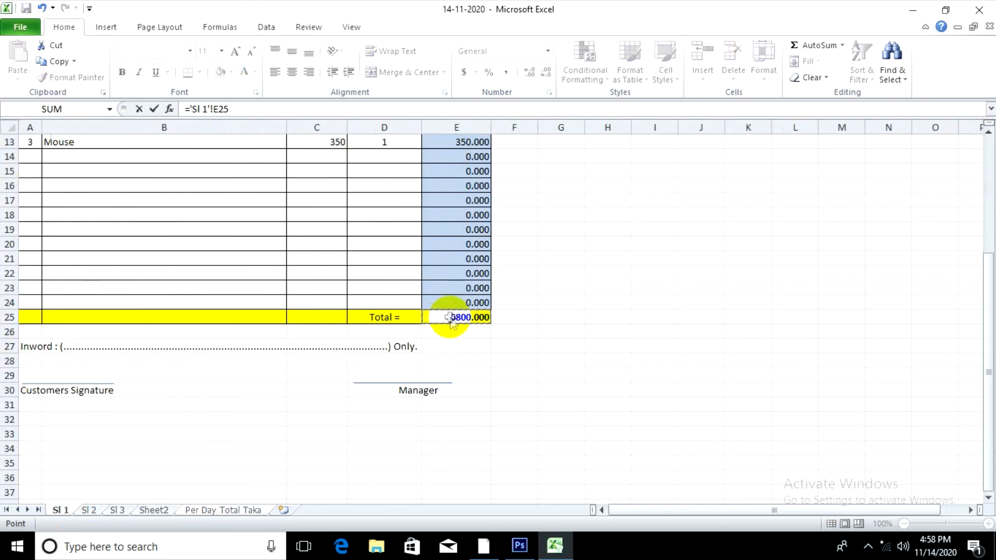
type("+")
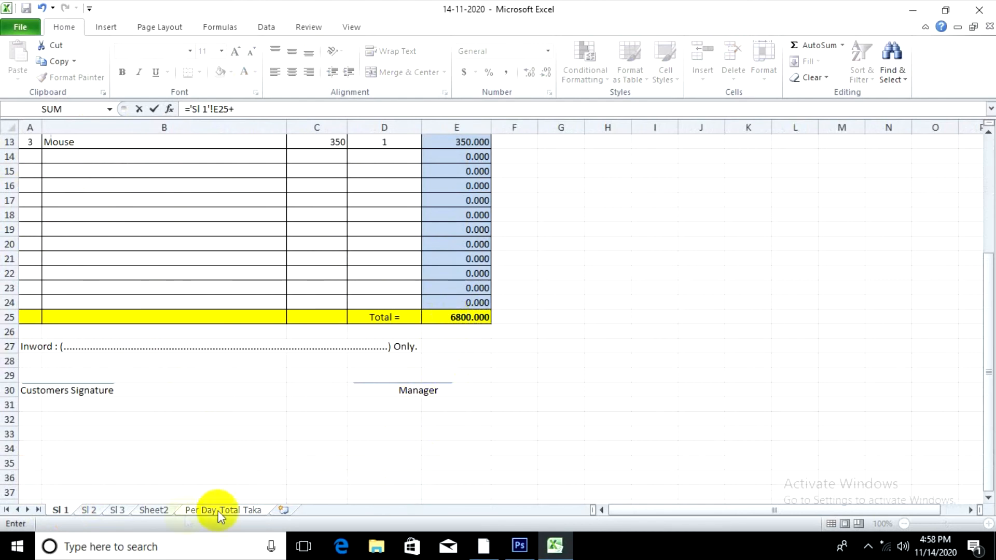
left_click(87, 510)
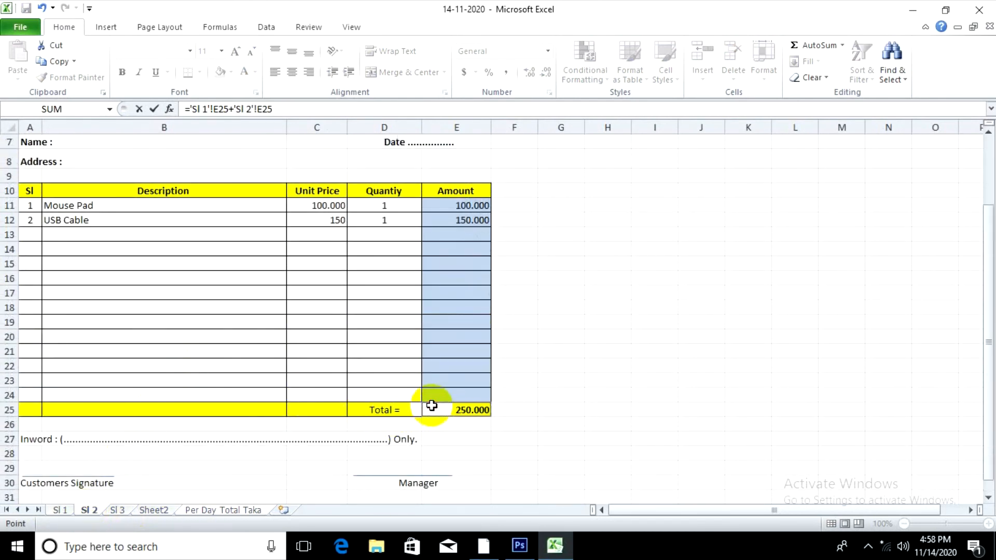
type("+")
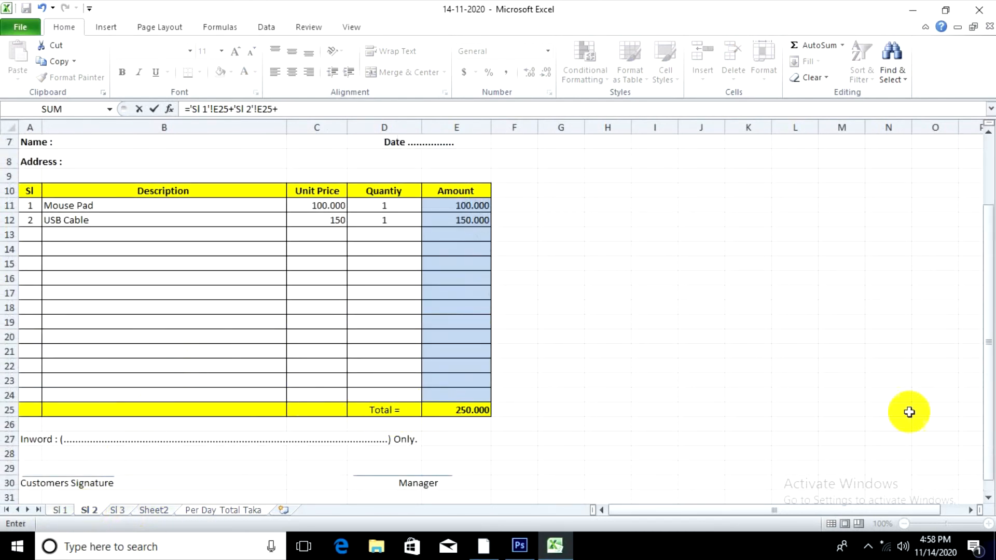
left_click(128, 511)
left_click(450, 273)
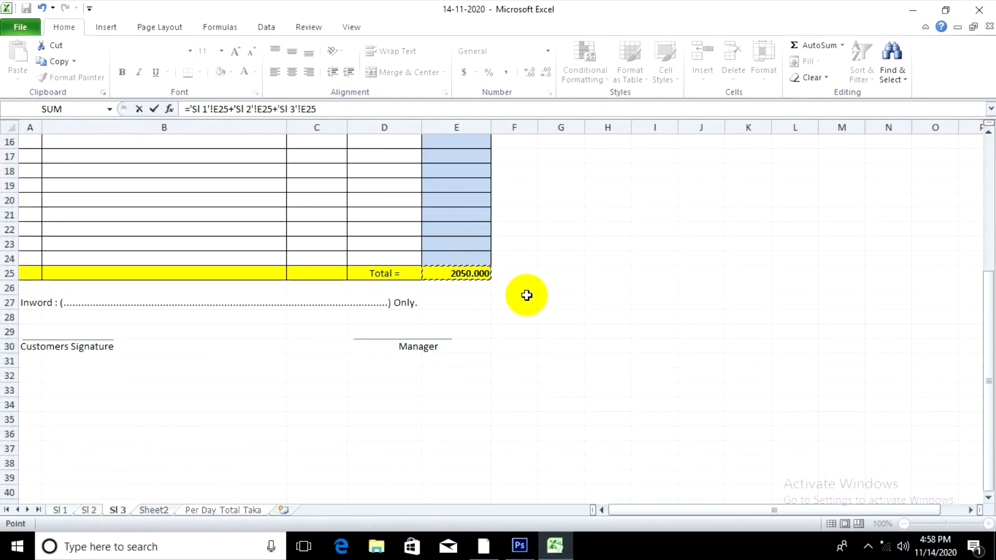
key("Return")
left_click(506, 273)
Step: Format the combined total in C3 with four decimal places and a yellow fill
left_click(111, 171)
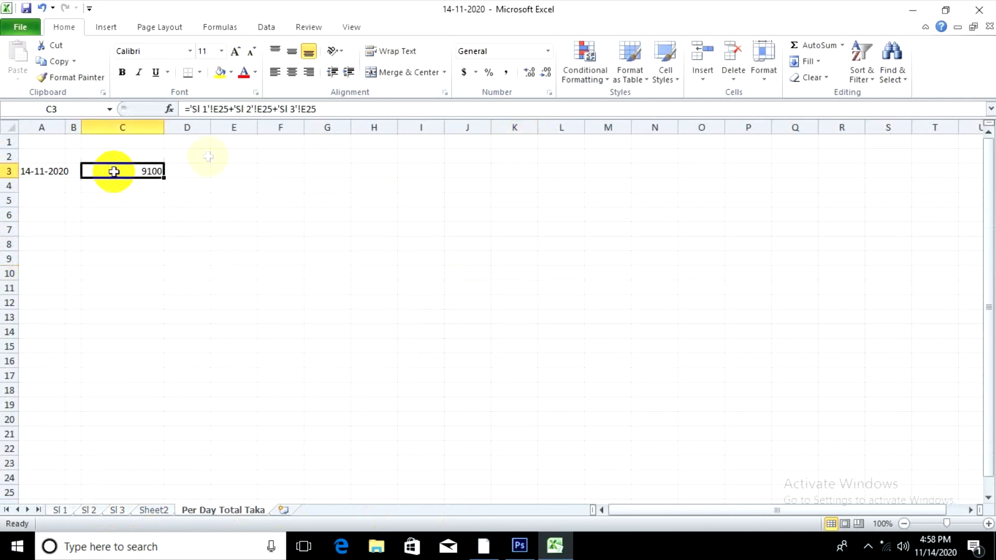
left_click(530, 73)
left_click(530, 73)
left_click(220, 72)
left_click(233, 287)
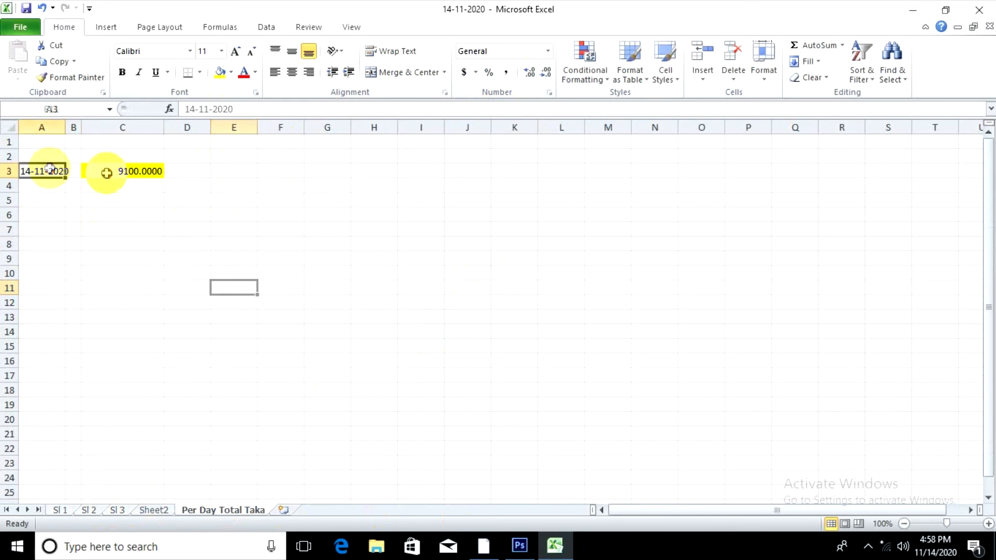
Step: Make the date and total in A3:C3 bold at font size 26
left_click_drag(45, 170, 140, 171)
left_click(123, 74)
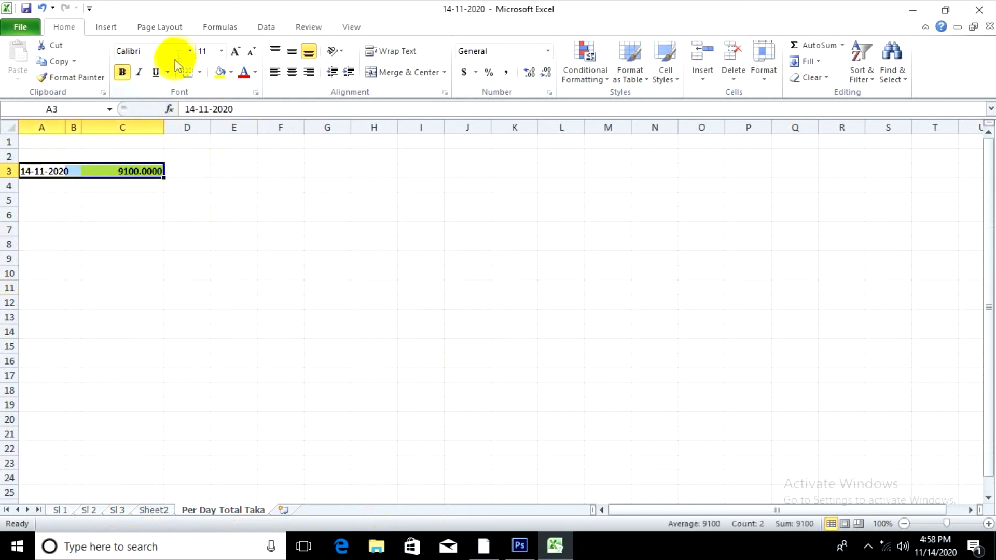
left_click(221, 51)
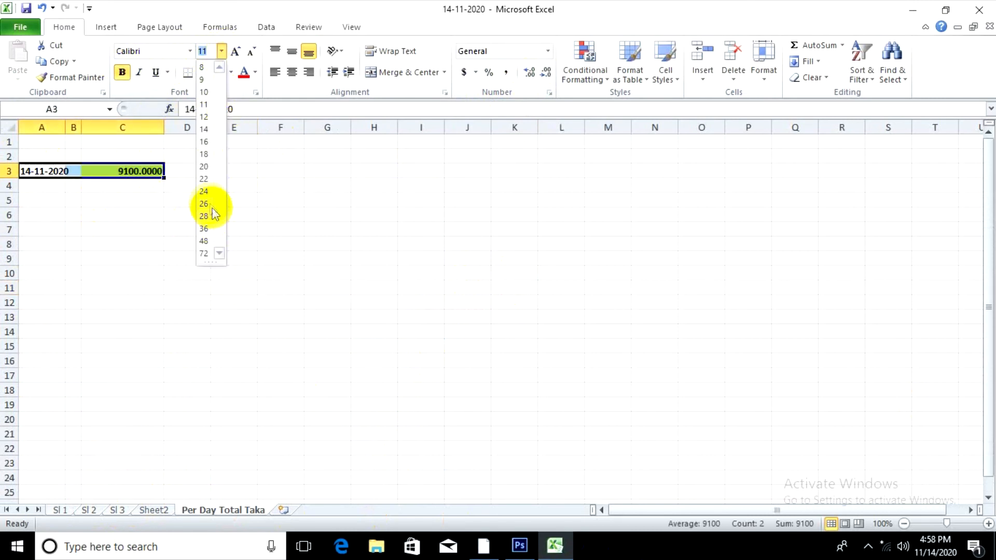
left_click(204, 203)
Step: Widen columns C and B so the enlarged date and total fit
left_click_drag(161, 129, 232, 130)
left_click(256, 305)
left_click_drag(82, 127, 154, 133)
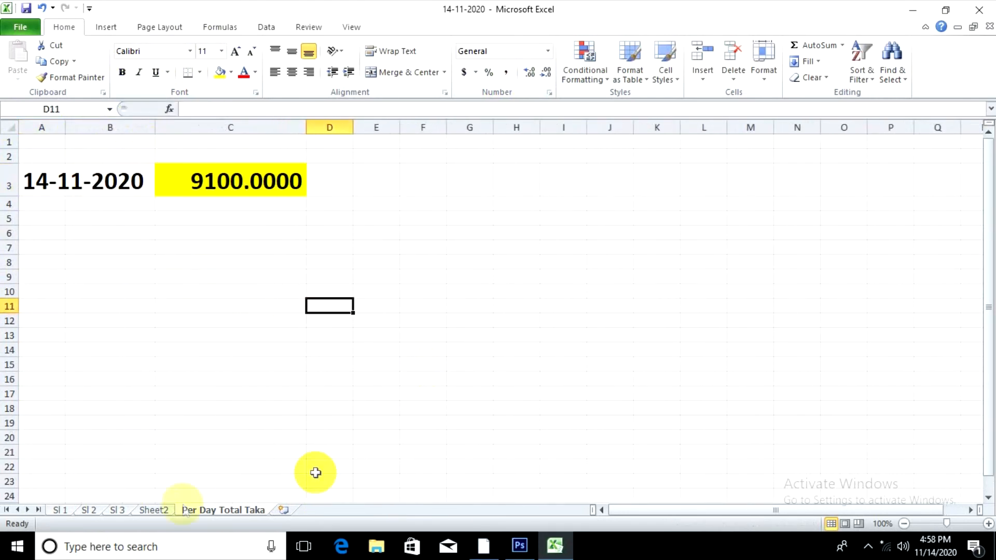
Step: Examine the combined total in C3 and the formula behind it
left_click(174, 179)
left_click(270, 304)
left_click(204, 351)
left_click(235, 183)
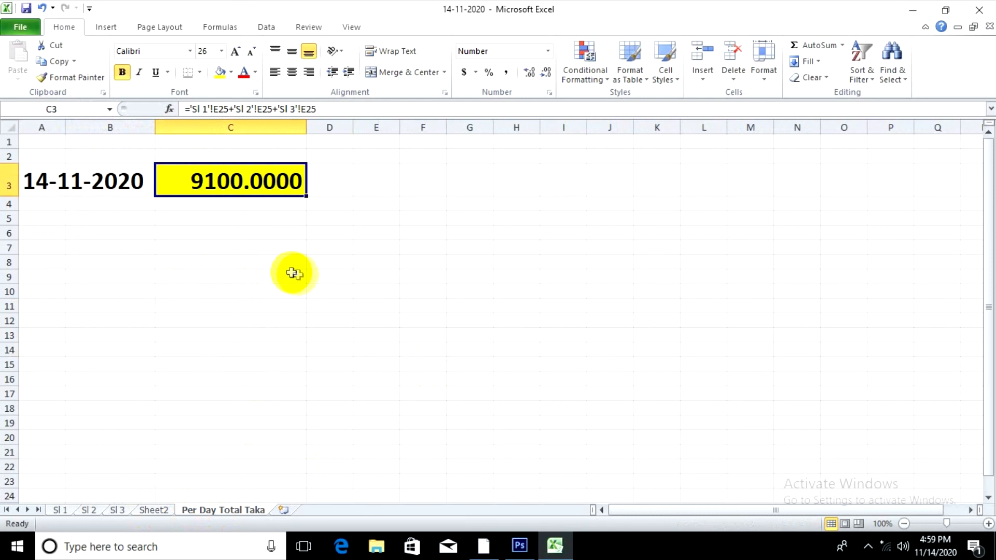
left_click(257, 364)
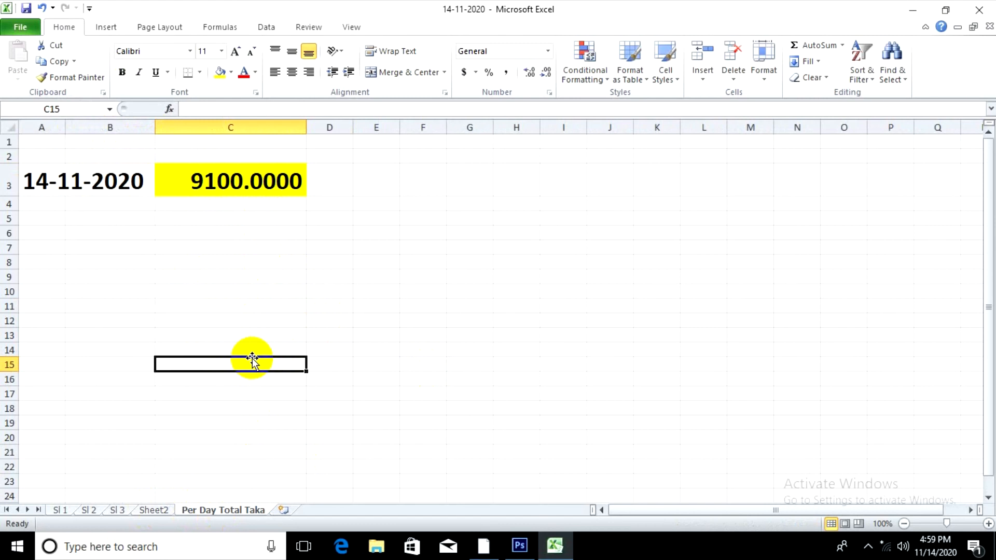
left_click(388, 279)
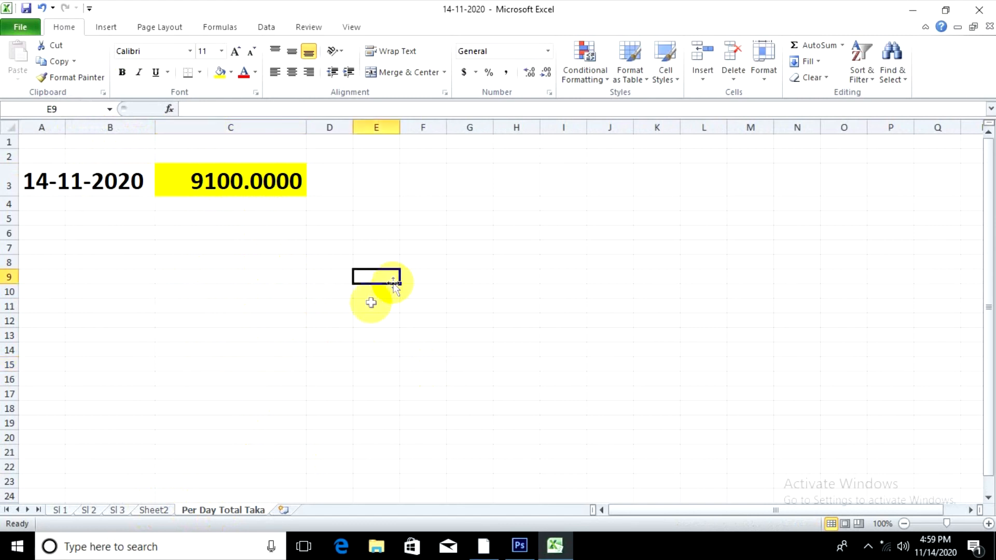
left_click(200, 302)
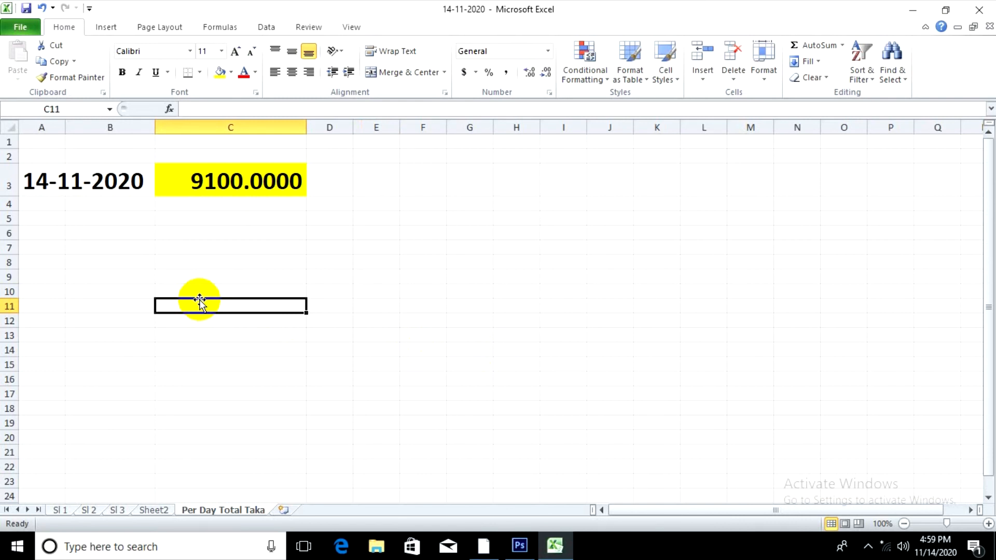
left_click(203, 176)
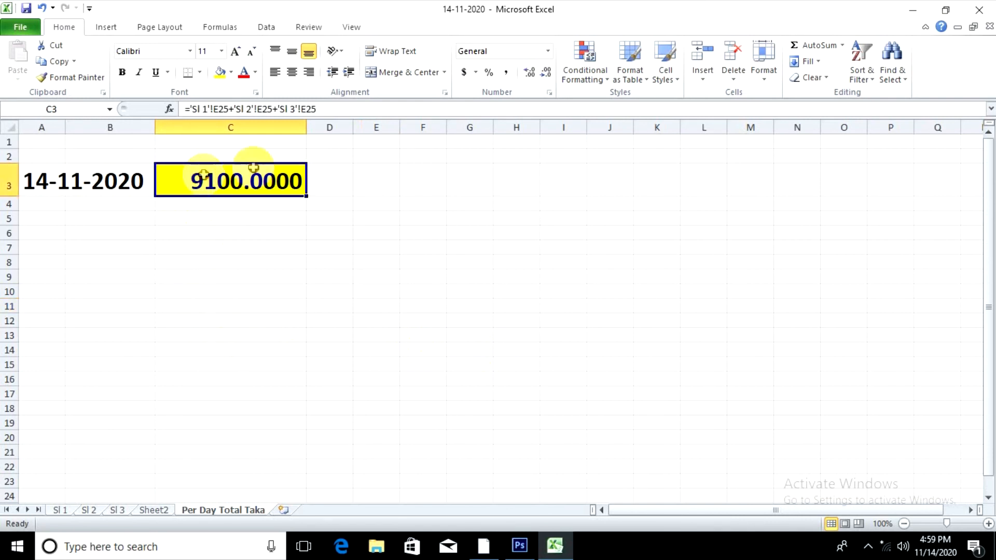
left_click(260, 301)
left_click(229, 178)
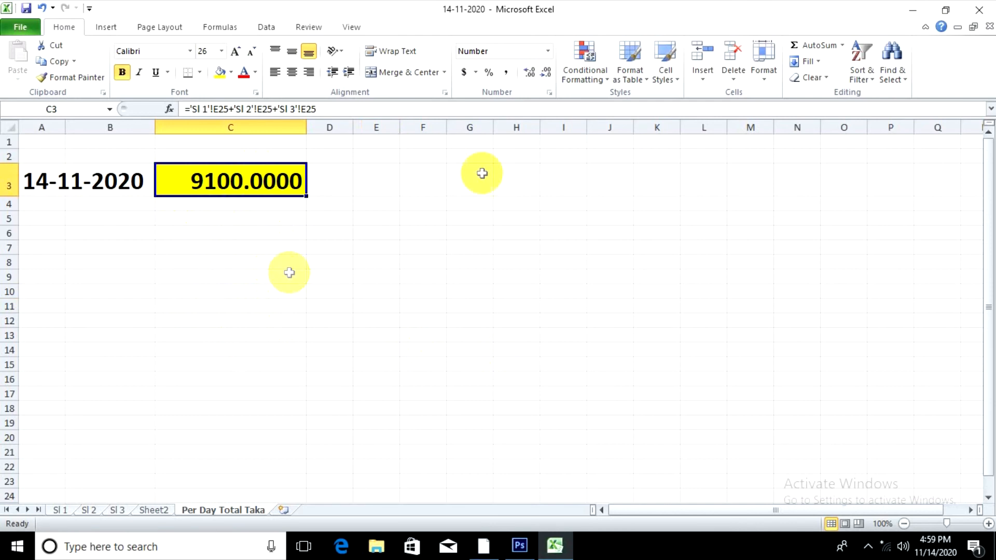
Step: Close the 14-11-2020 workbook and select its file on the desktop
left_click(979, 9)
left_click_drag(410, 167, 254, 115)
left_click(423, 205)
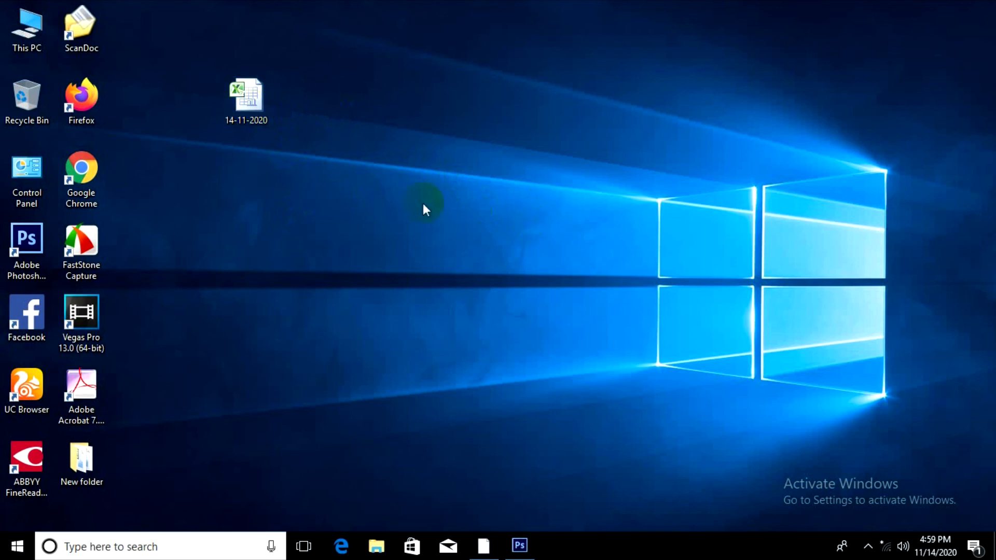
left_click(247, 100)
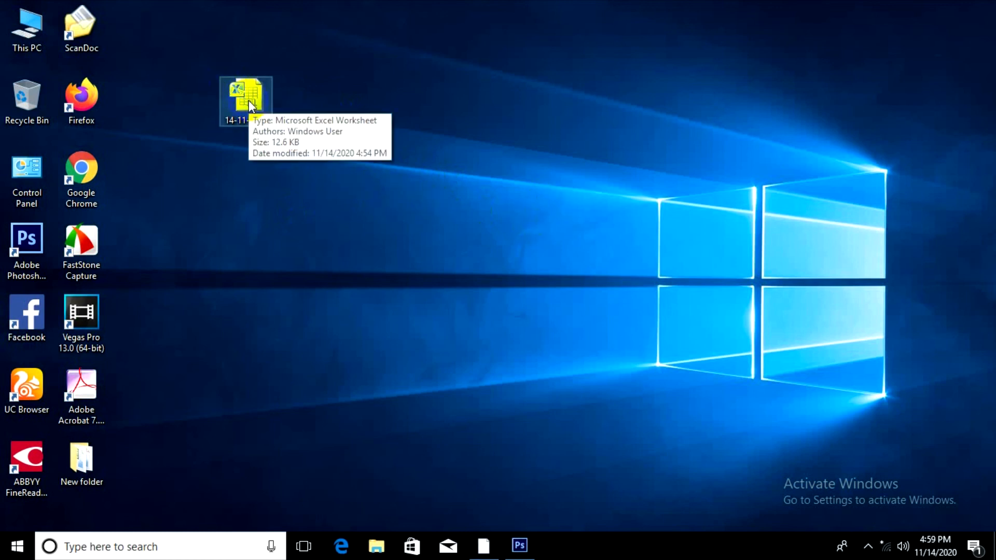
Step: Duplicate the 14-11-2020 workbook on the desktop and rename the copy as 15-11-2020
left_click_drag(242, 101, 357, 107, "ctrl")
left_click(400, 111)
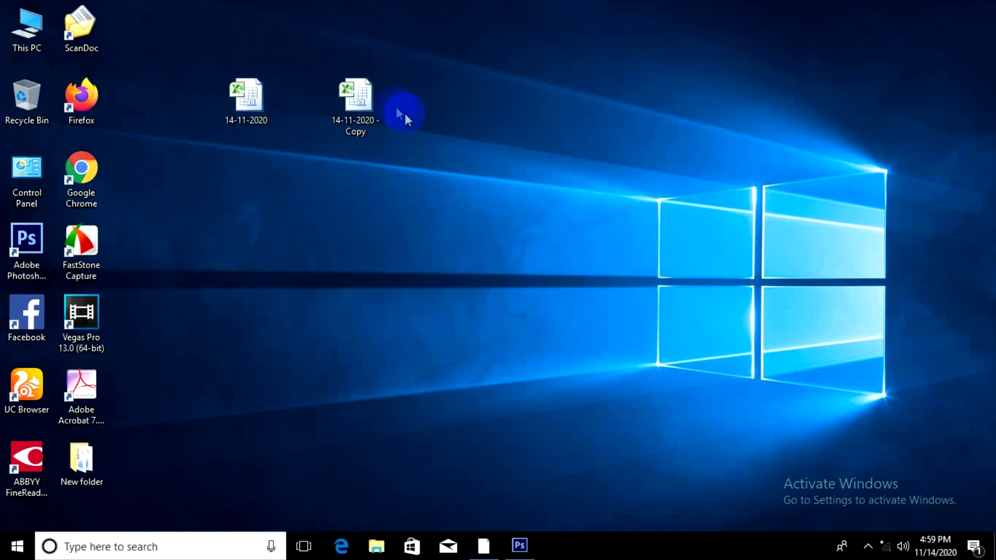
right_click(365, 101)
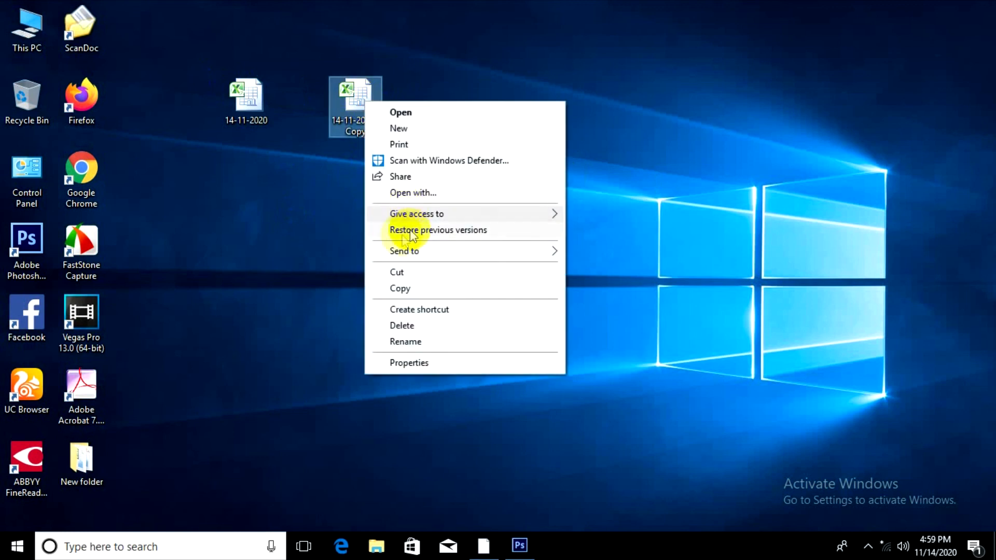
left_click(402, 344)
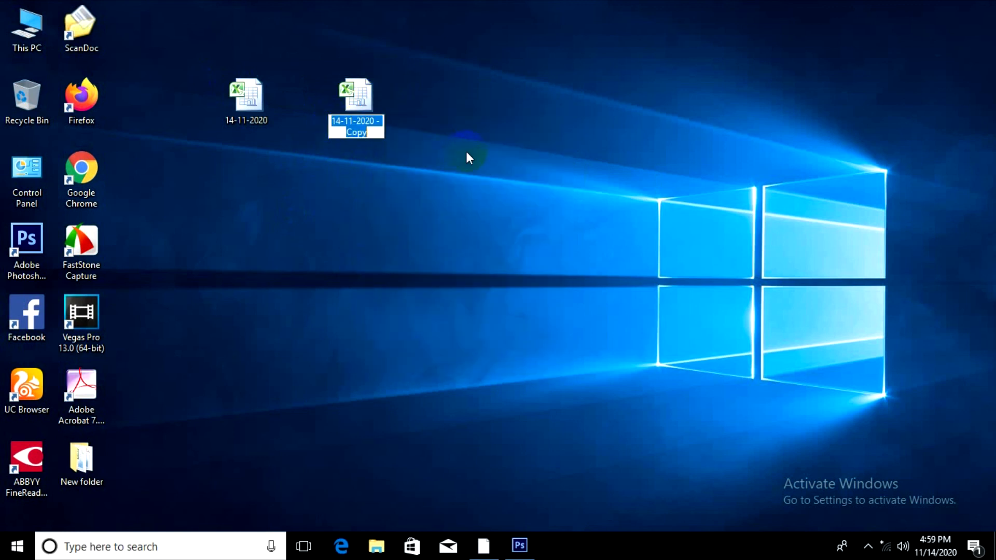
type("159")
type("-11-2020")
key("Return")
Step: Open the 15-11-2020 workbook in Excel and show its Sl 1 invoice sheet
double_click(357, 95)
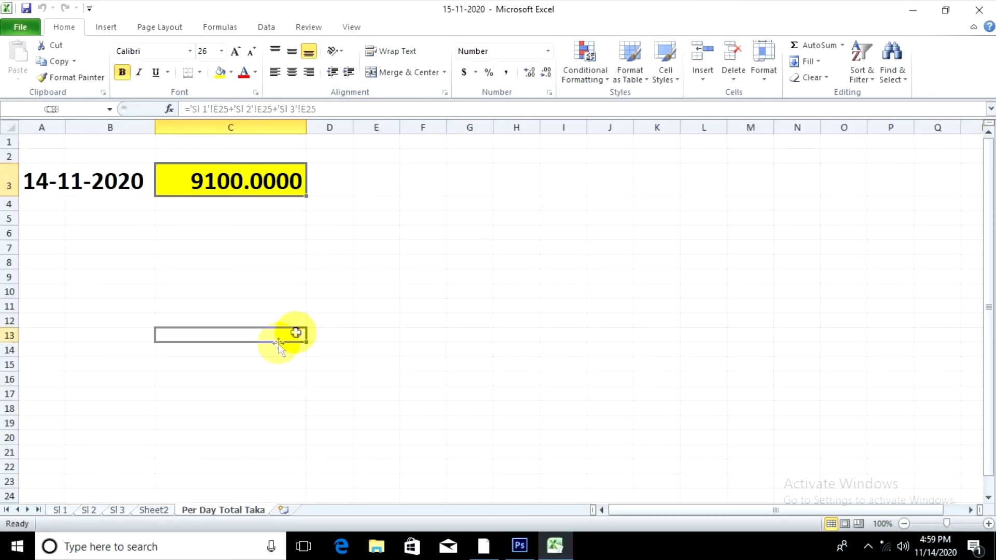
left_click(57, 513)
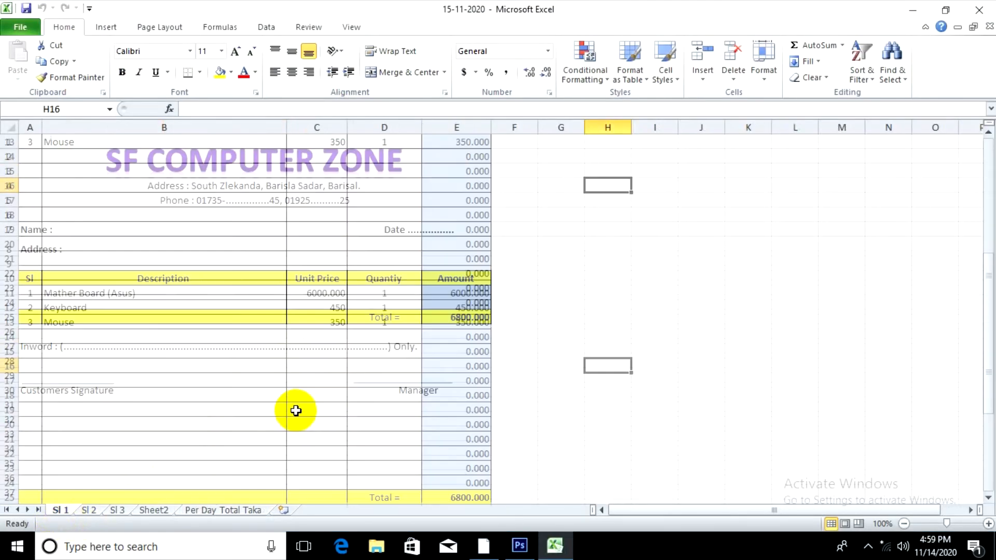
left_click(728, 169)
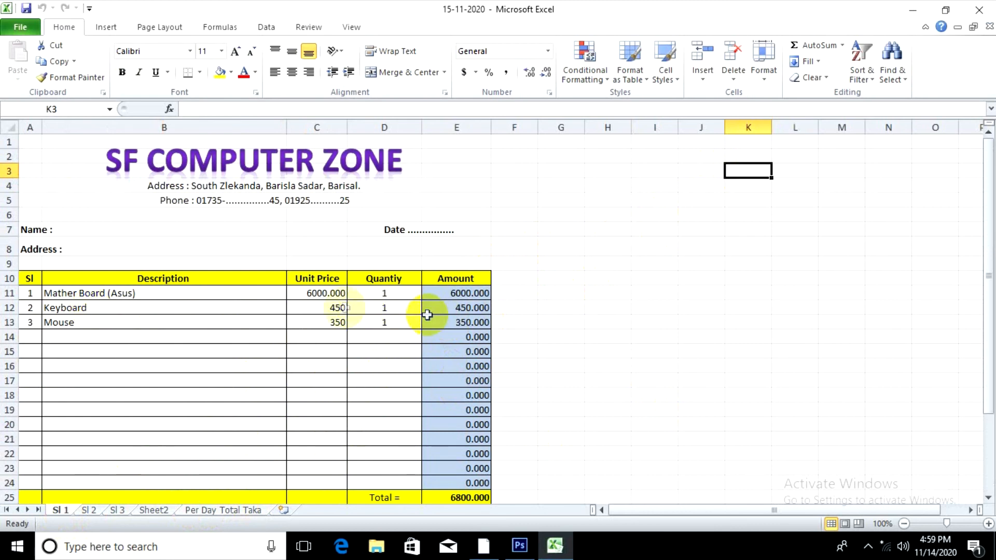
Step: Set the unit prices on the Sl 1 invoice to 500 for Mather Board (Asus), 300 for Keyboard and 8000 for Mouse
left_click(319, 292)
type("500")
key("Return")
type("300")
key("Return")
type("80")
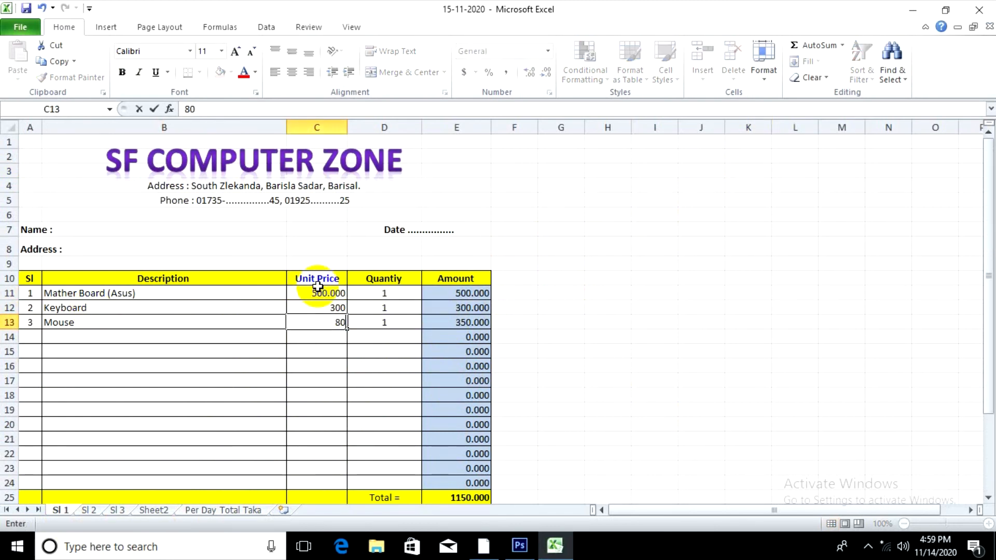
type("00")
key("Return")
left_click_drag(685, 278, 747, 278)
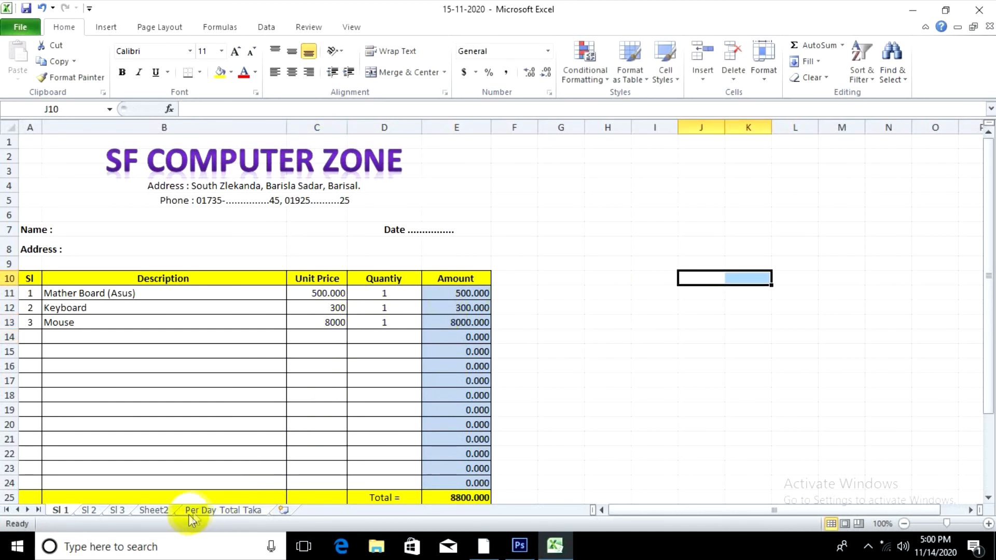
Step: Check the combined total in C3 of Per Day Total Taka against the Sl 1 invoice
left_click(220, 509)
left_click(515, 291)
left_click(196, 186)
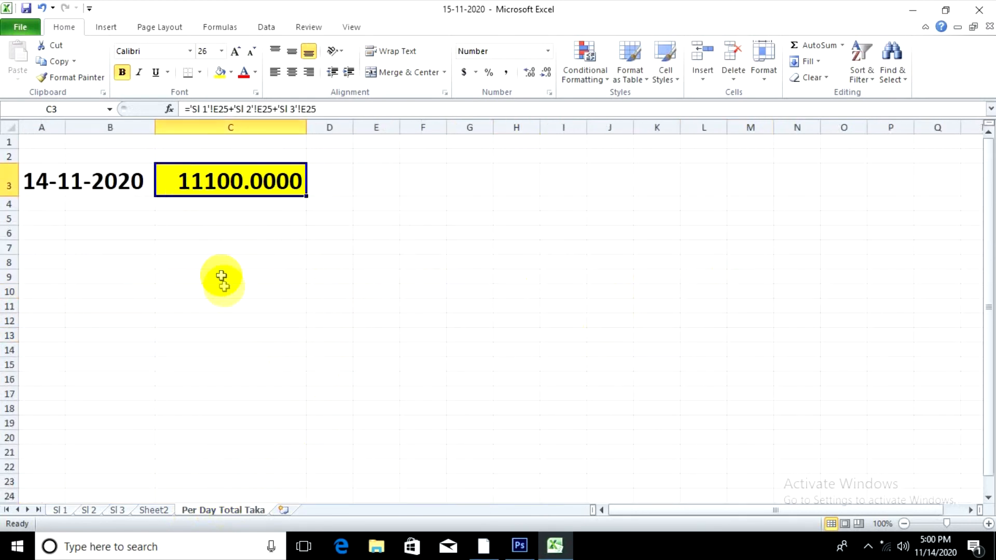
left_click(60, 510)
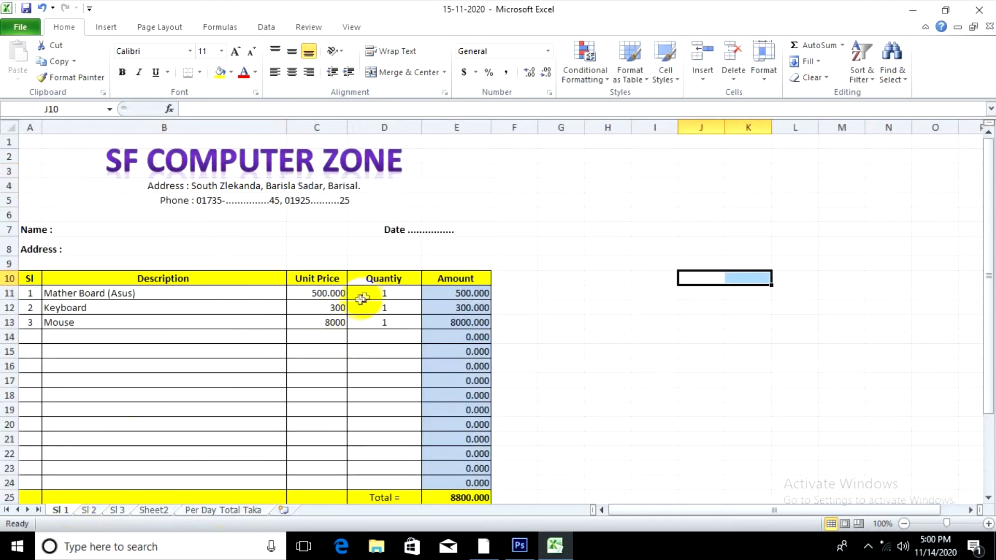
left_click(560, 379)
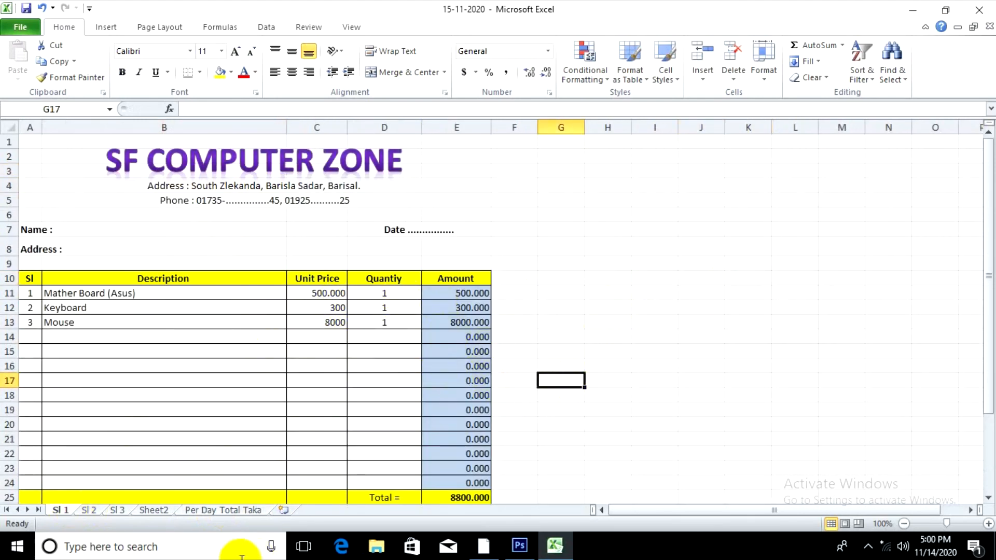
left_click(205, 511)
left_click(324, 291)
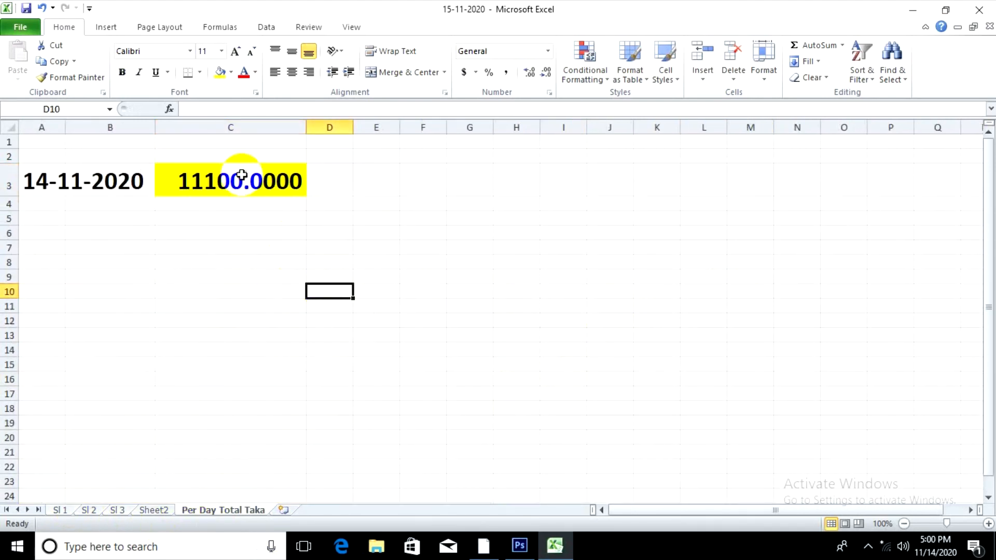
left_click(254, 178)
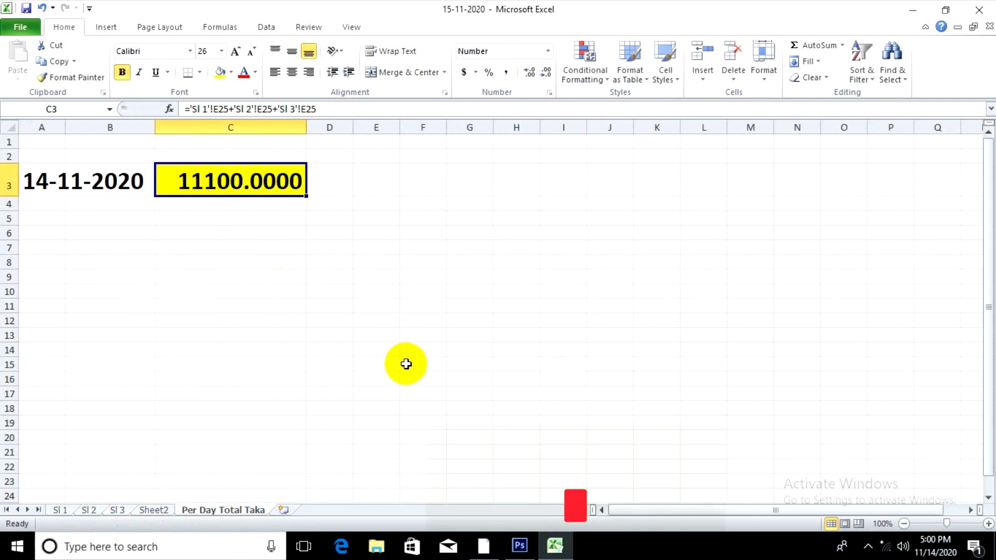